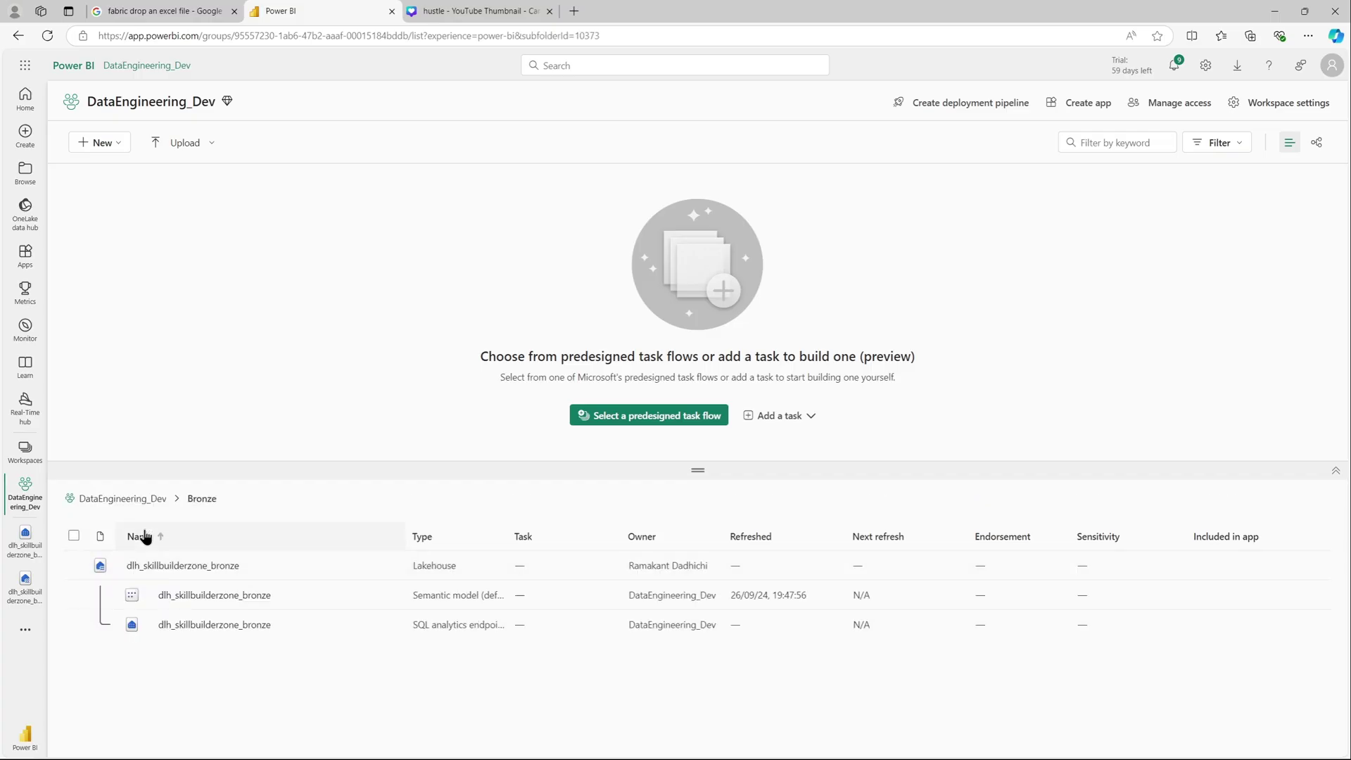
Step: In the dlh_skillbuilderzone_bronze lakehouse, choose to upload files into the Finance folder
{"action": "left_click", "coordinate": [195, 568]}
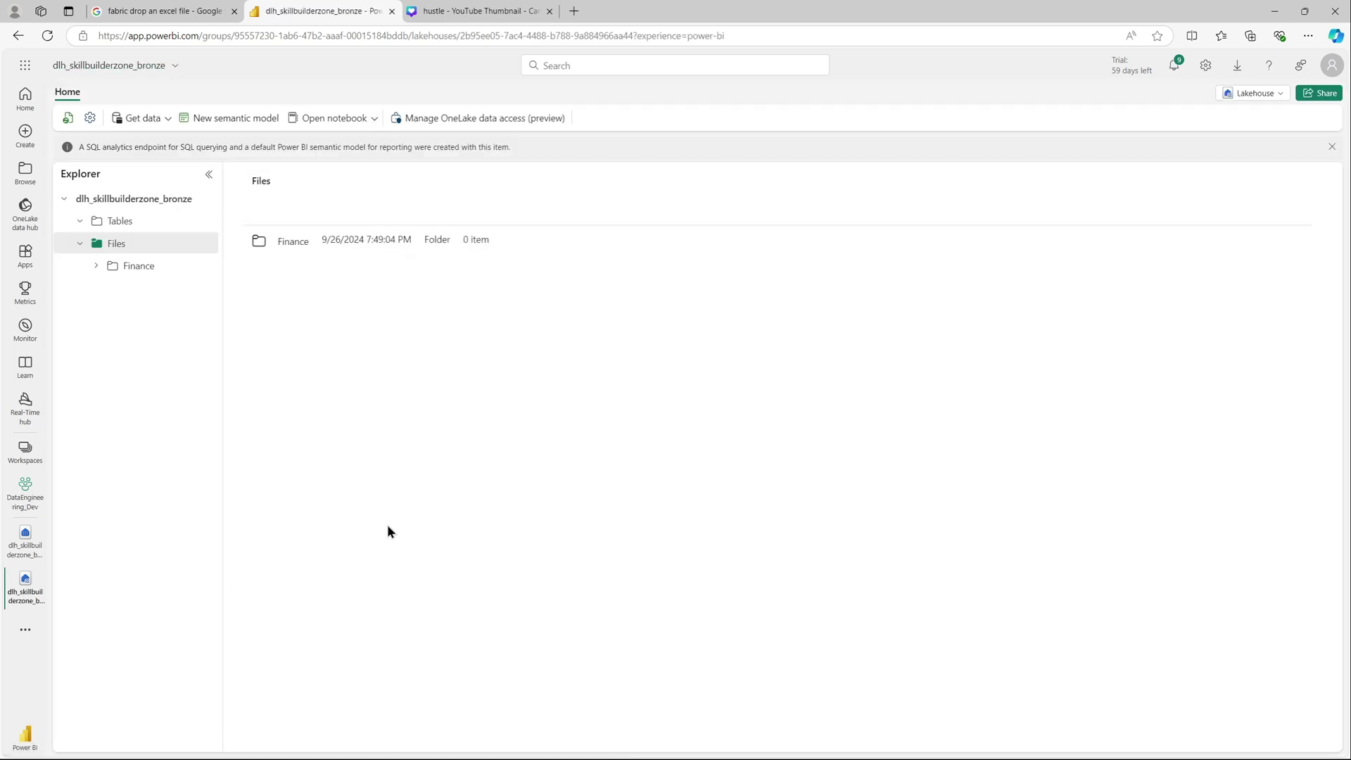
{"action": "left_click", "coordinate": [95, 266]}
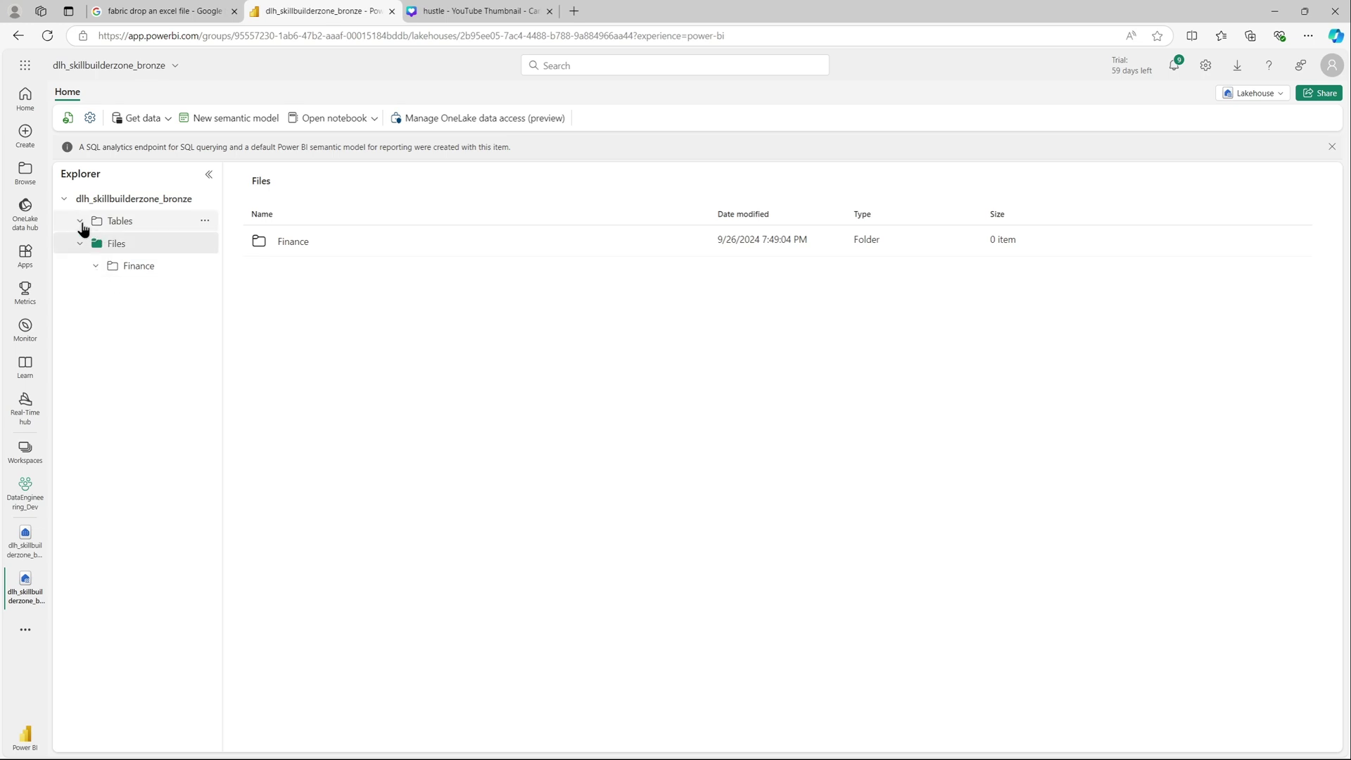
{"action": "left_click", "coordinate": [138, 266]}
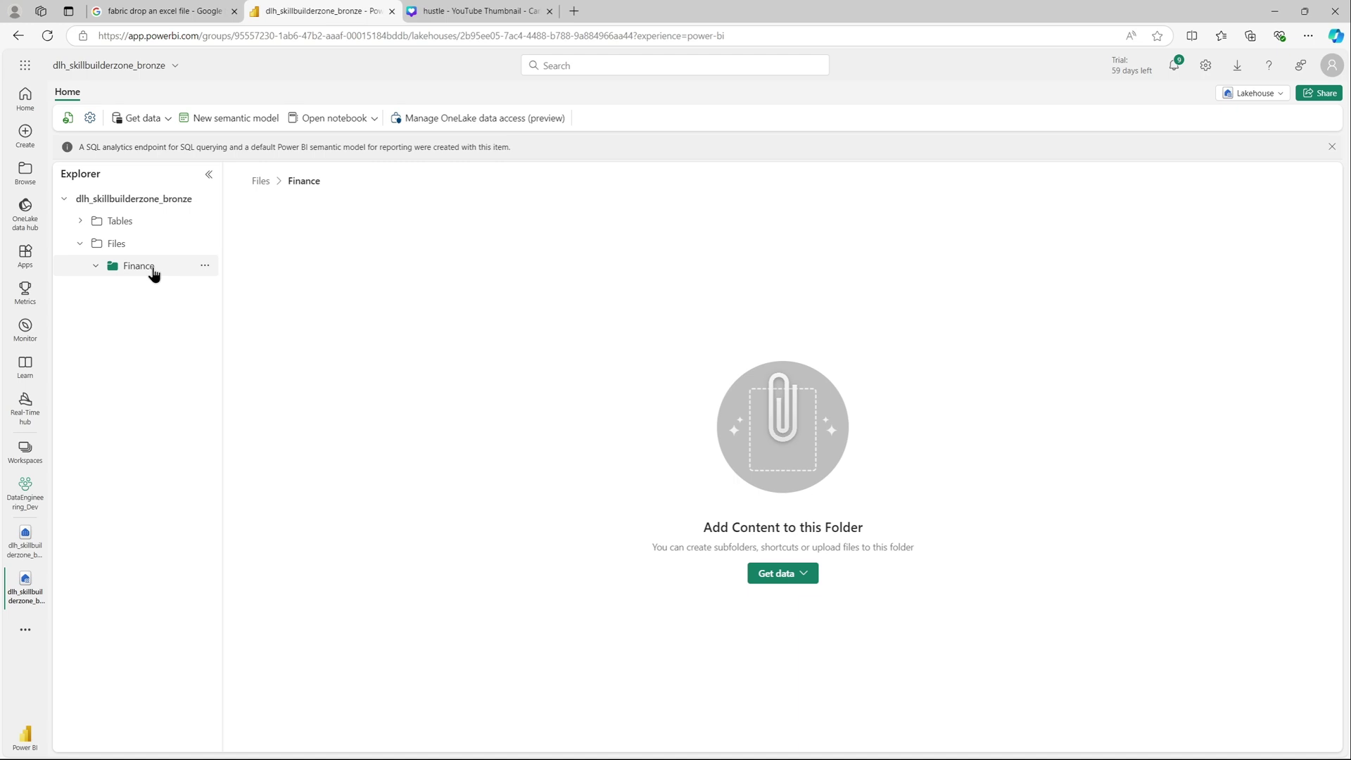
{"action": "left_click", "coordinate": [808, 574]}
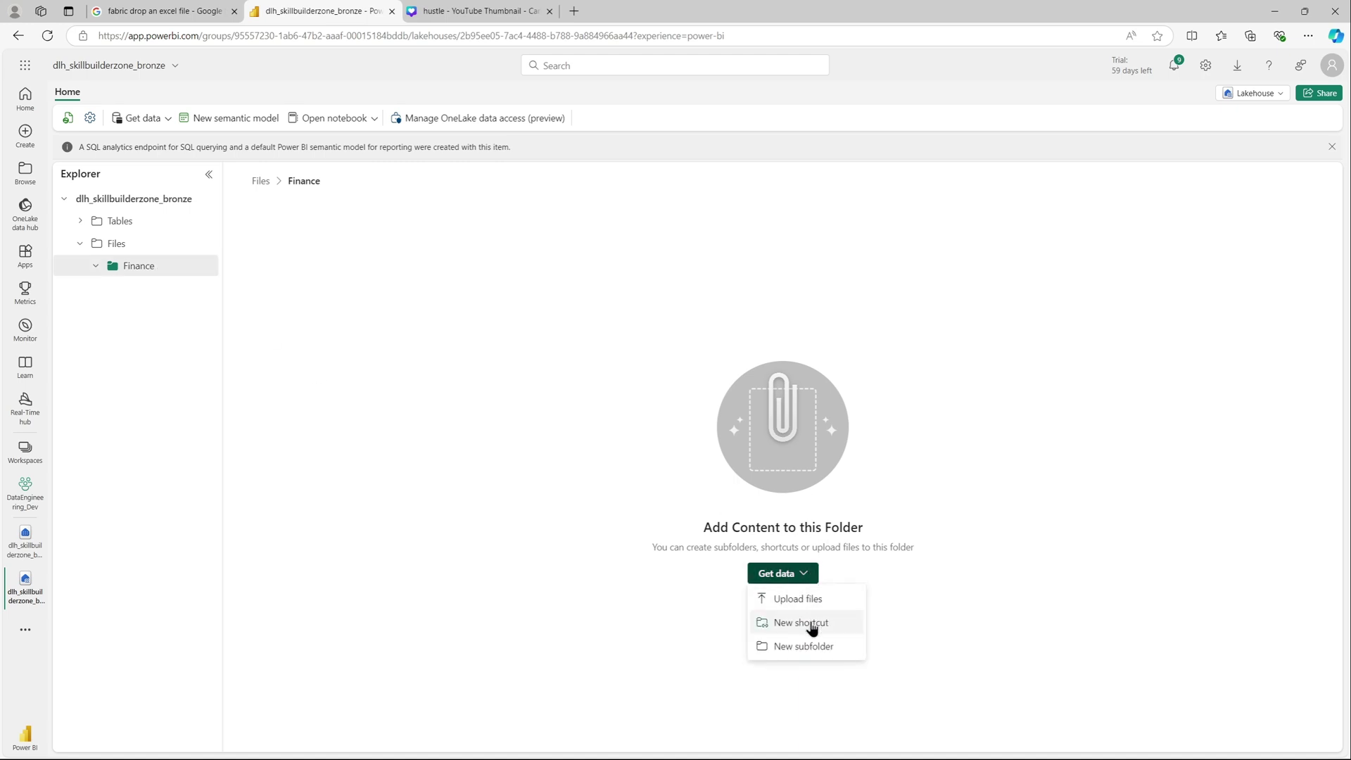
{"action": "left_click", "coordinate": [807, 599]}
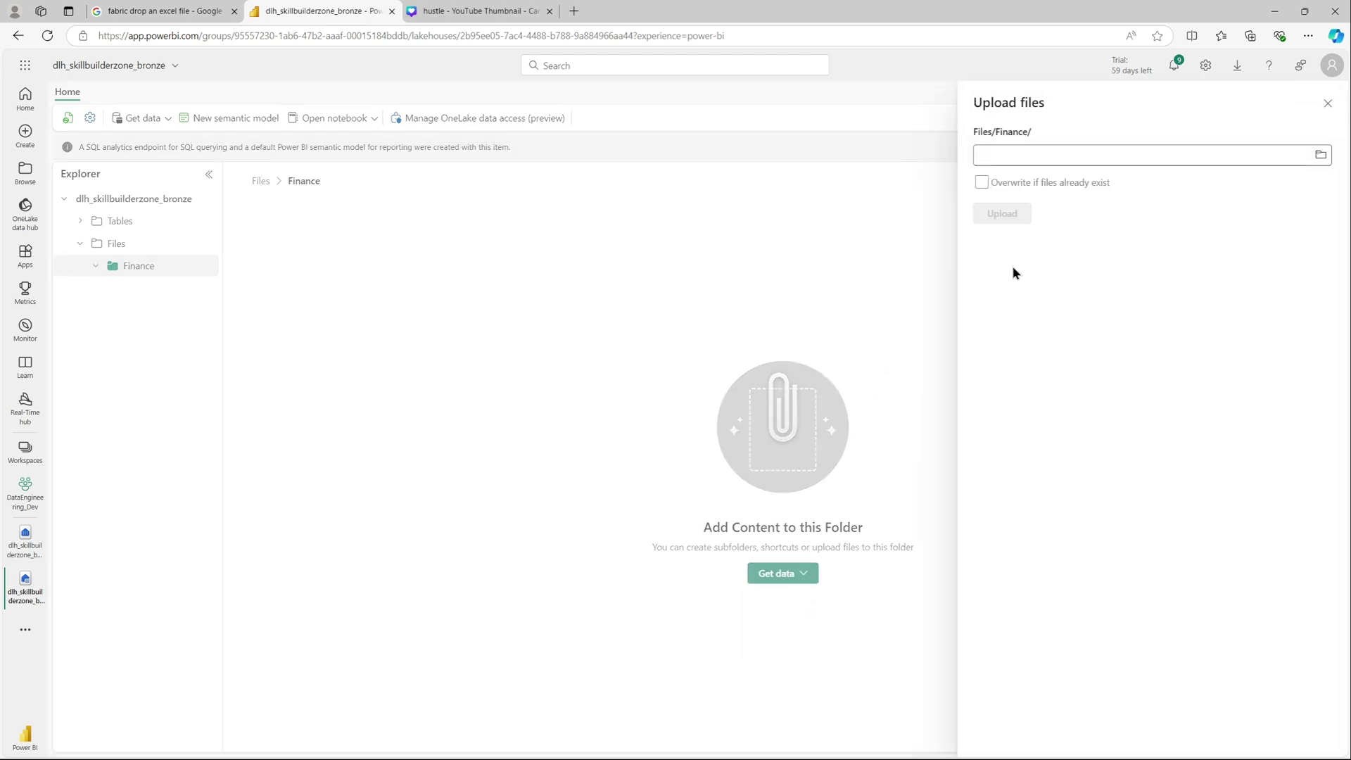
Step: Browse to C:\Data\Downloads and search it for xls files
{"action": "left_click", "coordinate": [1321, 153]}
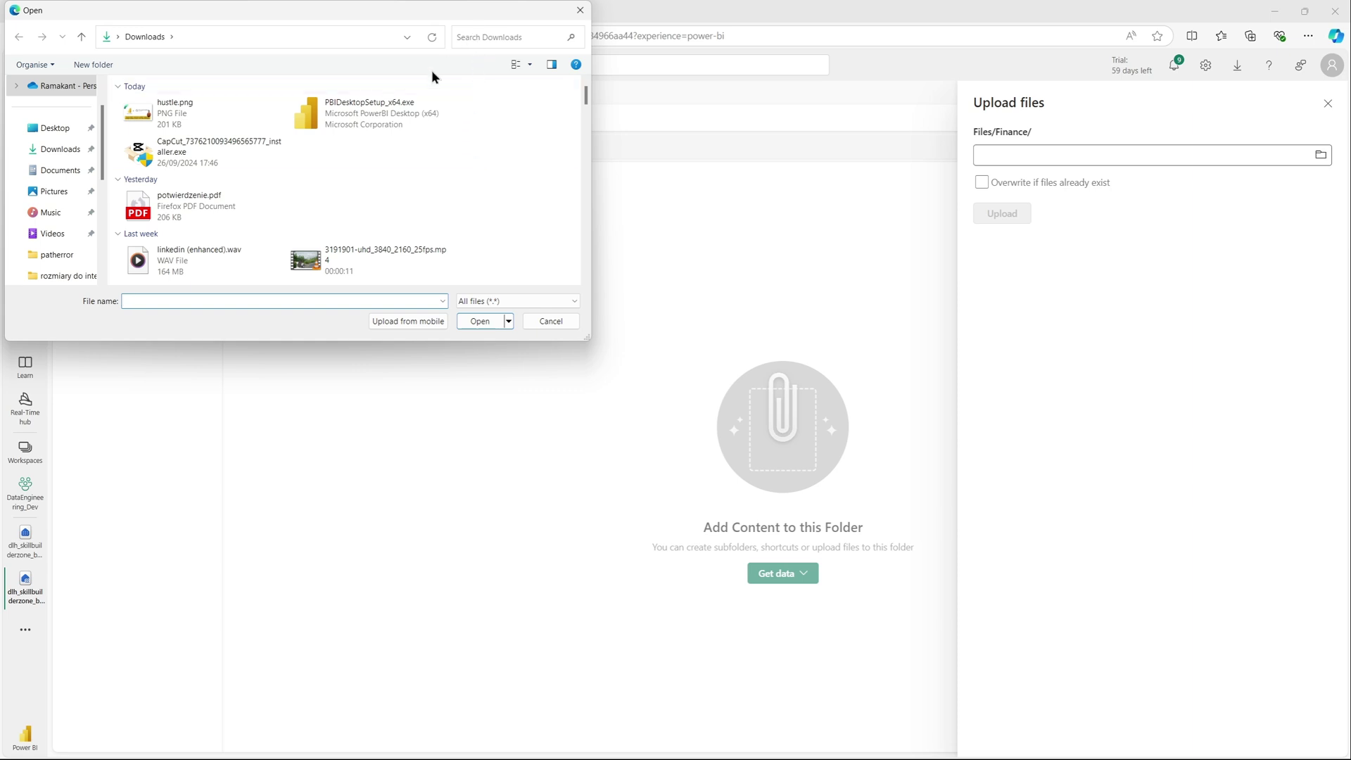
{"action": "scroll", "coordinate": [75, 245], "scroll_direction": "down", "scroll_amount": 1}
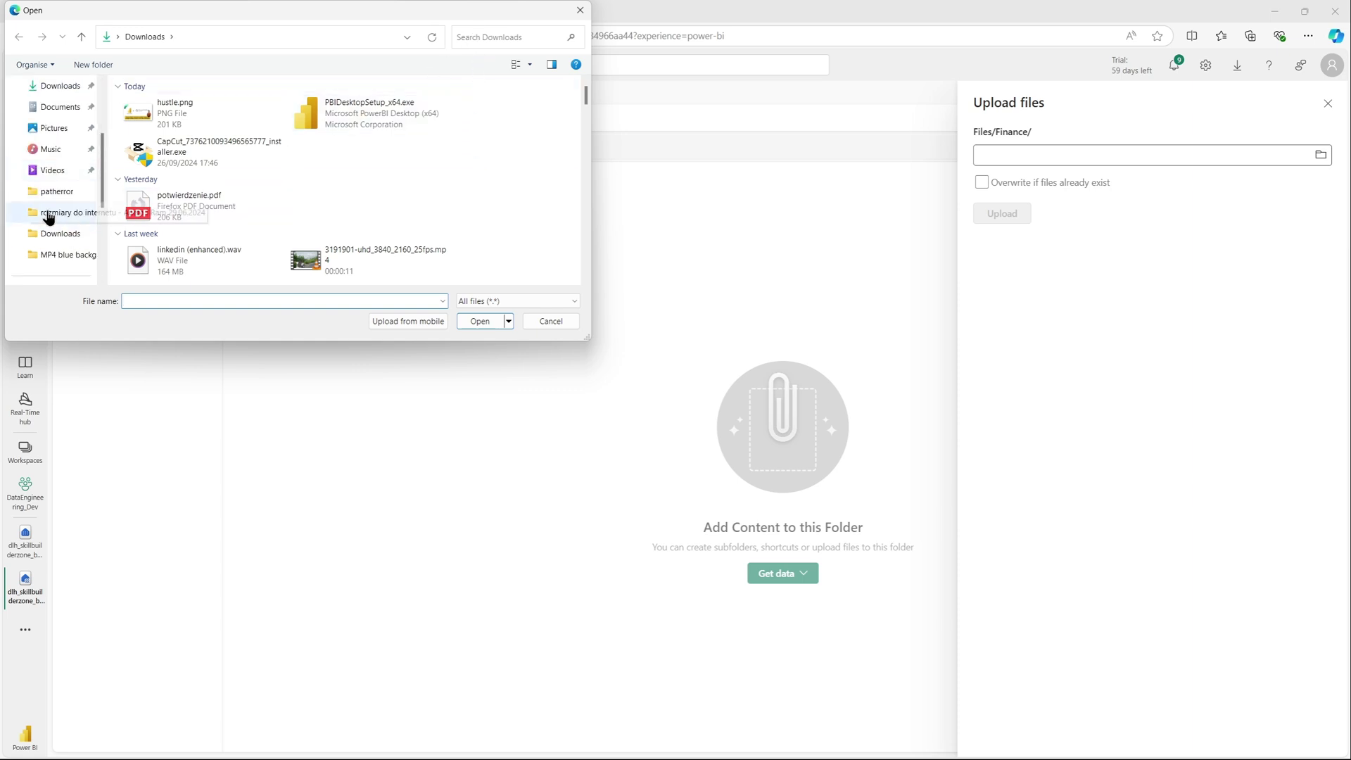
{"action": "scroll", "coordinate": [63, 225], "scroll_direction": "down", "scroll_amount": 1}
{"action": "left_click", "coordinate": [48, 233]}
{"action": "double_click", "coordinate": [185, 113]}
{"action": "double_click", "coordinate": [155, 164]}
{"action": "double_click", "coordinate": [167, 141]}
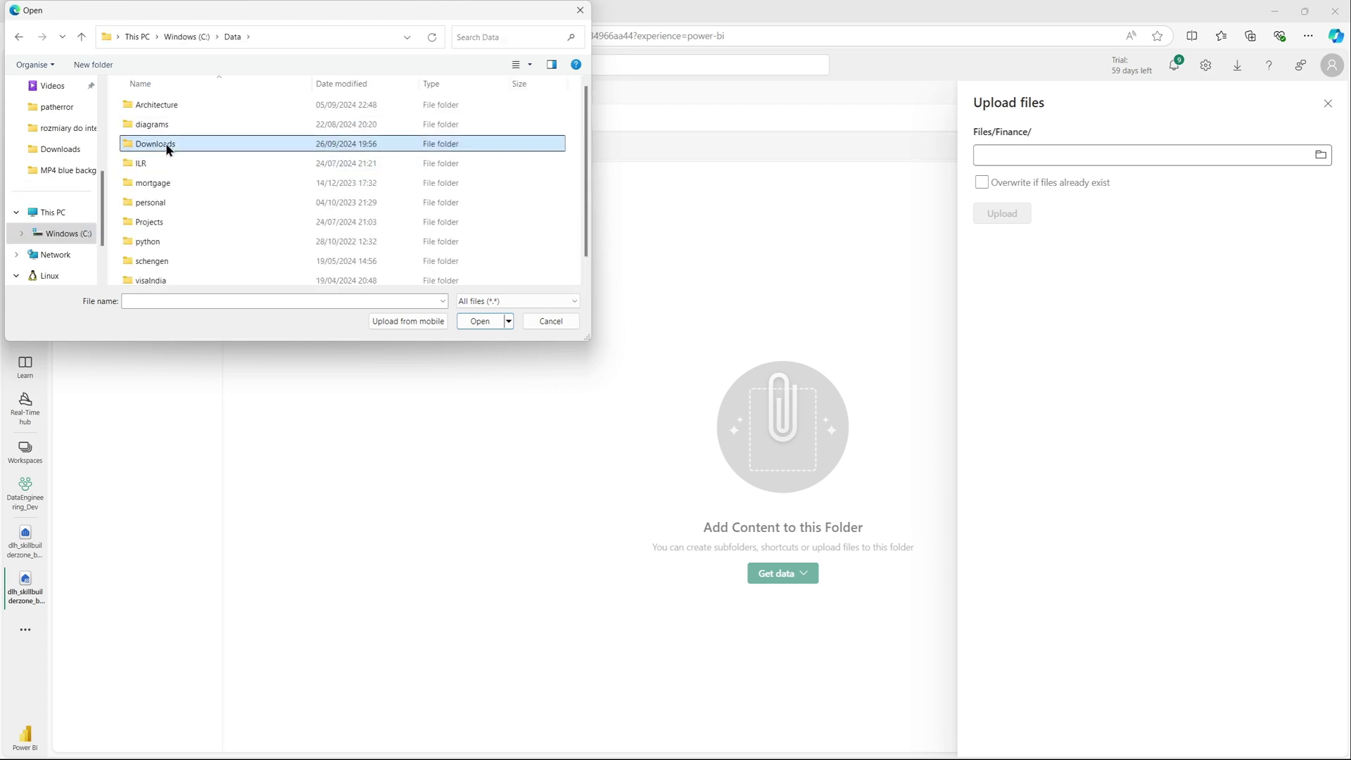
{"action": "left_click", "coordinate": [475, 35]}
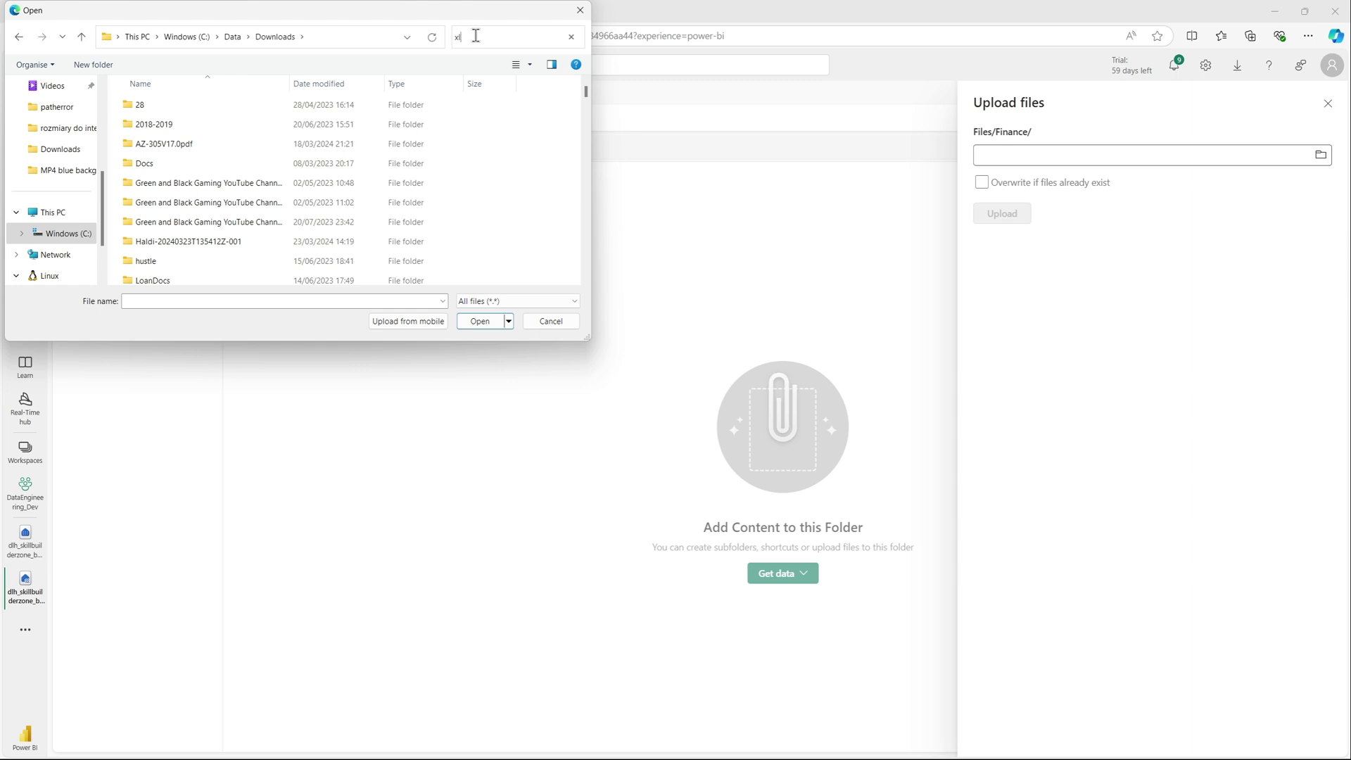
{"action": "type", "text": "xls"}
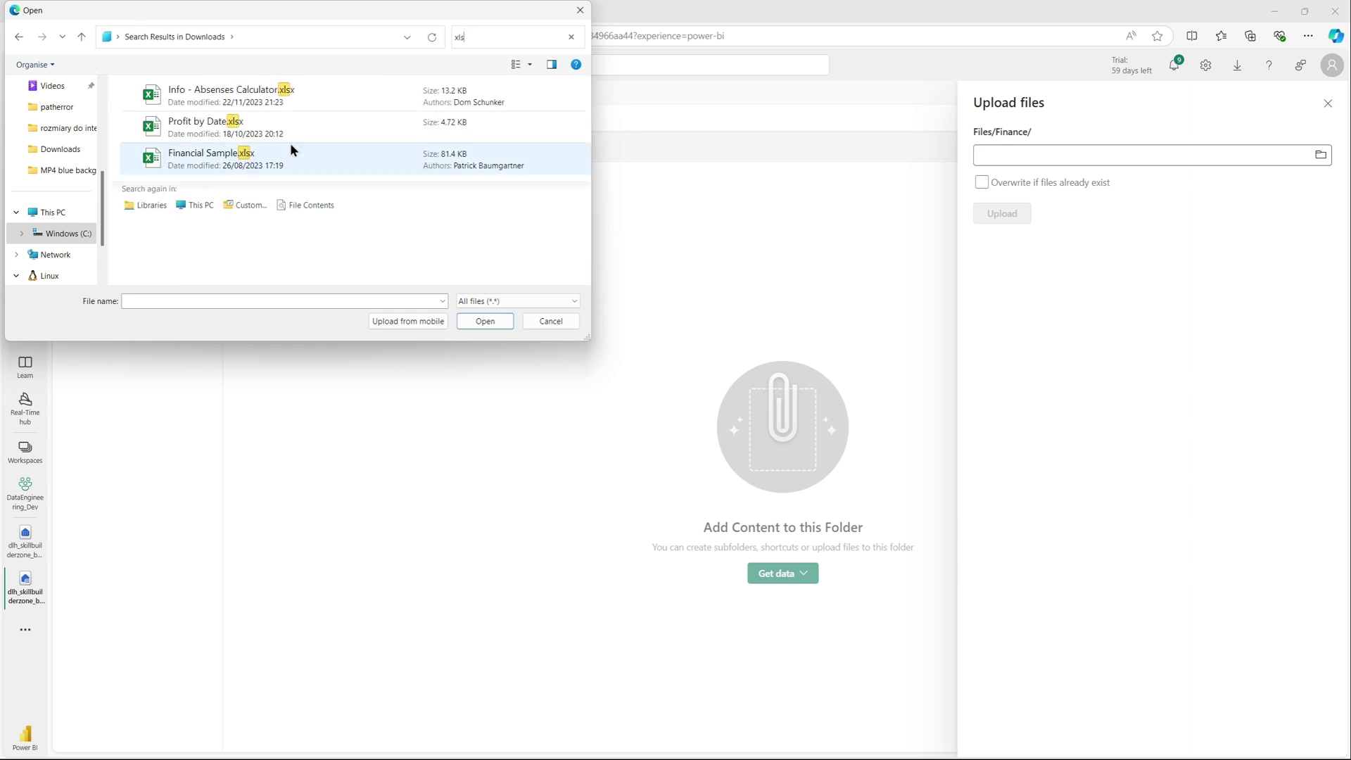
Step: Upload Financial Sample.xlsx into Finance and close the upload panel
{"action": "left_click", "coordinate": [257, 160]}
{"action": "left_click", "coordinate": [480, 321]}
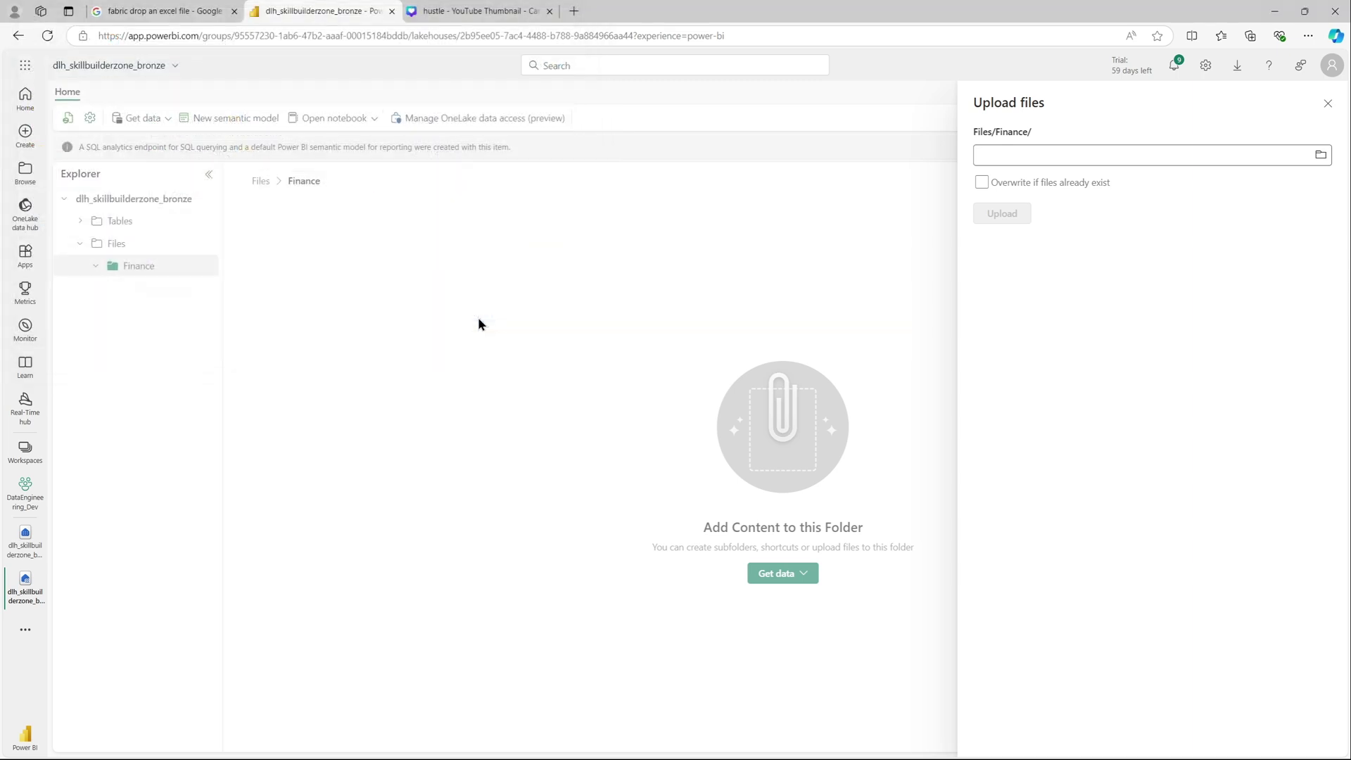
{"action": "left_click", "coordinate": [1000, 213]}
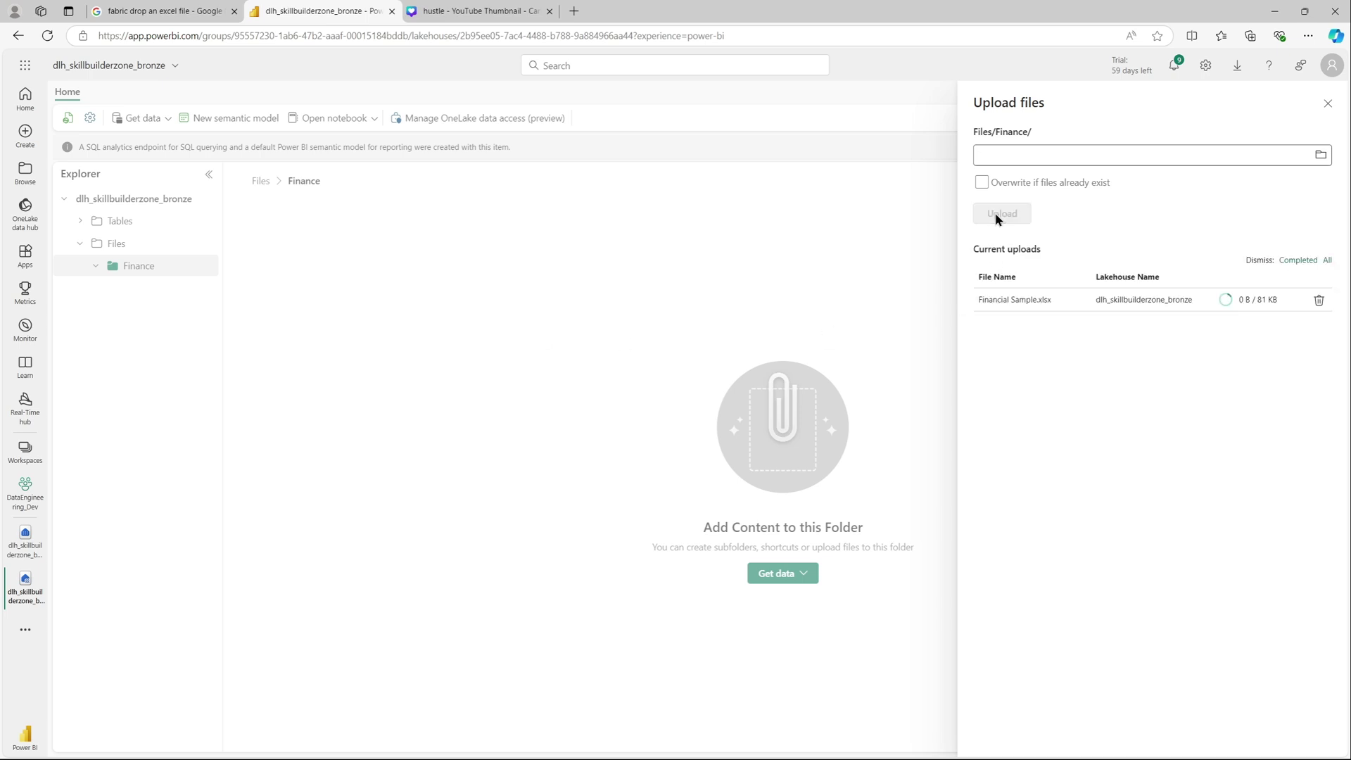
{"action": "left_click", "coordinate": [1329, 104]}
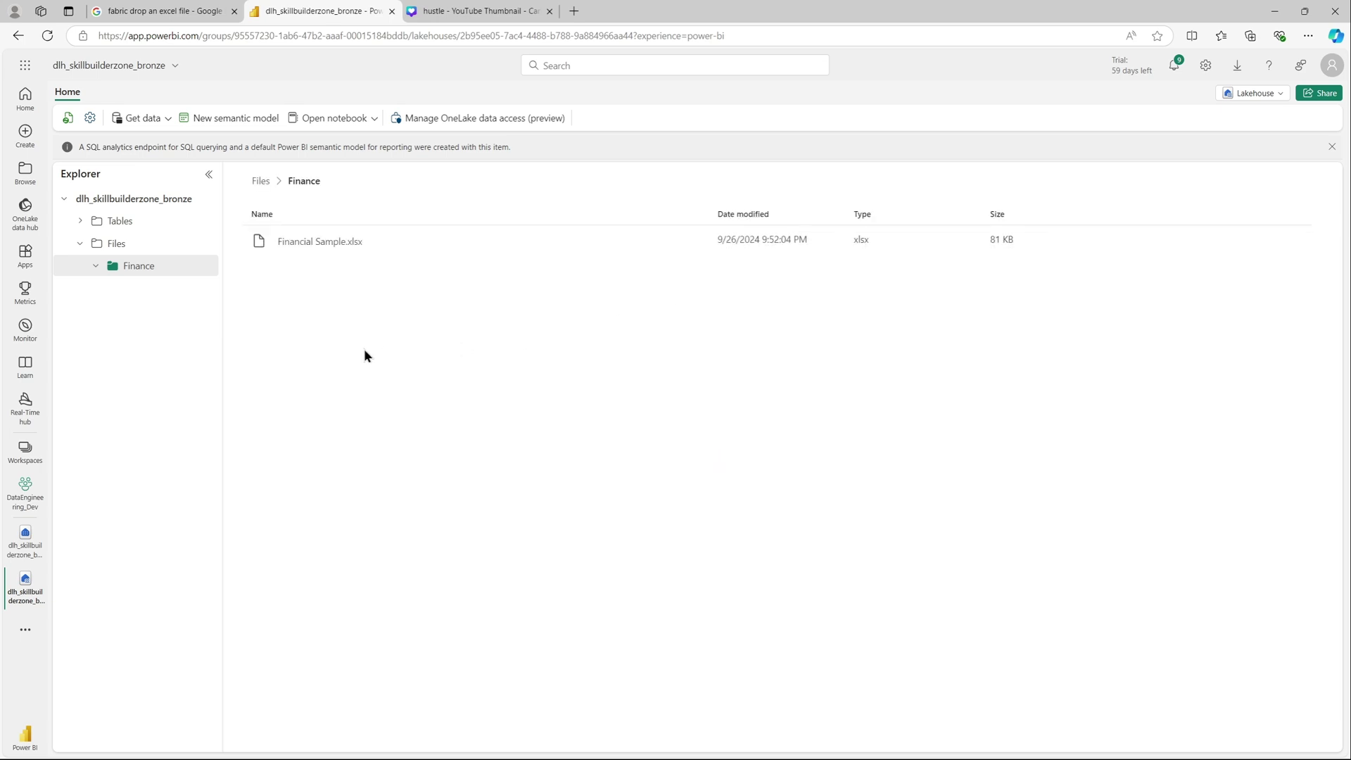
{"action": "left_click", "coordinate": [351, 249]}
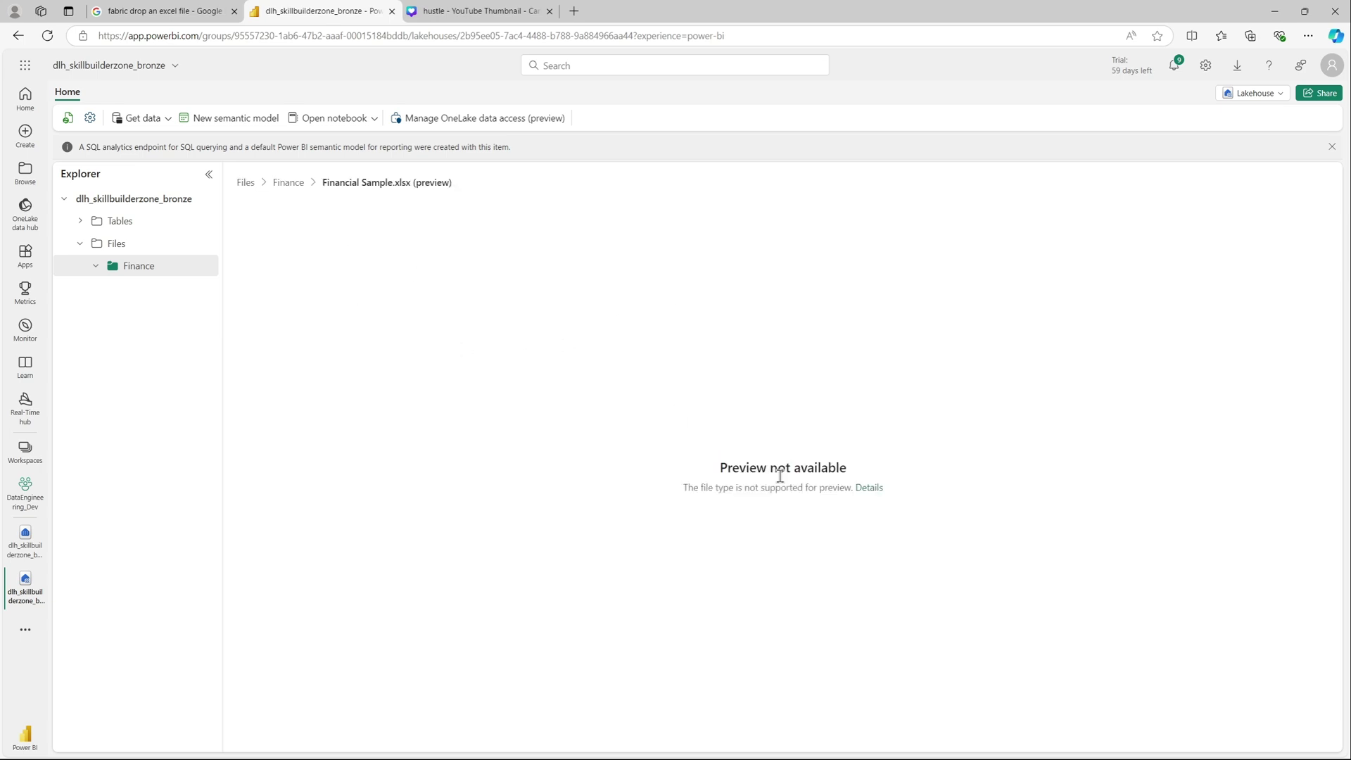
{"action": "left_click", "coordinate": [869, 488]}
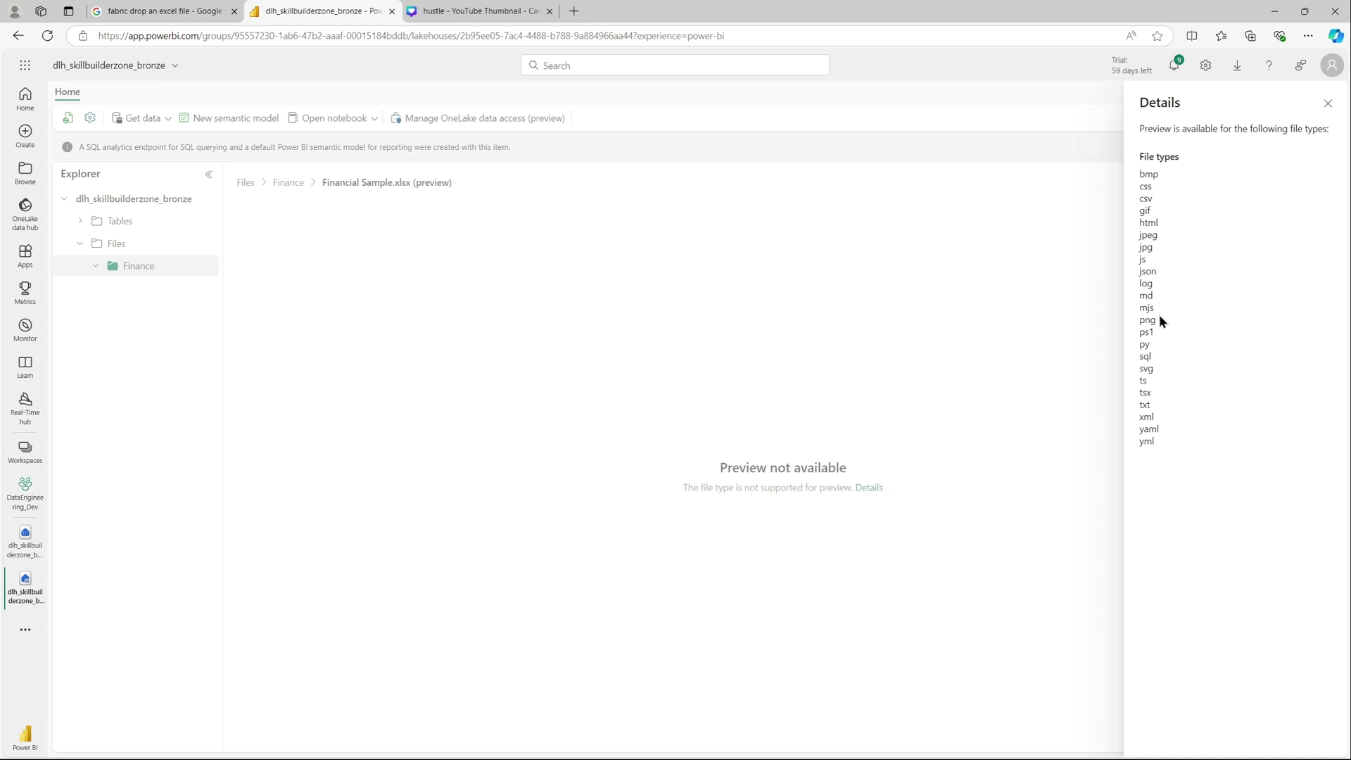
{"action": "left_click", "coordinate": [1328, 103]}
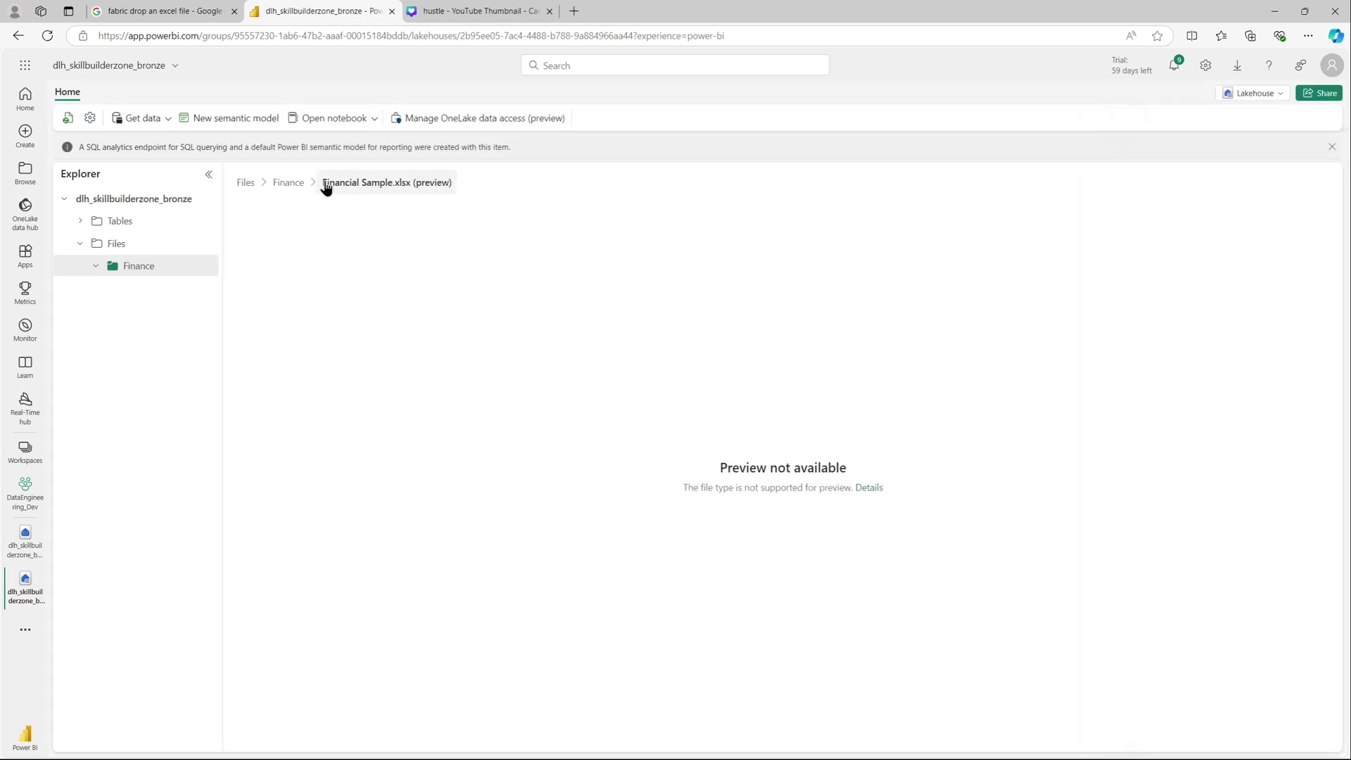
{"action": "left_click", "coordinate": [291, 183]}
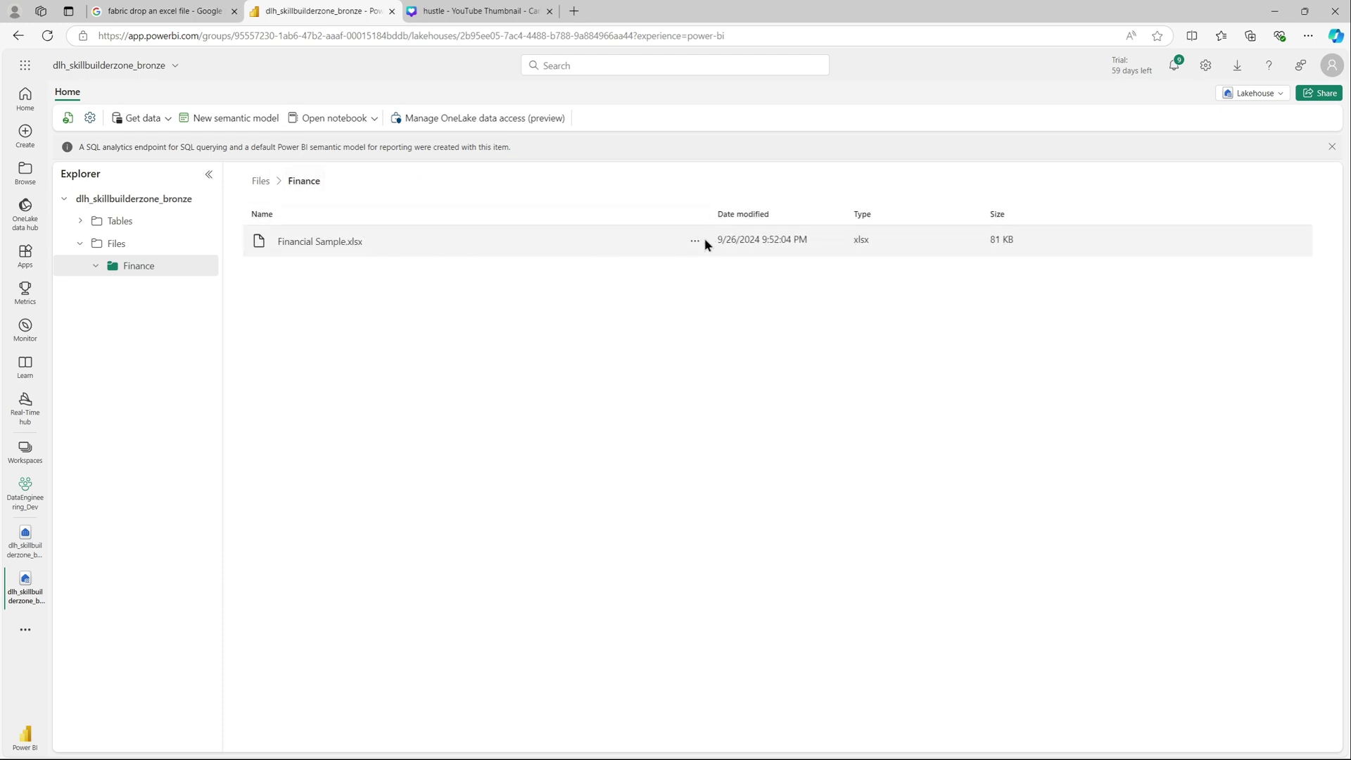
{"action": "left_click", "coordinate": [696, 240]}
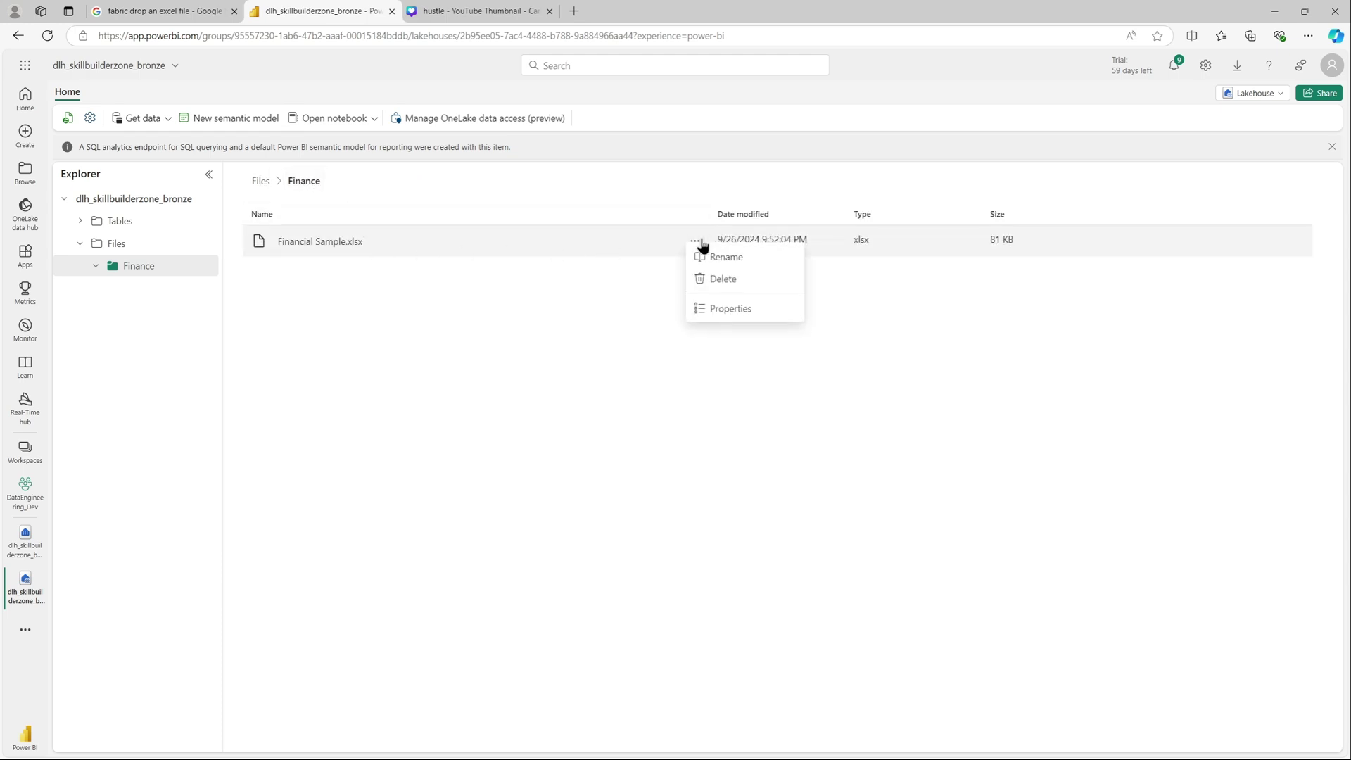
{"action": "left_click", "coordinate": [725, 314]}
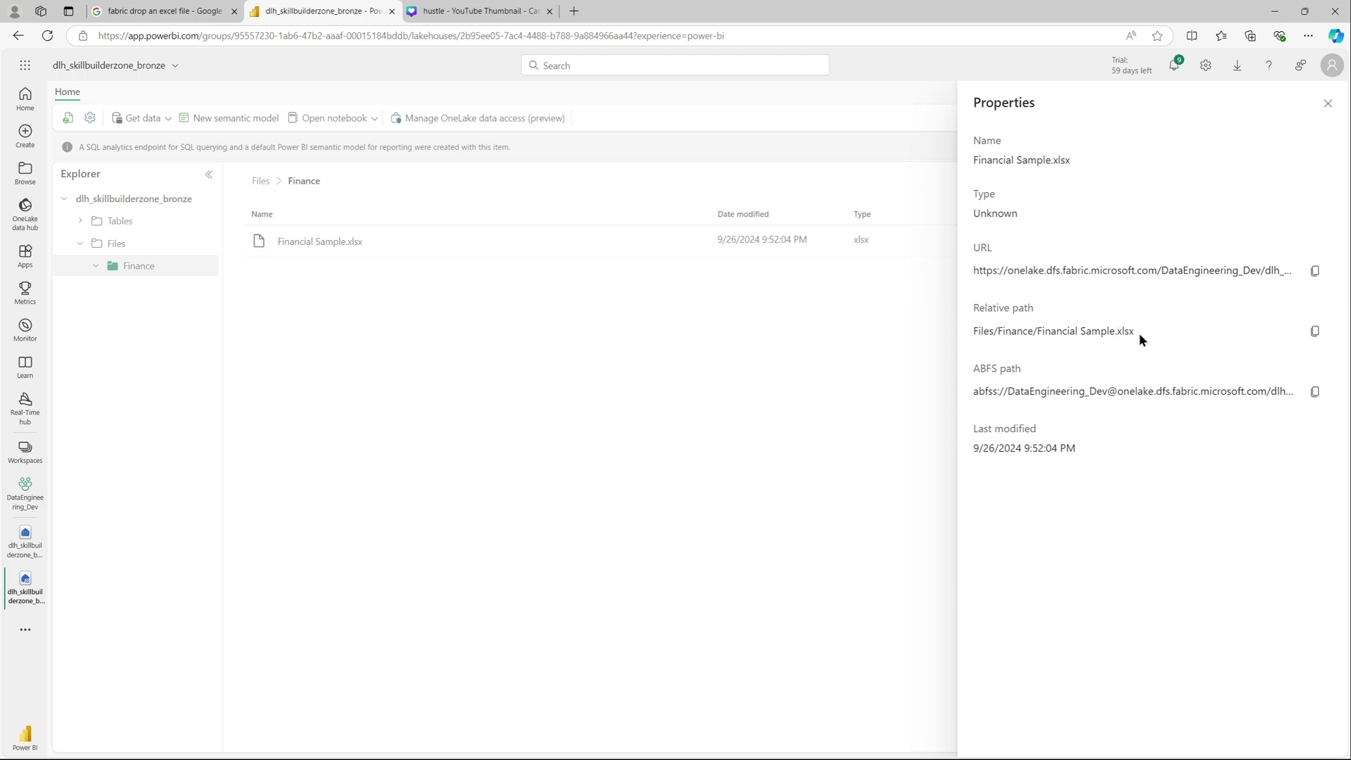
{"action": "left_click_drag", "start_coordinate": [1135, 331], "coordinate": [973, 332]}
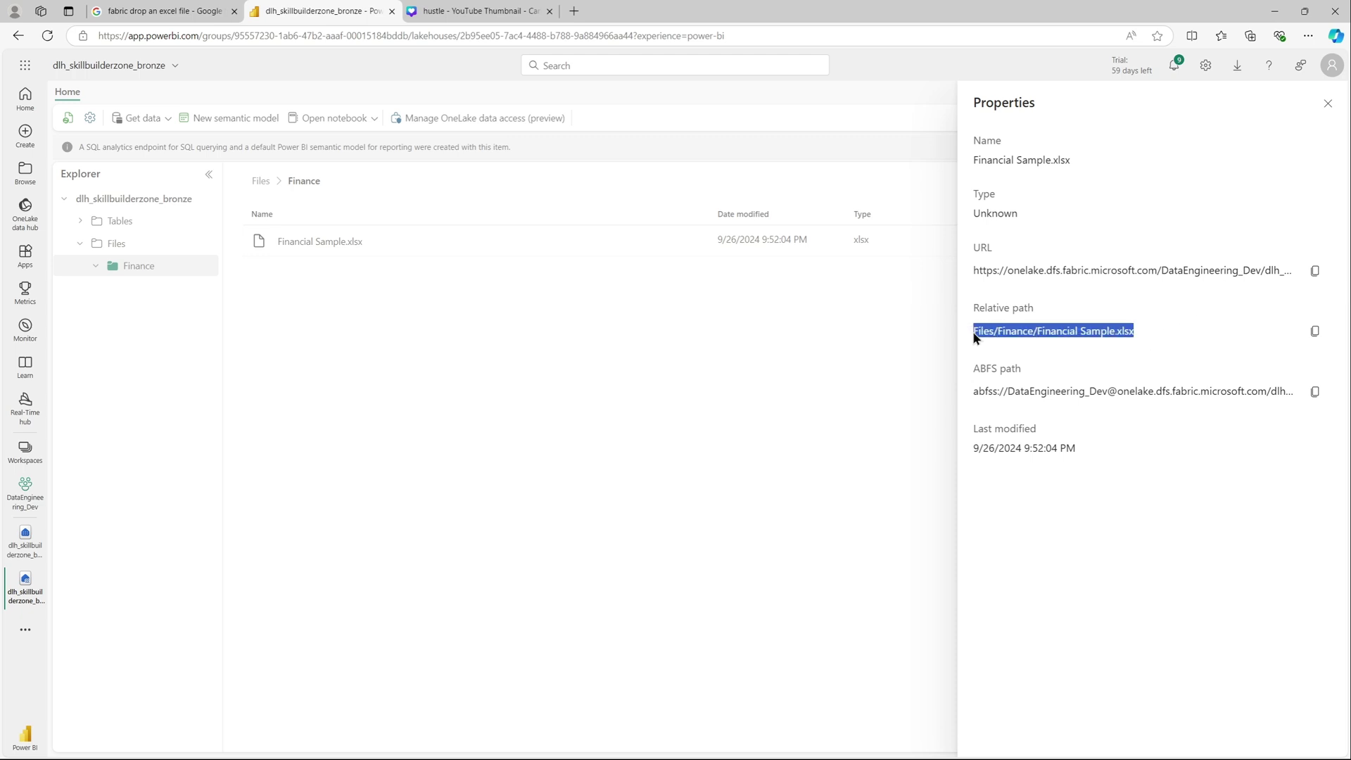
{"action": "left_click", "coordinate": [1091, 391]}
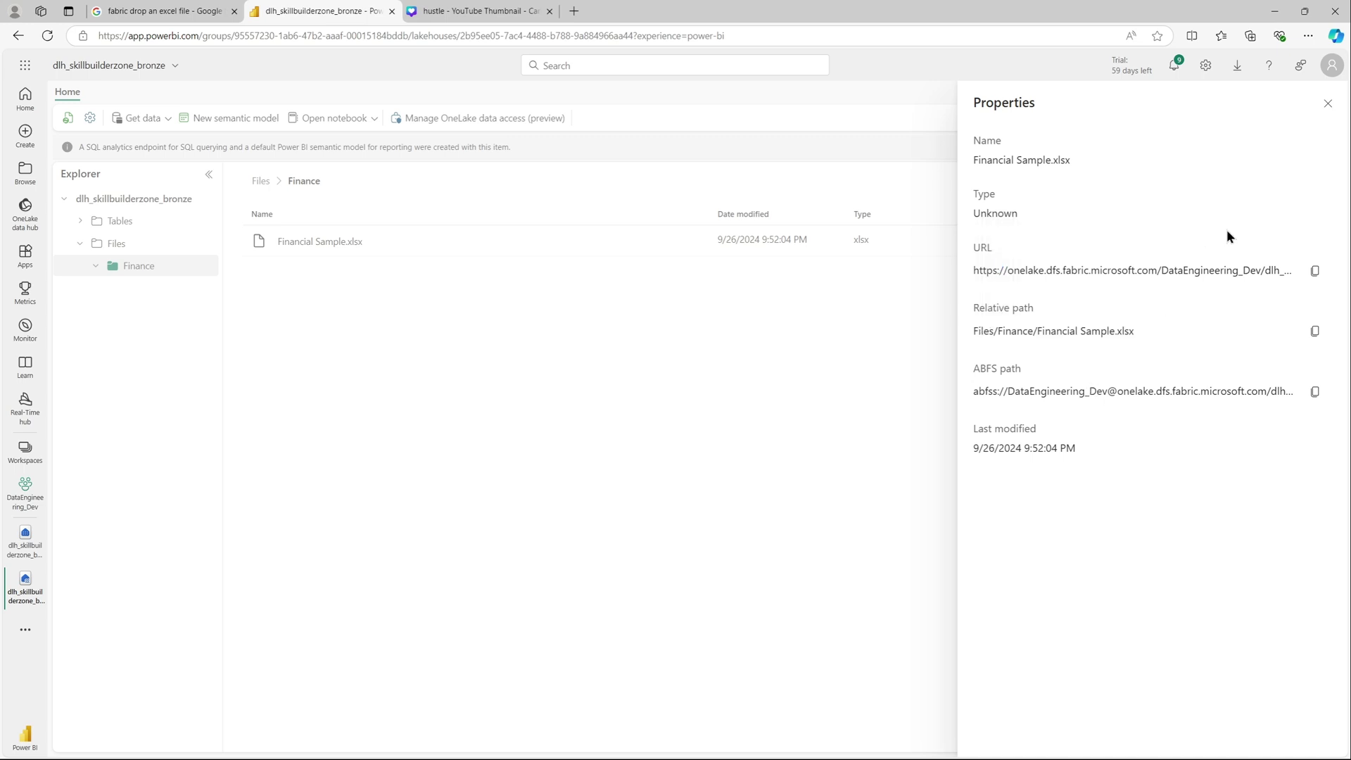
{"action": "left_click", "coordinate": [1329, 106]}
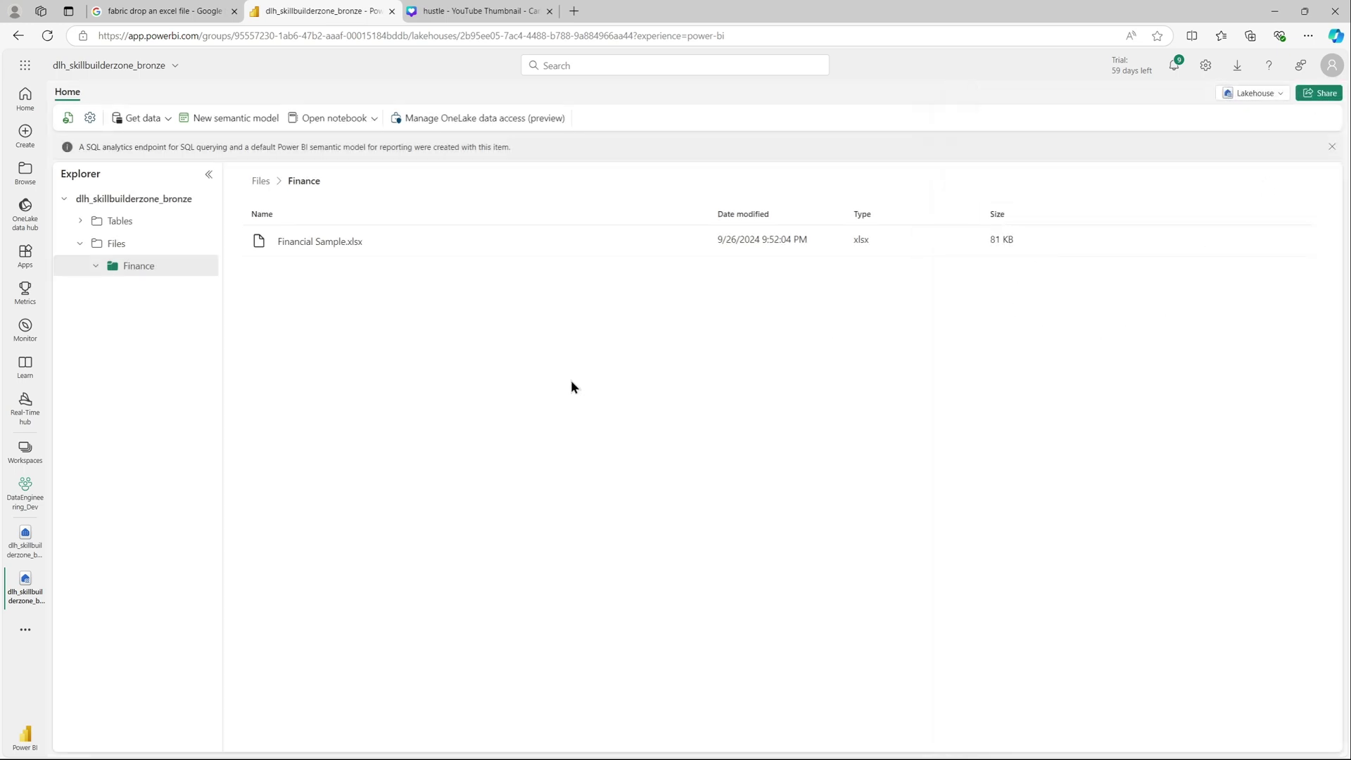
Step: In DataEngineering_Dev, start a new data pipeline named ppl_dataload_bronzefinance
{"action": "left_click", "coordinate": [27, 501]}
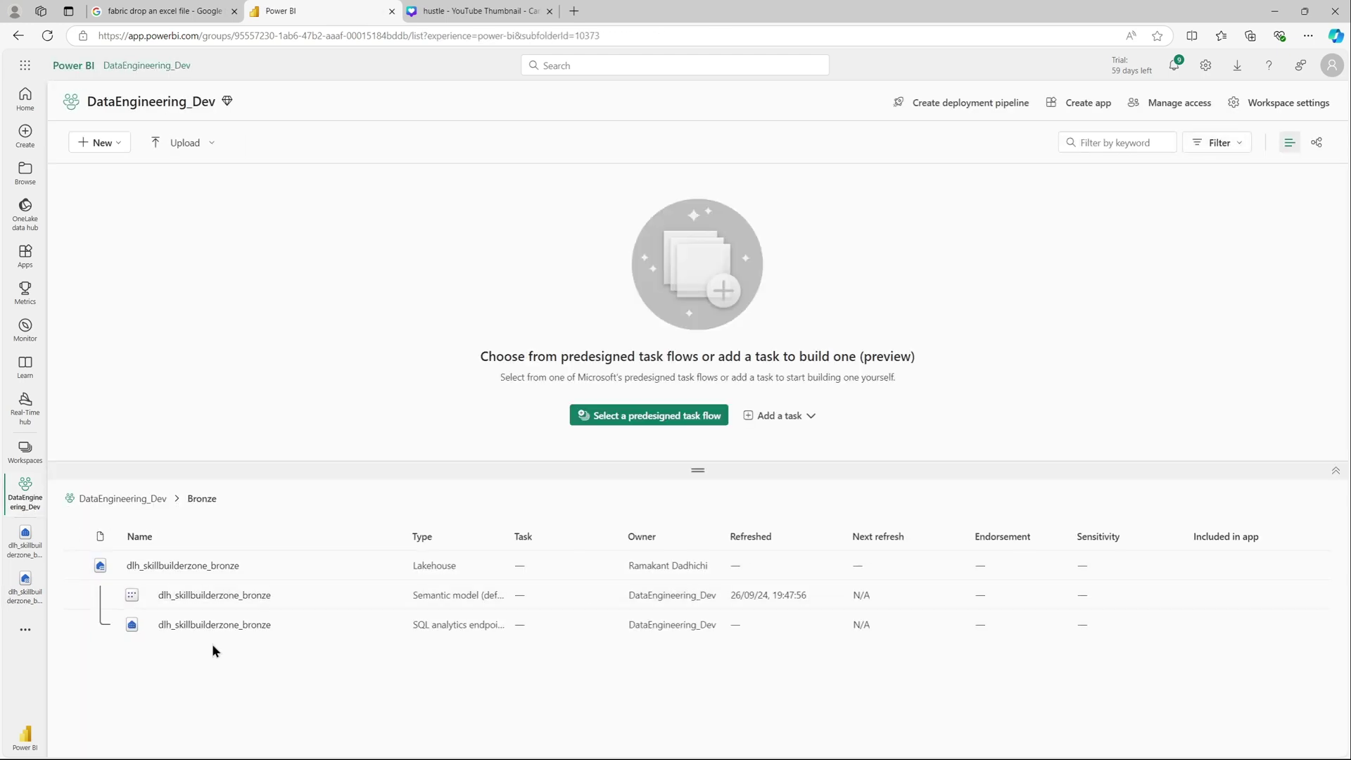
{"action": "left_click", "coordinate": [133, 498]}
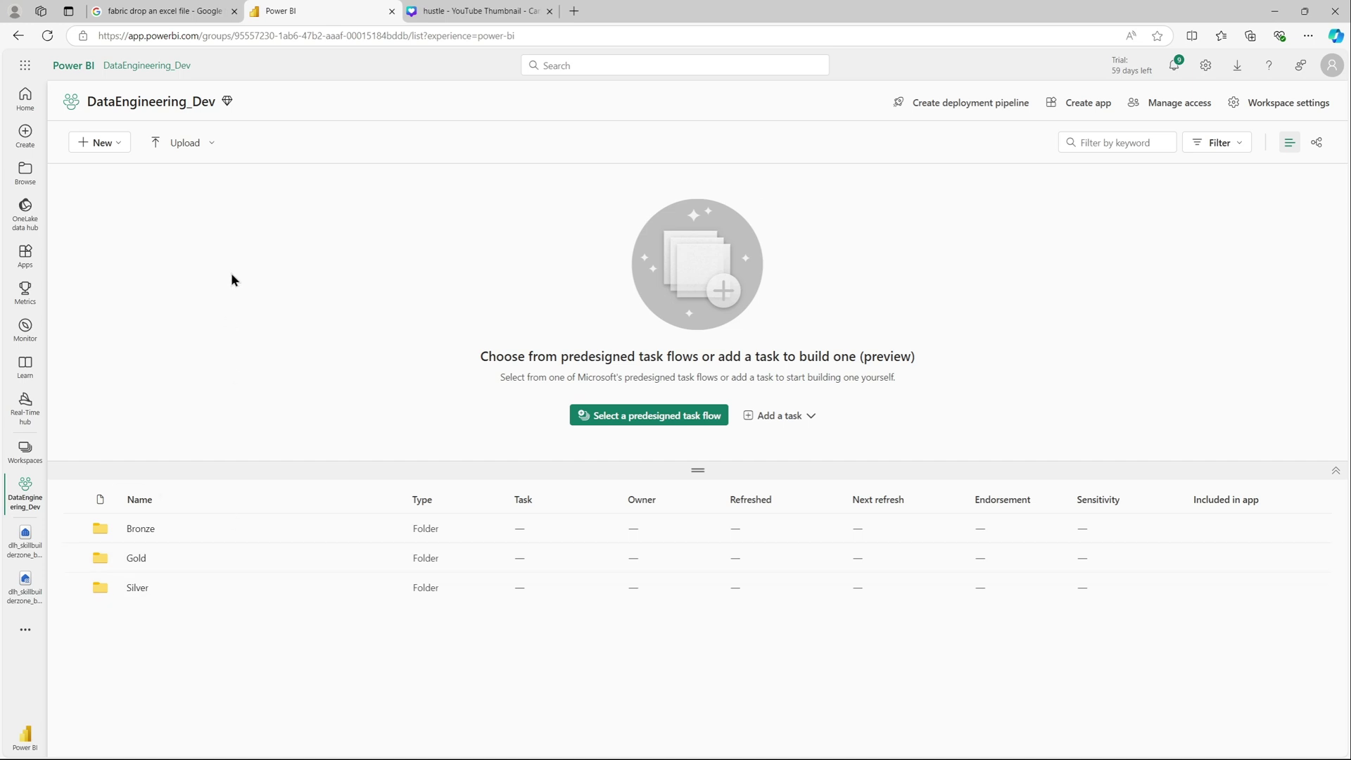
{"action": "left_click", "coordinate": [110, 147]}
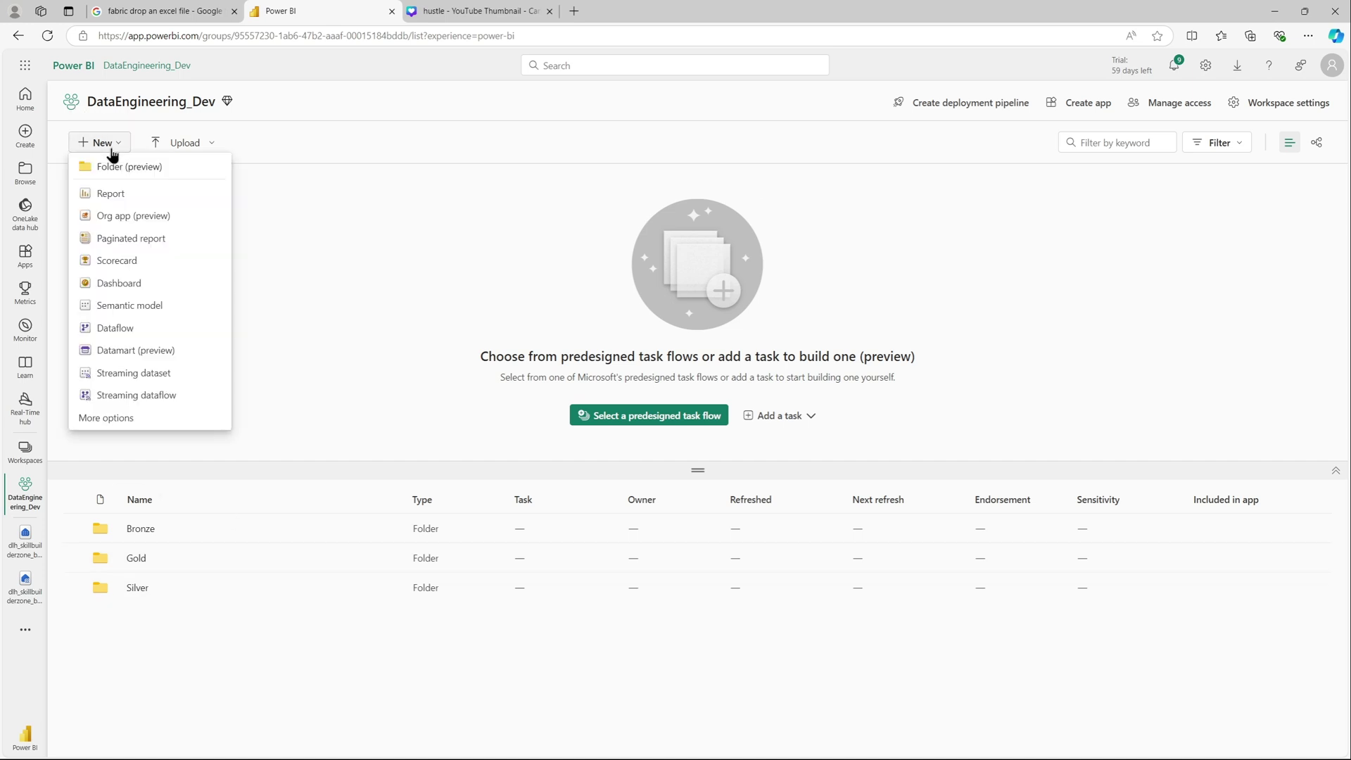
{"action": "left_click", "coordinate": [130, 419]}
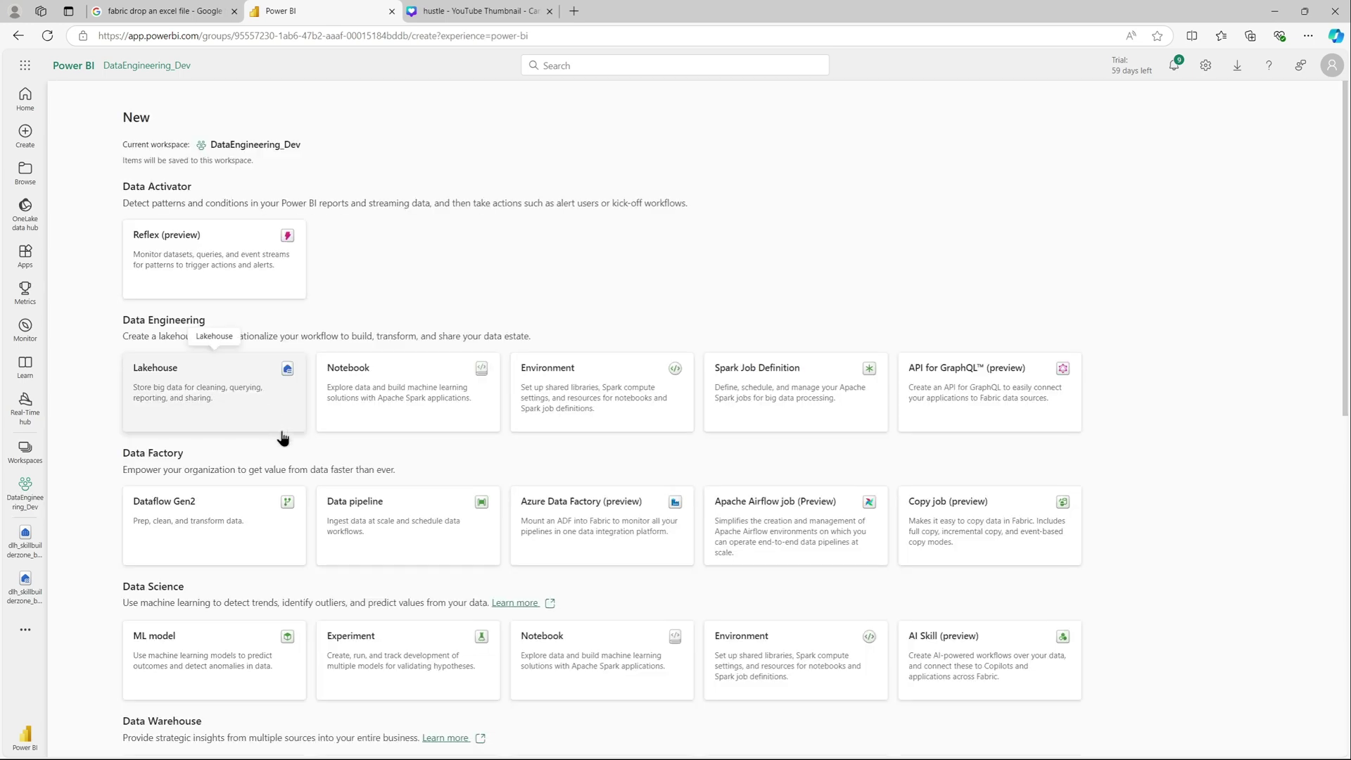
{"action": "left_click", "coordinate": [382, 526]}
{"action": "left_click_drag", "start_coordinate": [642, 385], "coordinate": [575, 389]}
{"action": "type", "text": "p"}
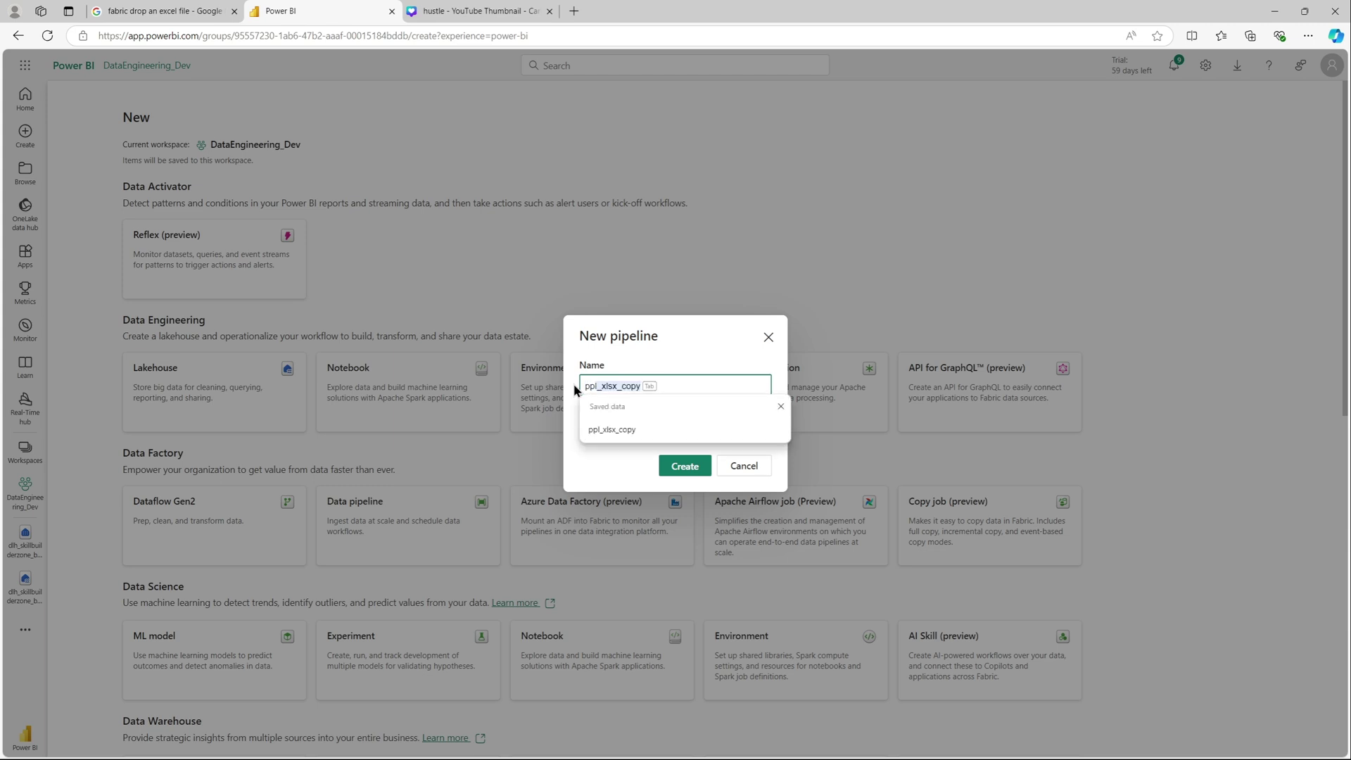
{"action": "type", "text": "pl_dataload_bronze"}
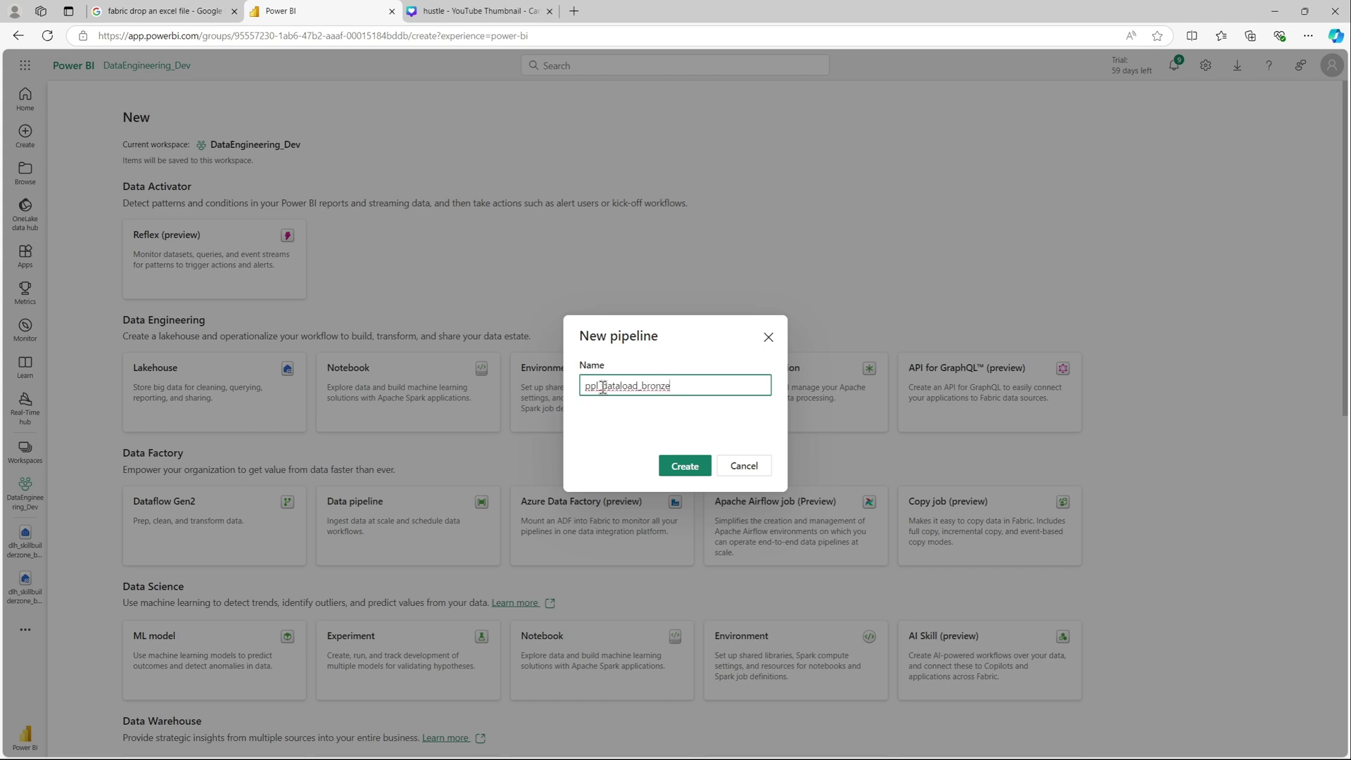
{"action": "type", "text": "finance"}
Step: Create the pipeline and pick dlh_skillbuilderzone_bronze as the Copy data source
{"action": "left_click", "coordinate": [693, 466]}
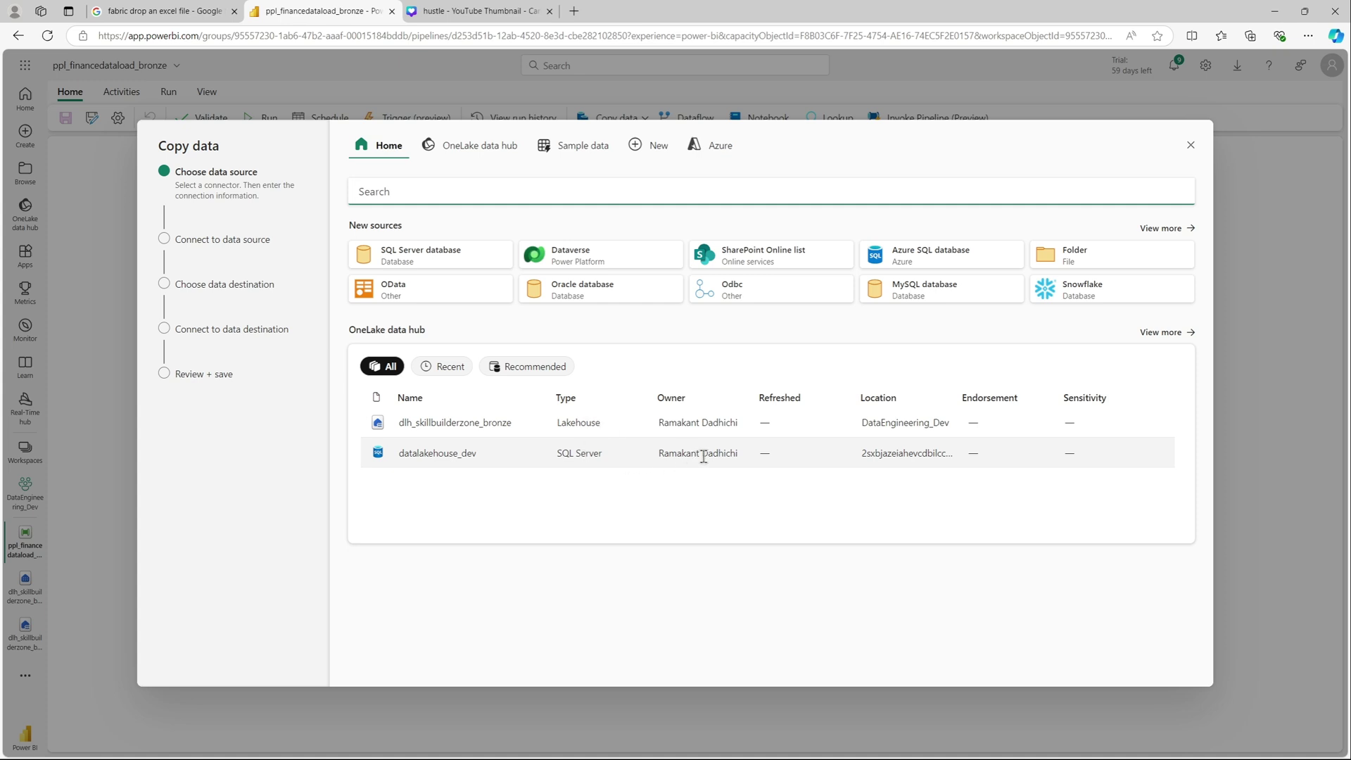
{"action": "left_click", "coordinate": [476, 426]}
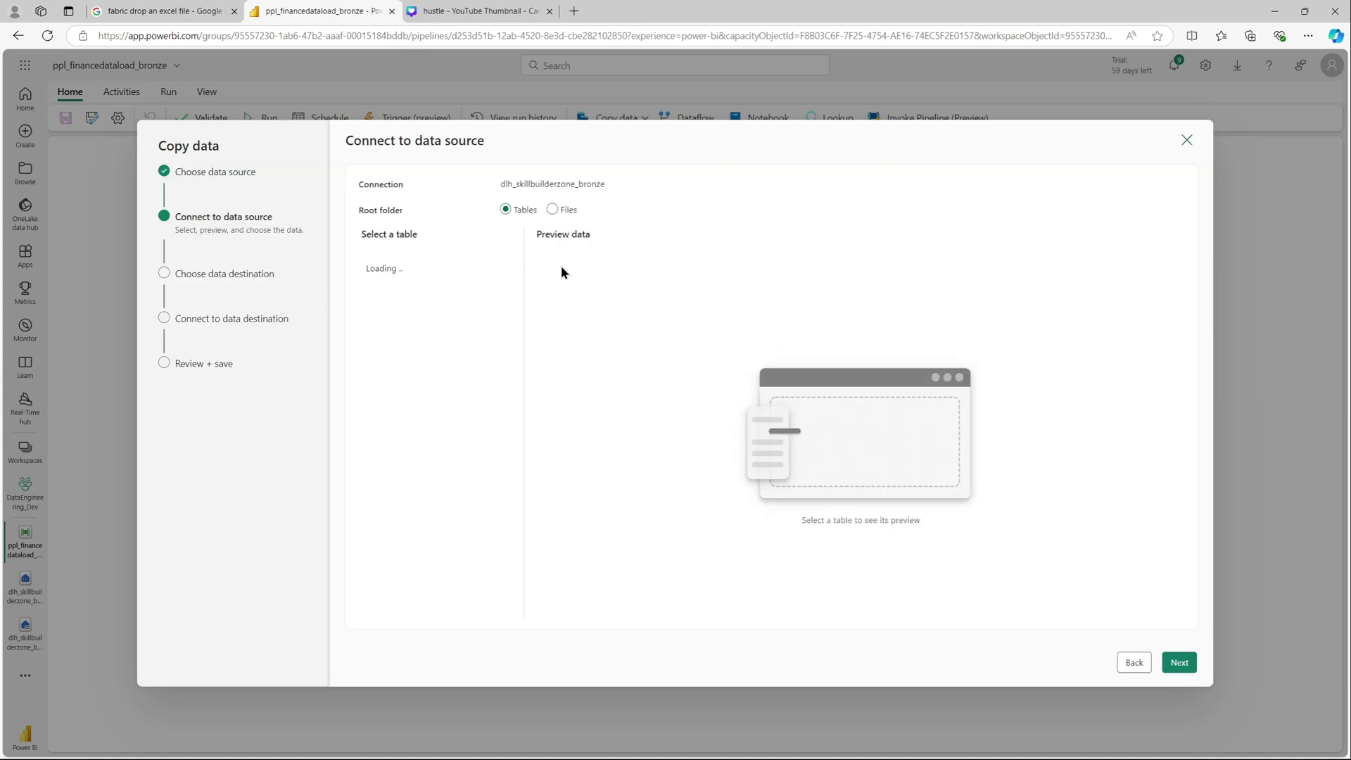
Step: Use Files/Finance/Financial Sample.xlsx, Sheet1, with first row as header as the source
{"action": "left_click", "coordinate": [553, 211]}
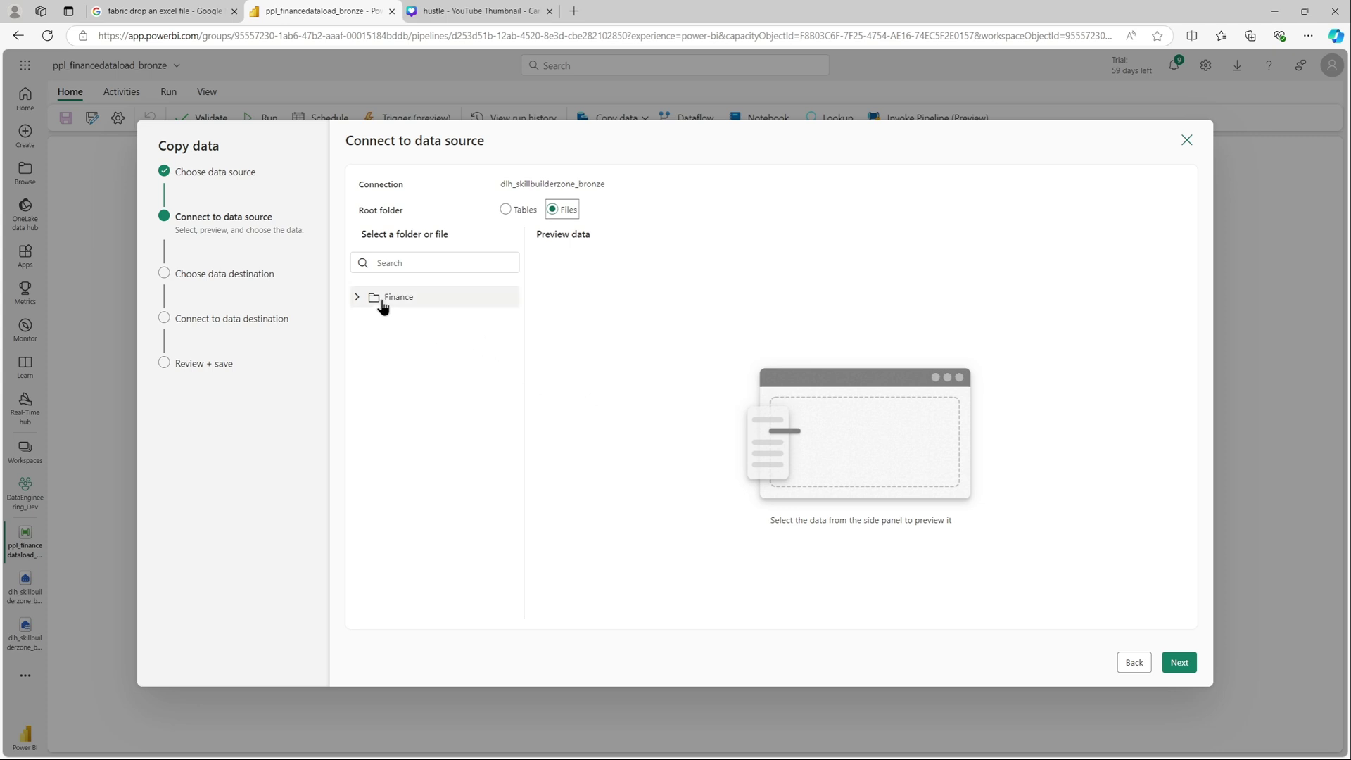
{"action": "left_click", "coordinate": [357, 297]}
{"action": "left_click", "coordinate": [458, 323]}
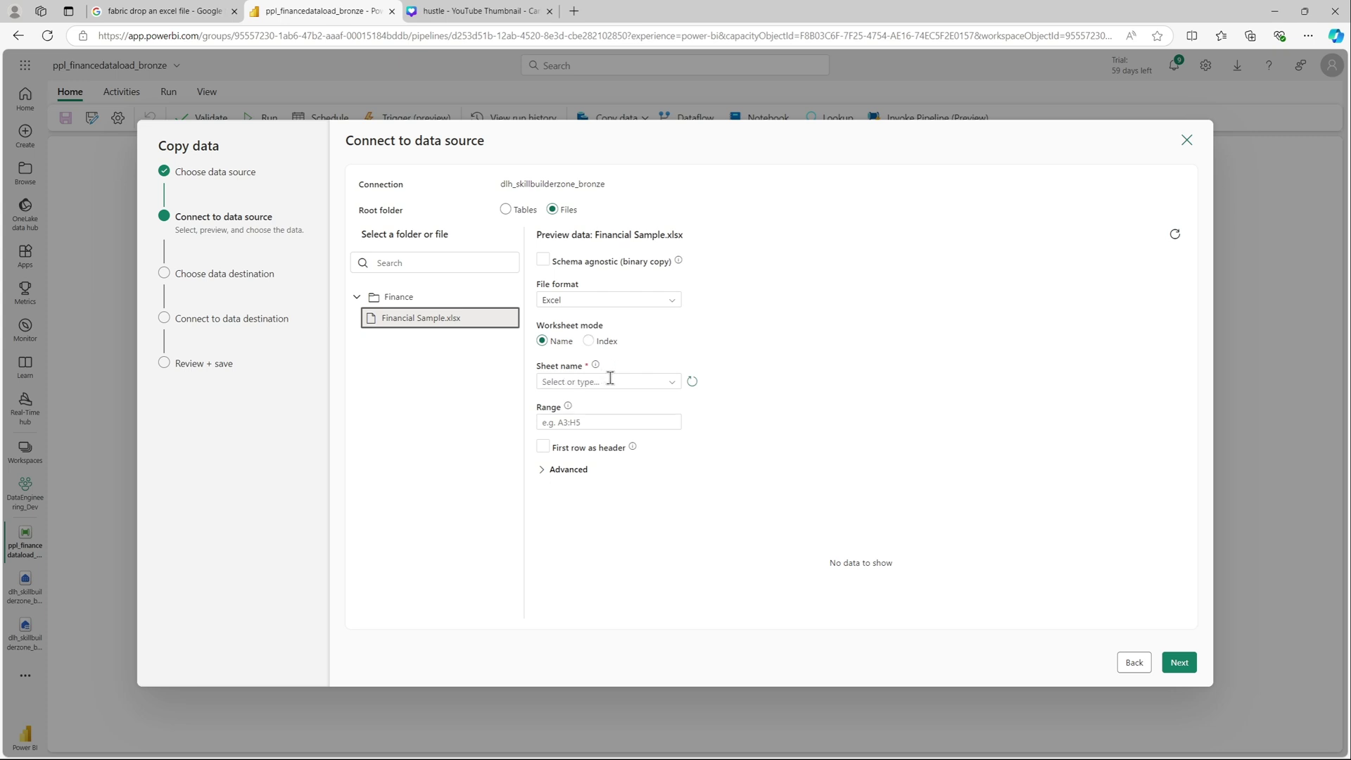
{"action": "left_click", "coordinate": [669, 386]}
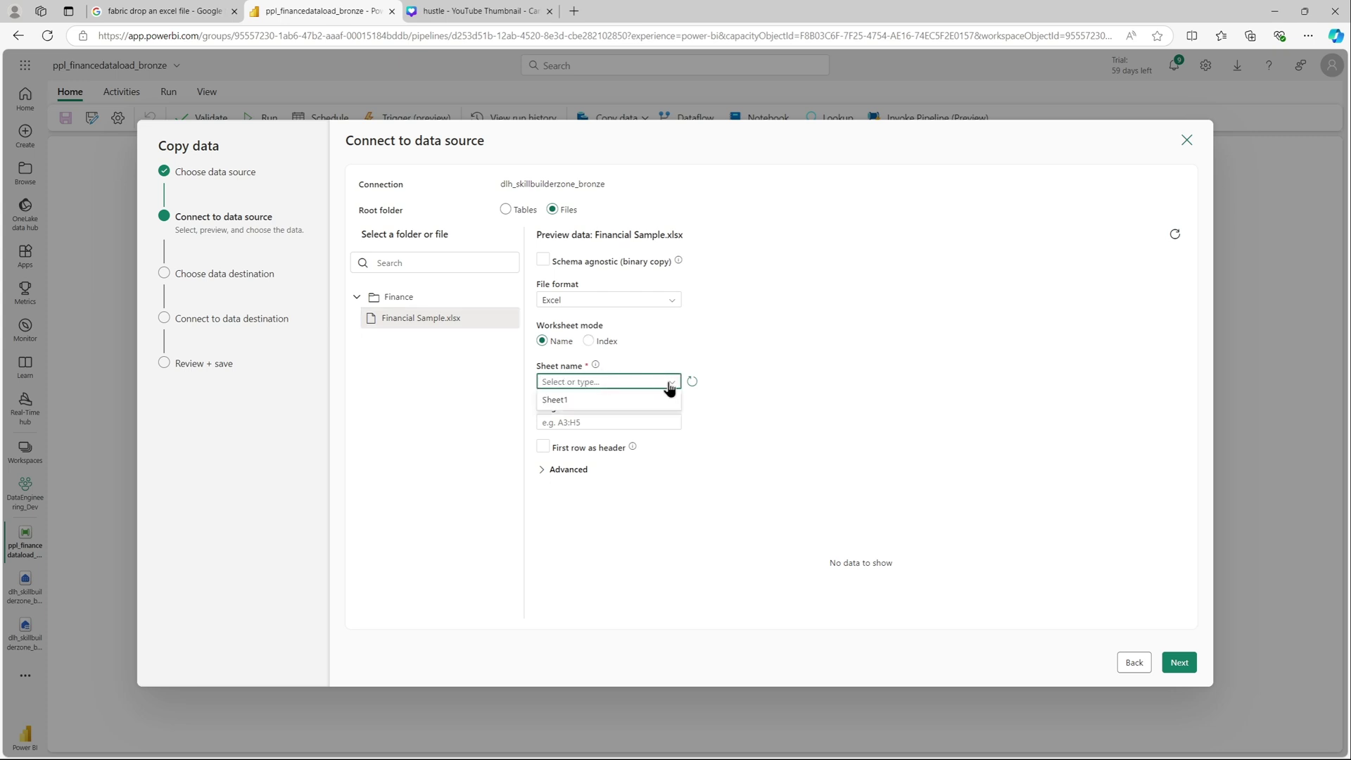
{"action": "left_click", "coordinate": [612, 399]}
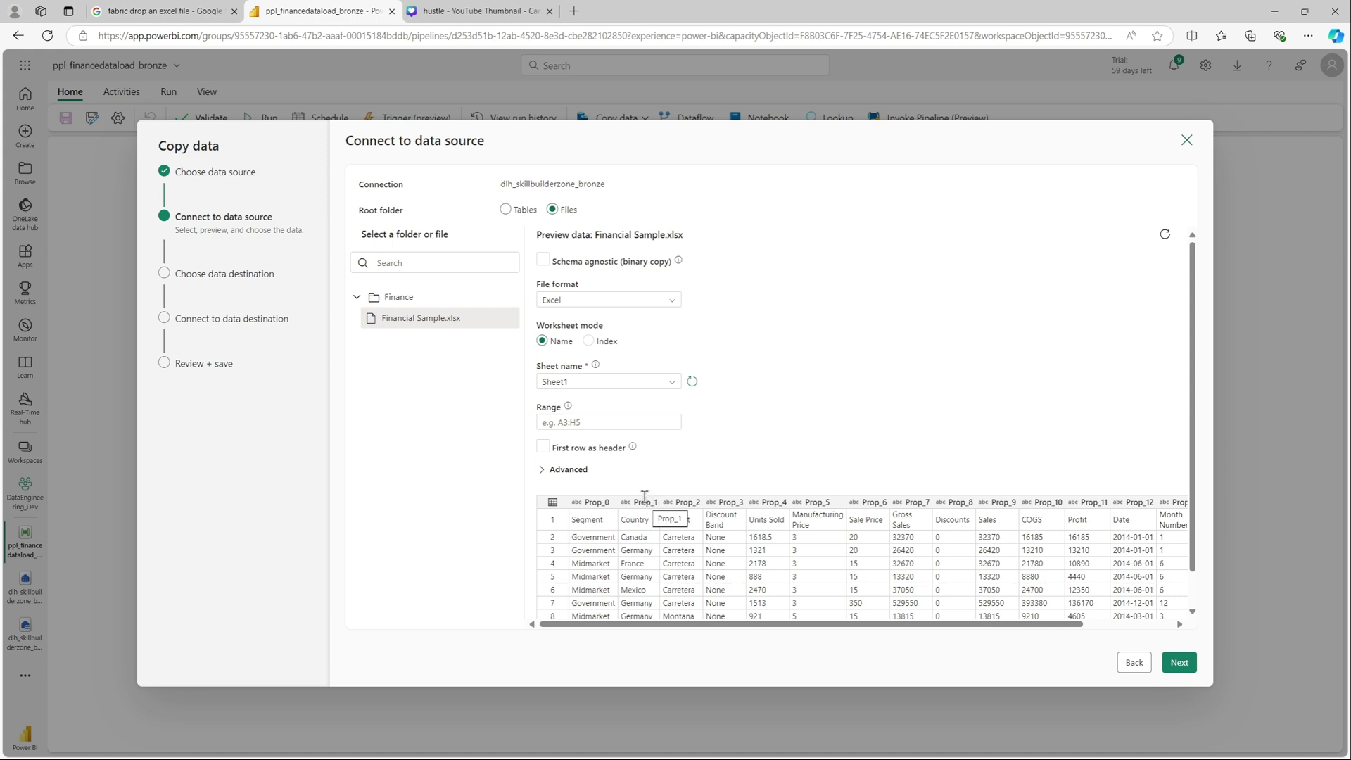
{"action": "left_click", "coordinate": [552, 451]}
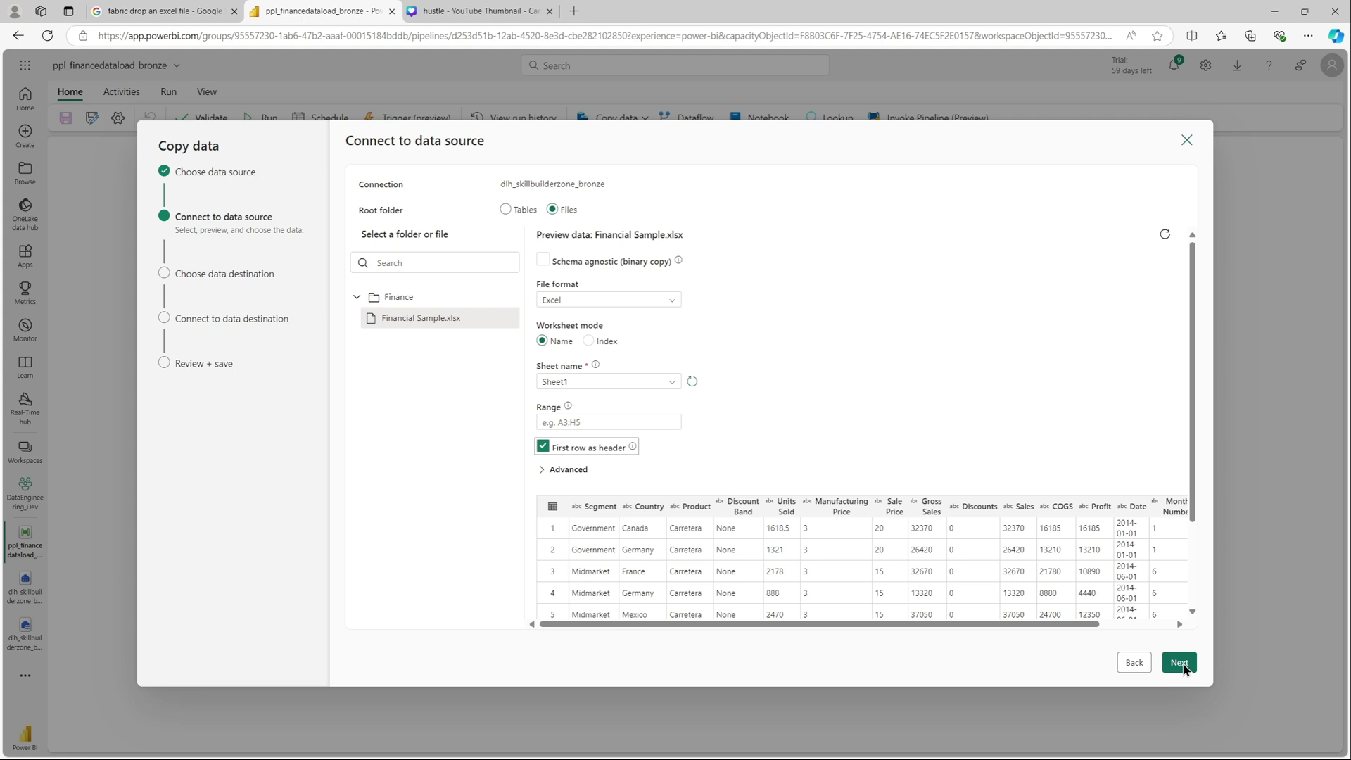
Step: Load into a new bronze lakehouse table named Financial_data
{"action": "left_click", "coordinate": [1184, 666]}
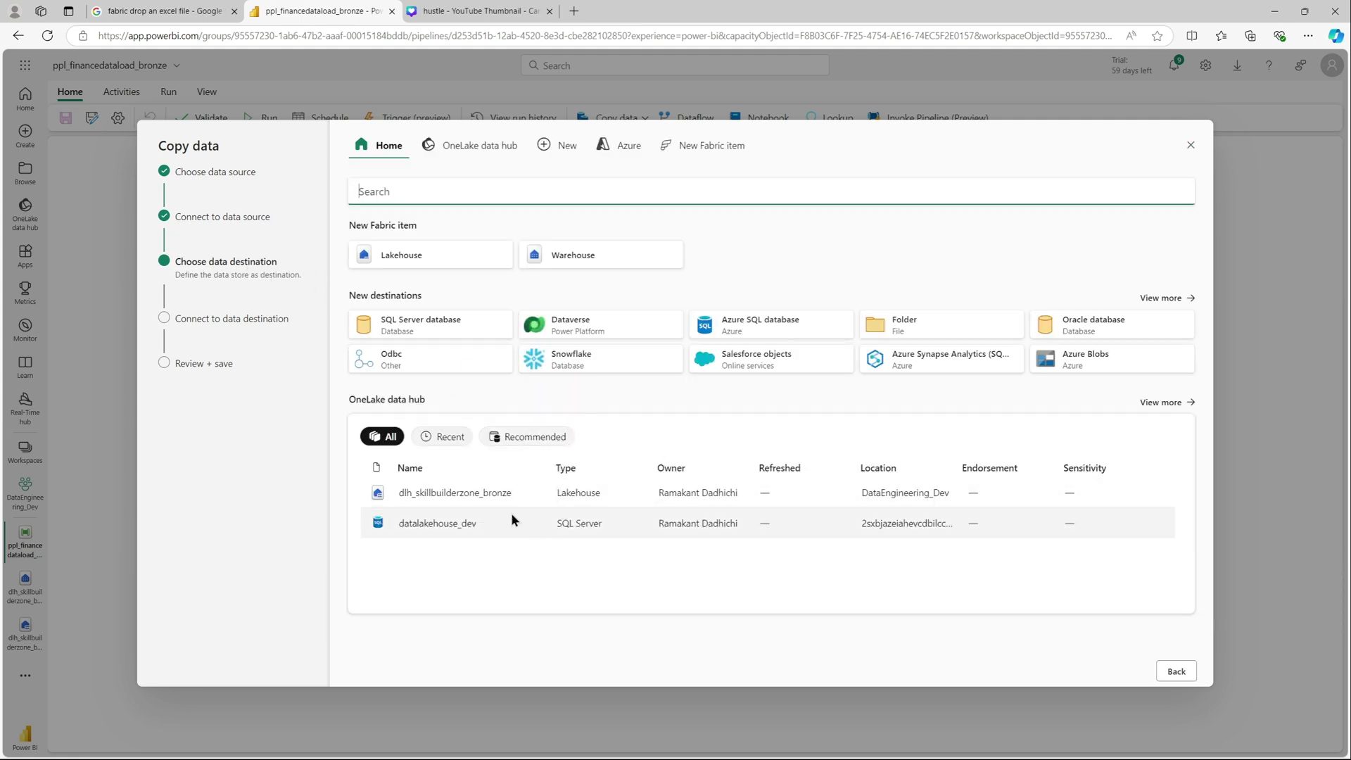
{"action": "left_click", "coordinate": [493, 493]}
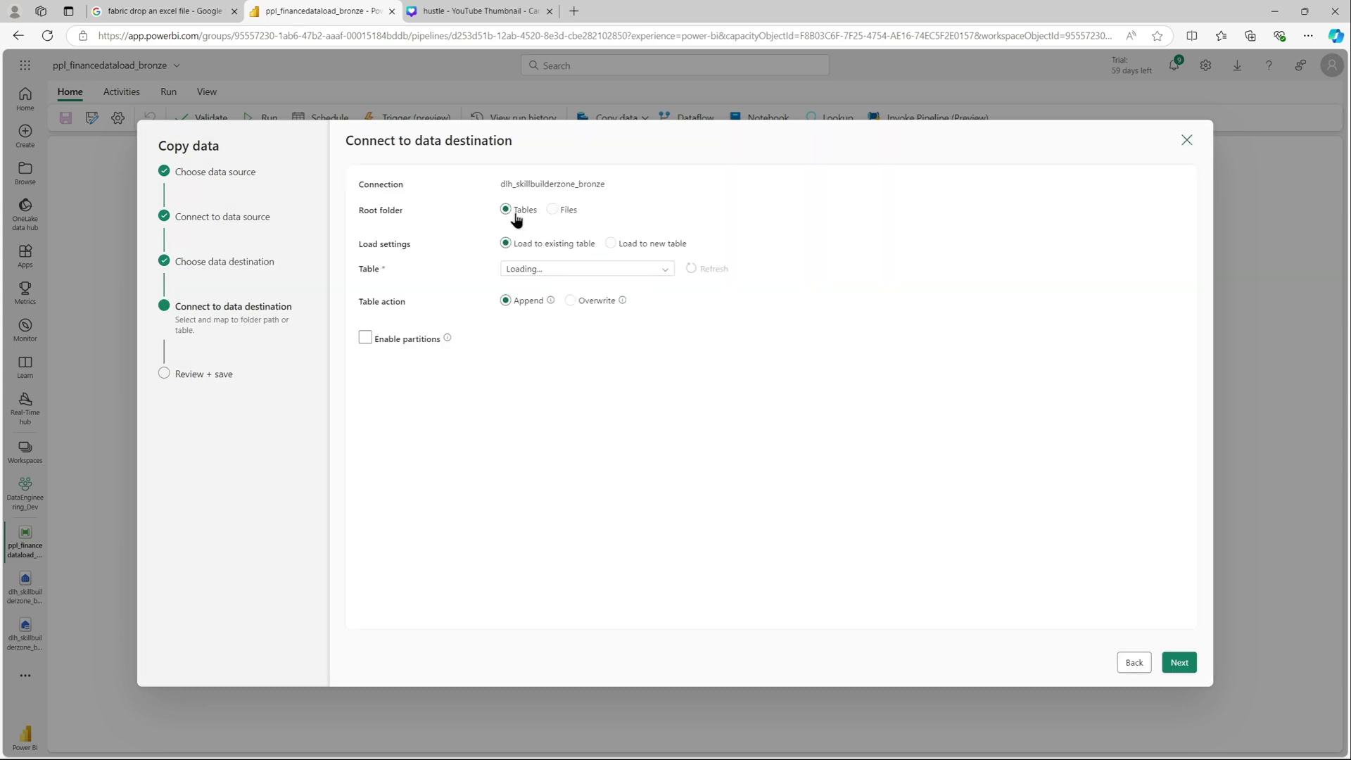
{"action": "left_click", "coordinate": [570, 220]}
{"action": "left_click", "coordinate": [615, 244]}
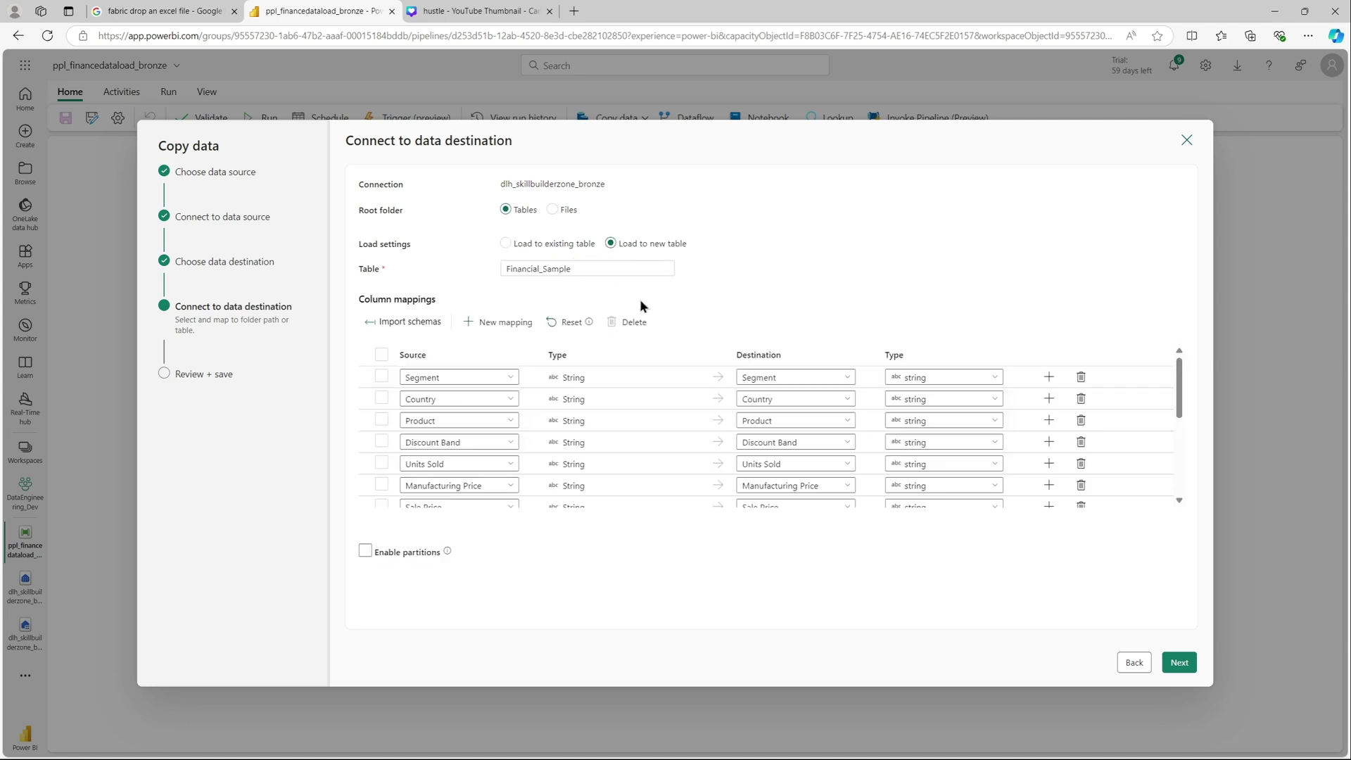
{"action": "left_click", "coordinate": [593, 270]}
{"action": "left_click_drag", "start_coordinate": [546, 271], "coordinate": [572, 274]}
{"action": "left_click", "coordinate": [944, 242]}
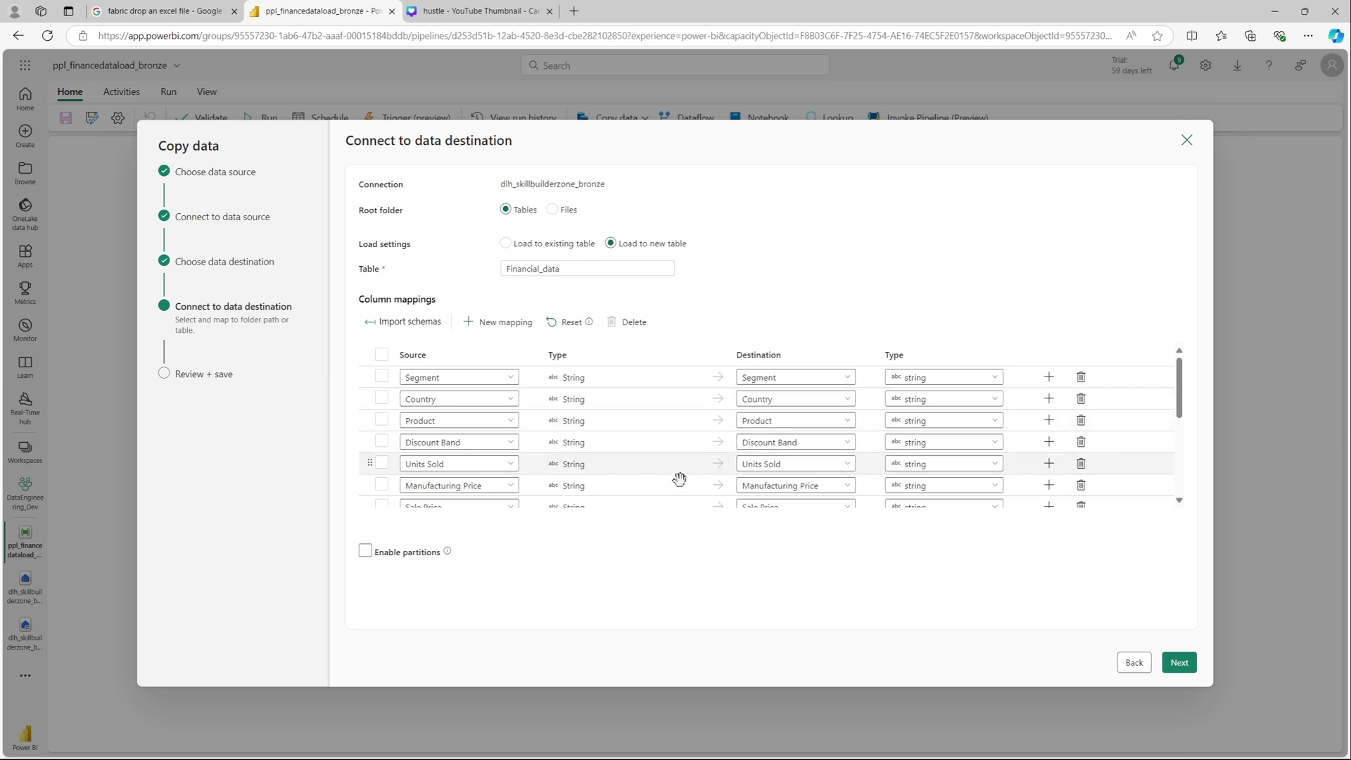
Step: Reset and re-import the schema; make Units Sold, Manufacturing Price, Sale Price, Gross Sales float
{"action": "left_click", "coordinate": [569, 322]}
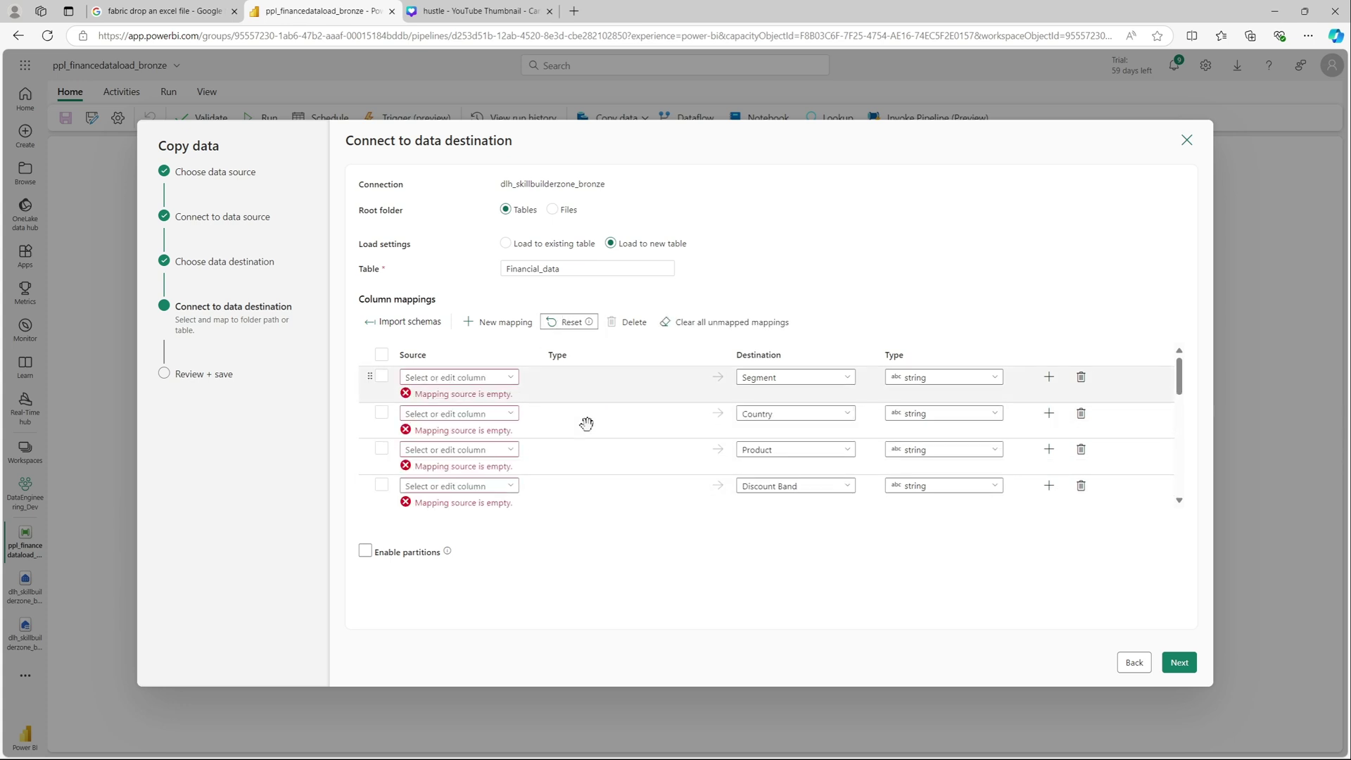
{"action": "left_click", "coordinate": [392, 323]}
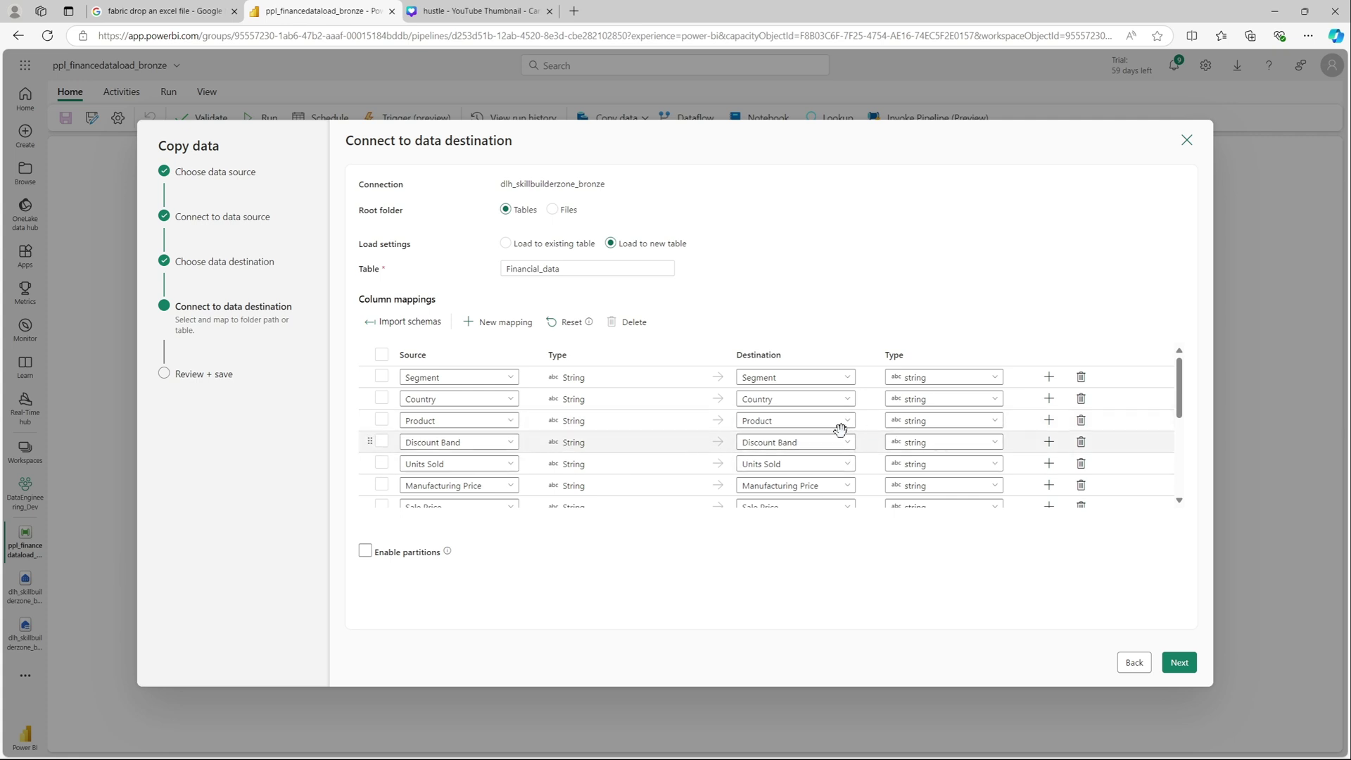
{"action": "scroll", "coordinate": [841, 430], "scroll_direction": "down", "scroll_amount": 1}
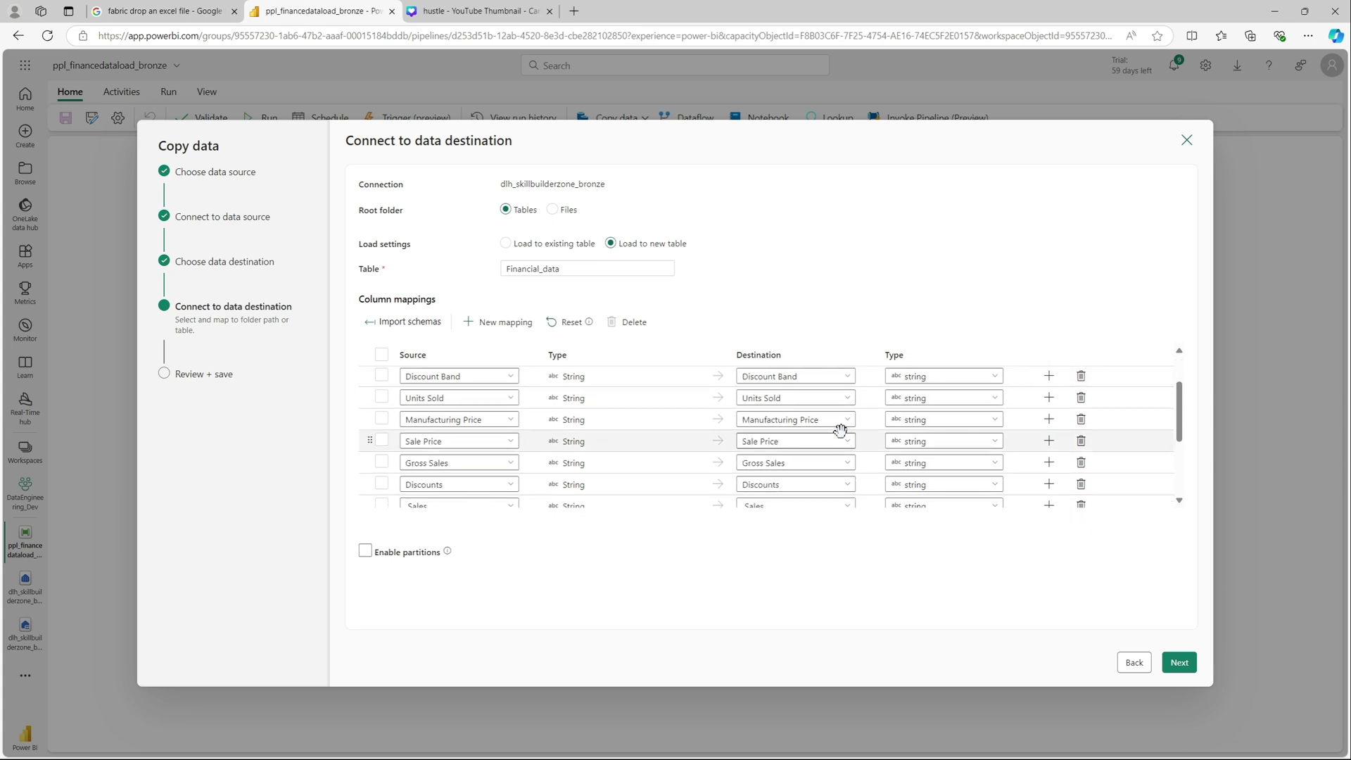
{"action": "left_click", "coordinate": [938, 400]}
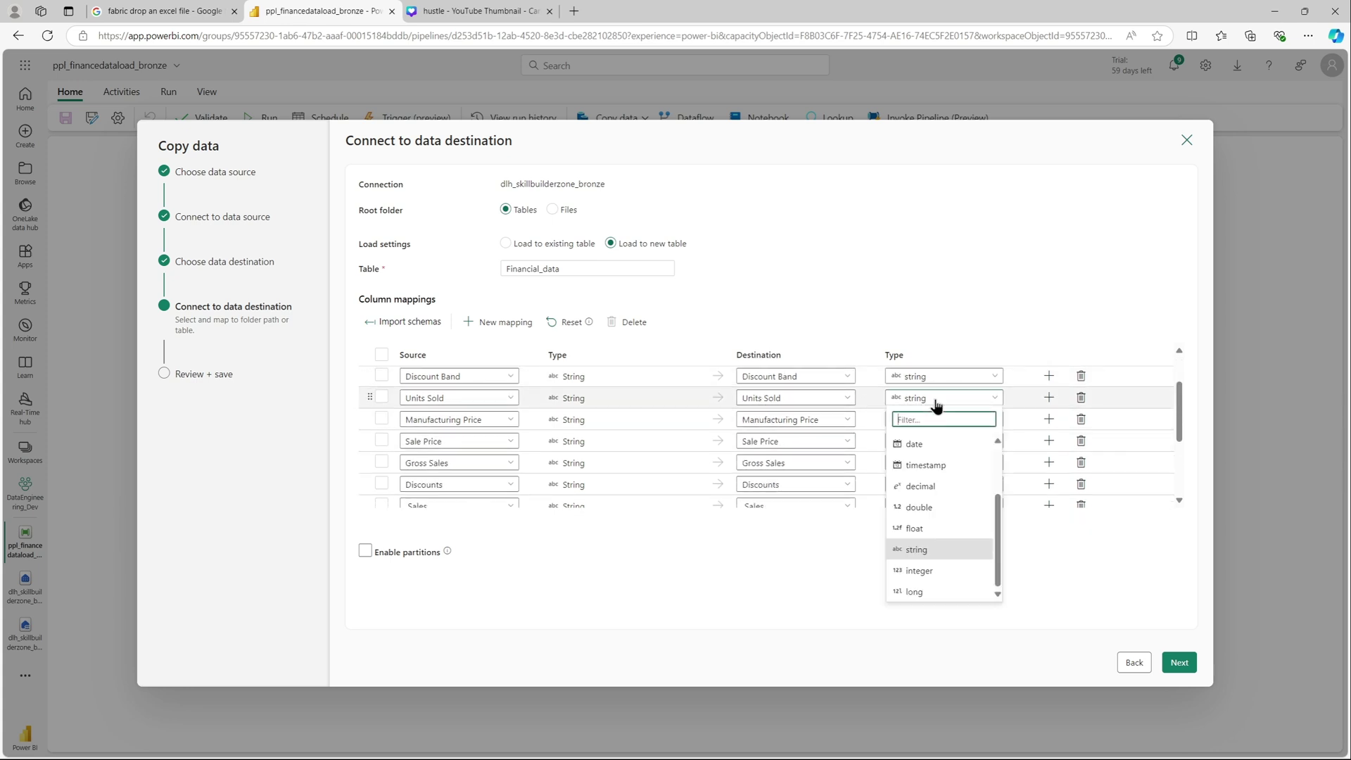
{"action": "left_click", "coordinate": [923, 529]}
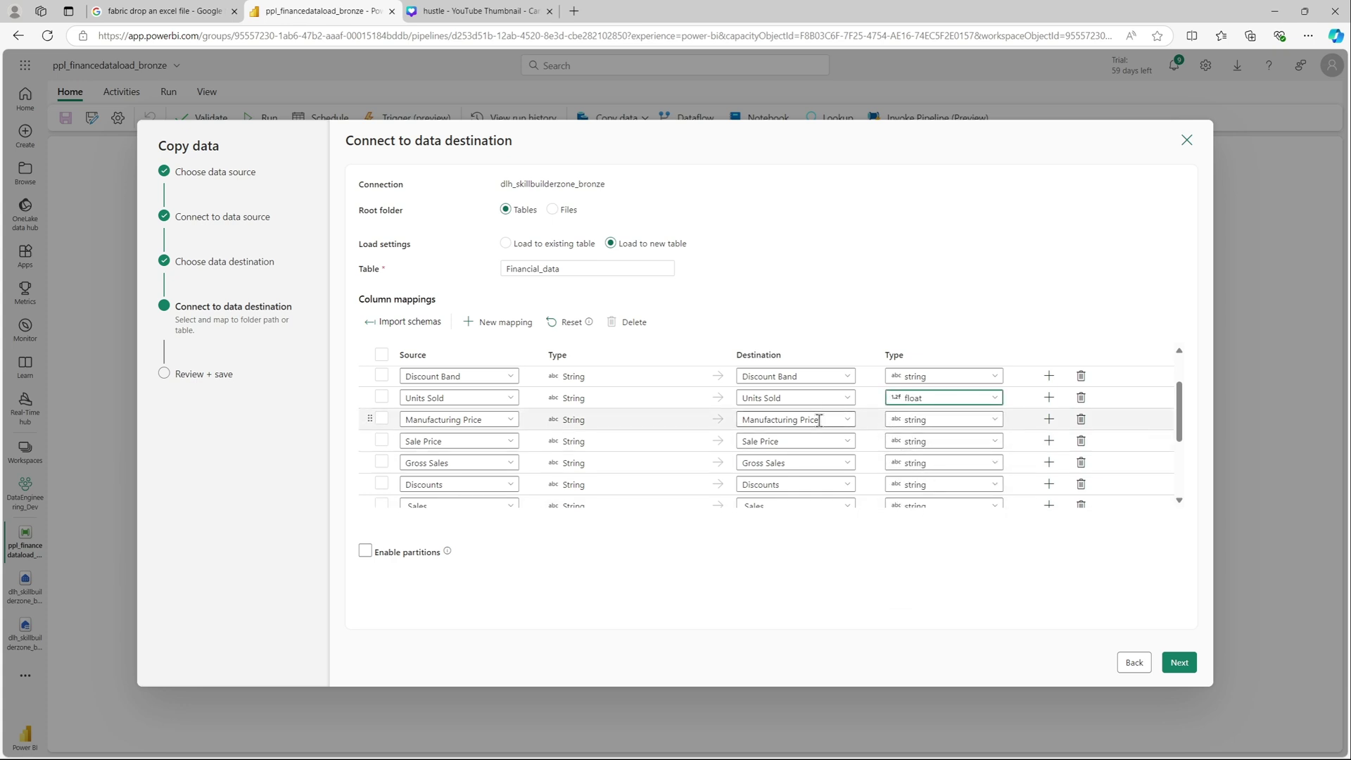
{"action": "left_click", "coordinate": [915, 420]}
{"action": "left_click", "coordinate": [918, 549]}
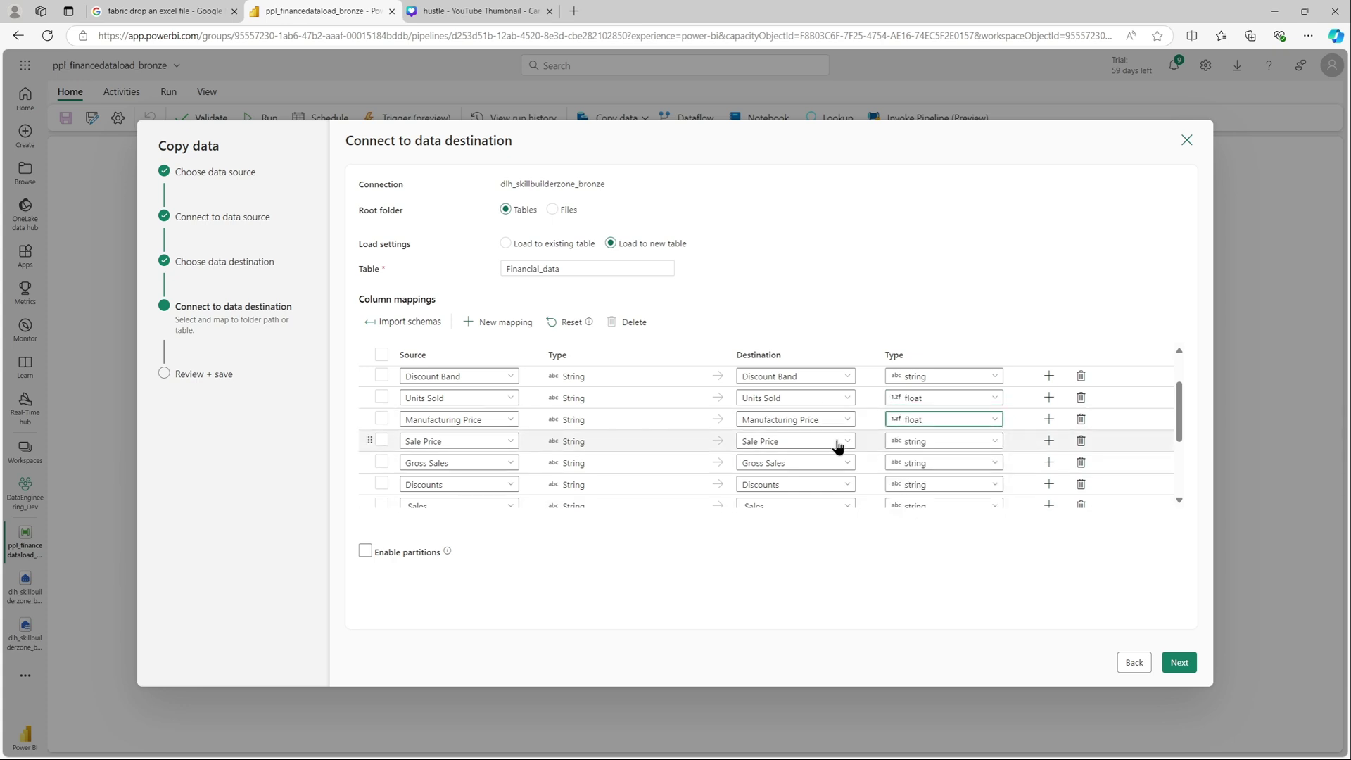
{"action": "left_click", "coordinate": [910, 443]}
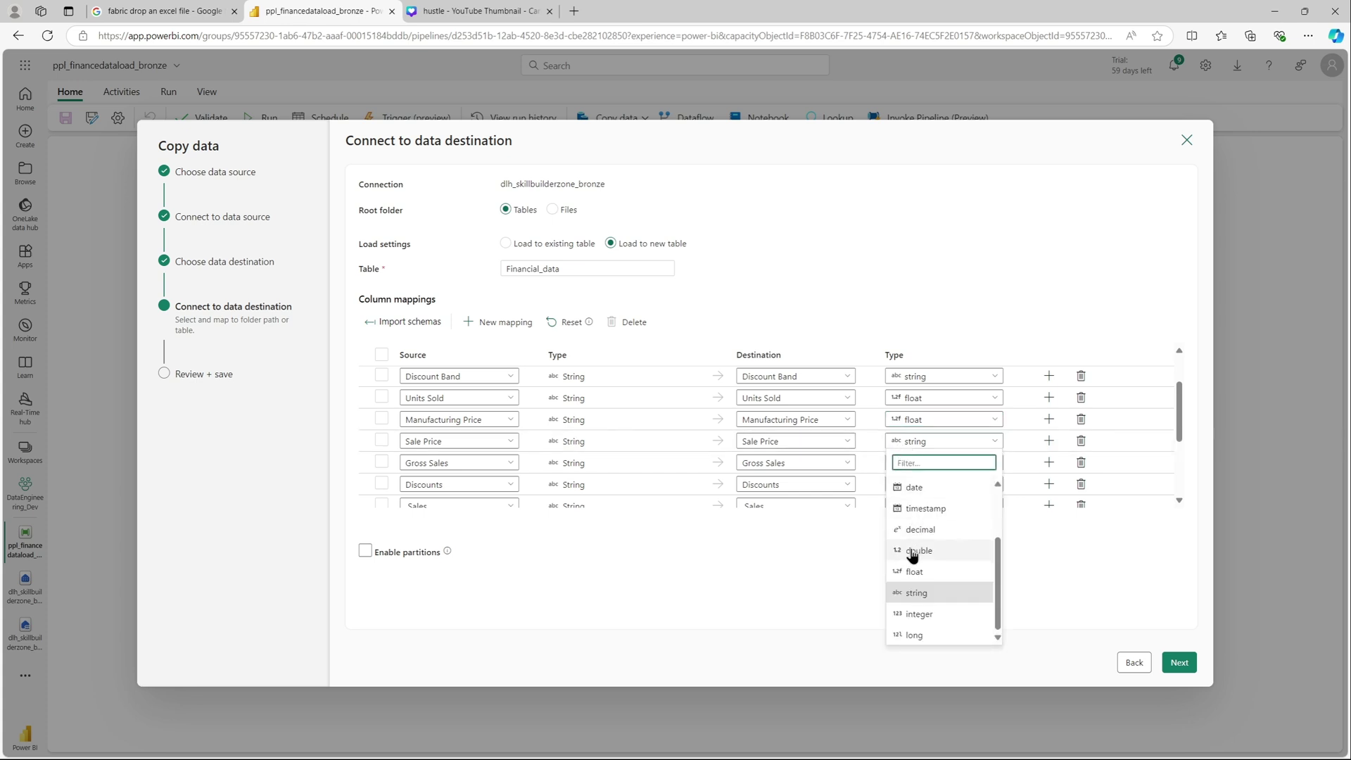
{"action": "left_click", "coordinate": [915, 573]}
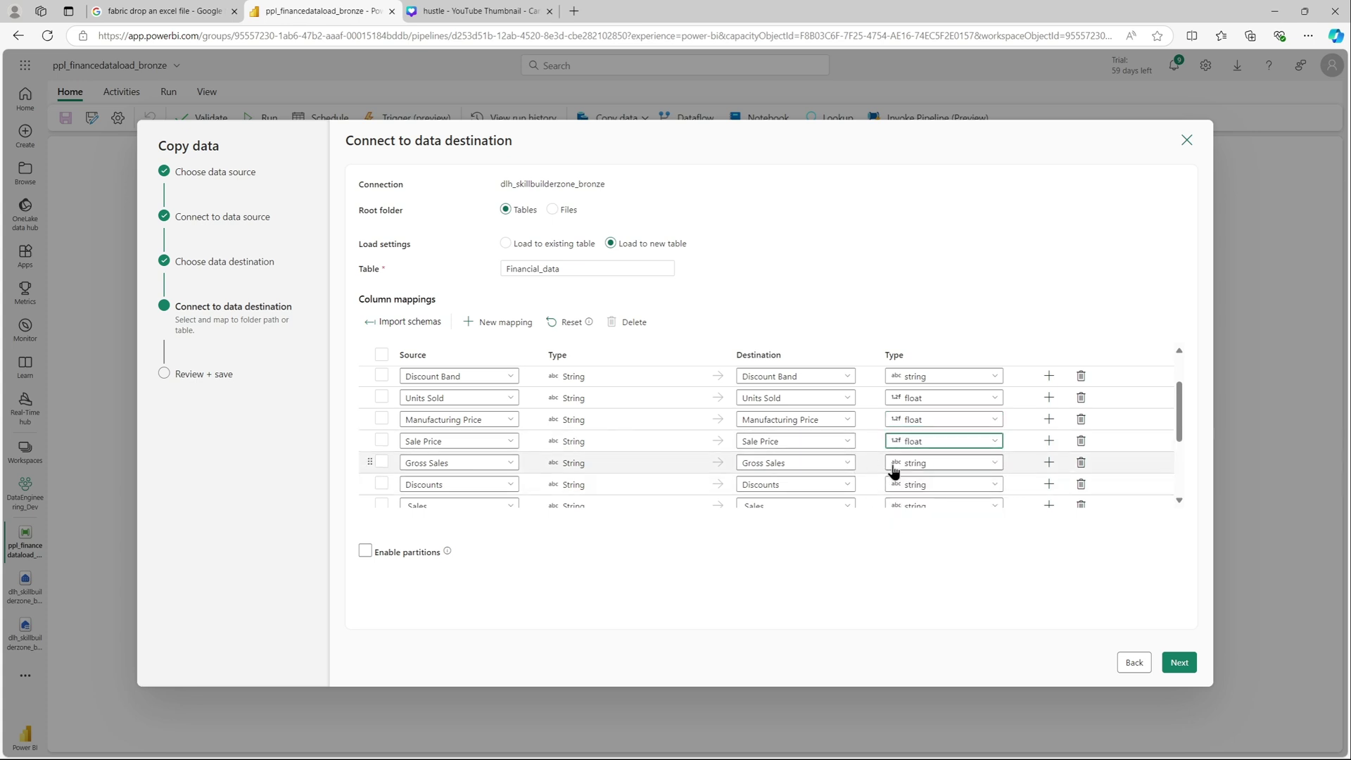
{"action": "left_click", "coordinate": [904, 485]}
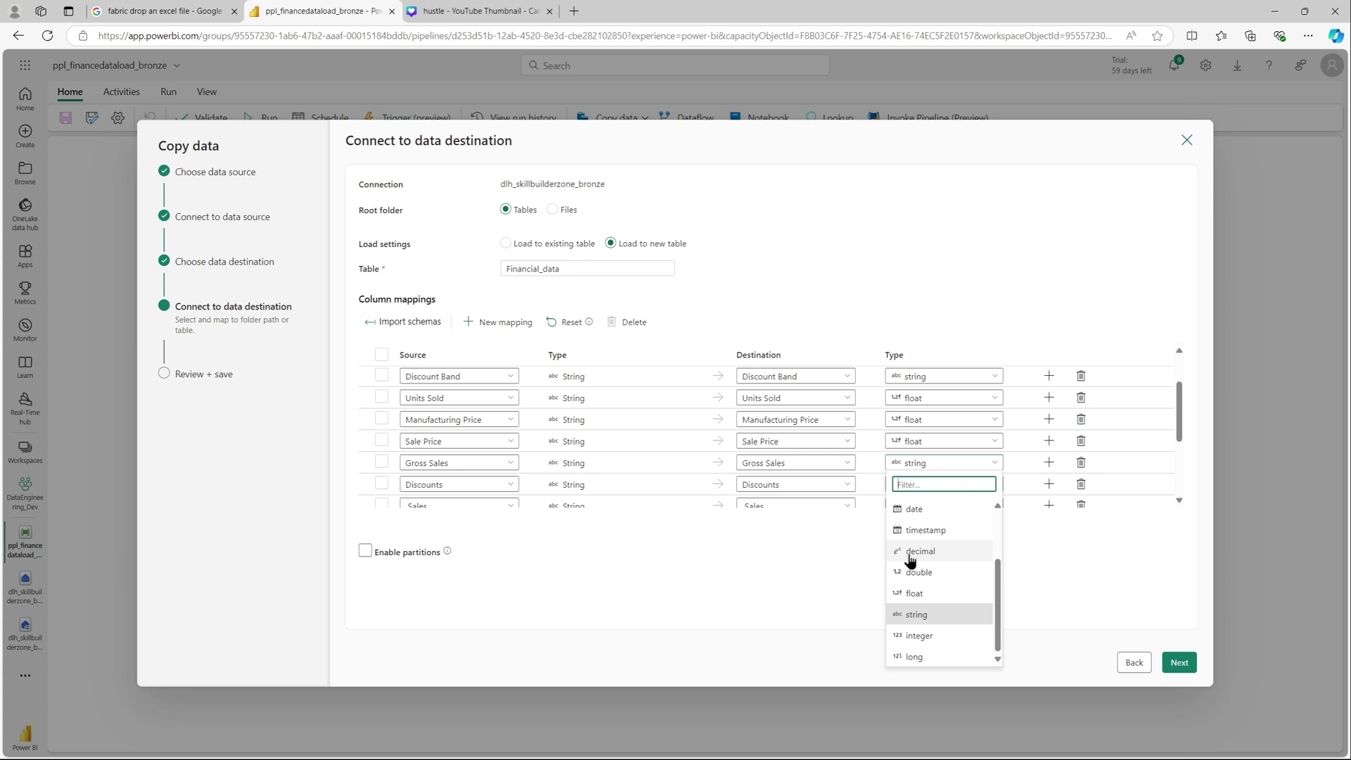
{"action": "left_click", "coordinate": [915, 593]}
{"action": "scroll", "coordinate": [959, 443], "scroll_direction": "down", "scroll_amount": 3}
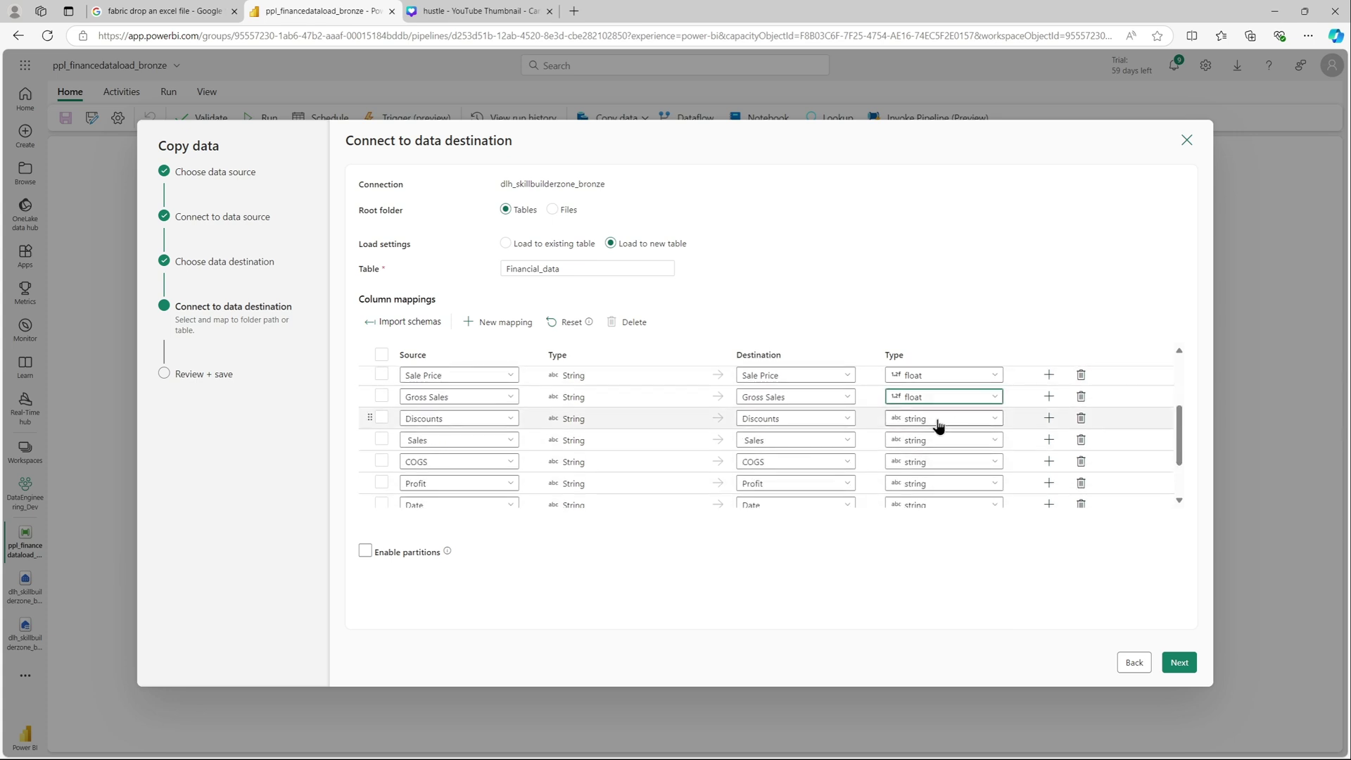
Step: Make Discounts, Sales, Profit float, Date a date and Month Number an integer
{"action": "left_click", "coordinate": [939, 419]}
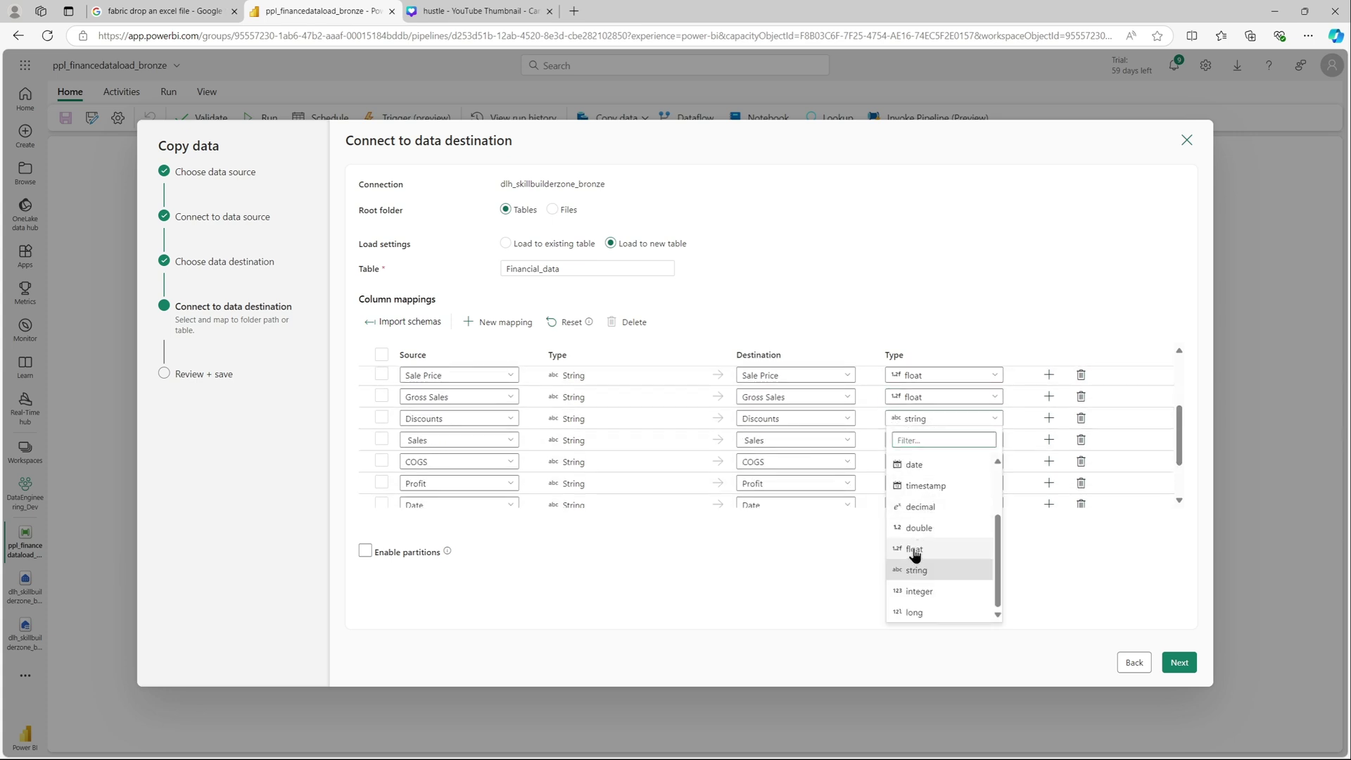
{"action": "left_click", "coordinate": [915, 550]}
{"action": "left_click", "coordinate": [915, 441]}
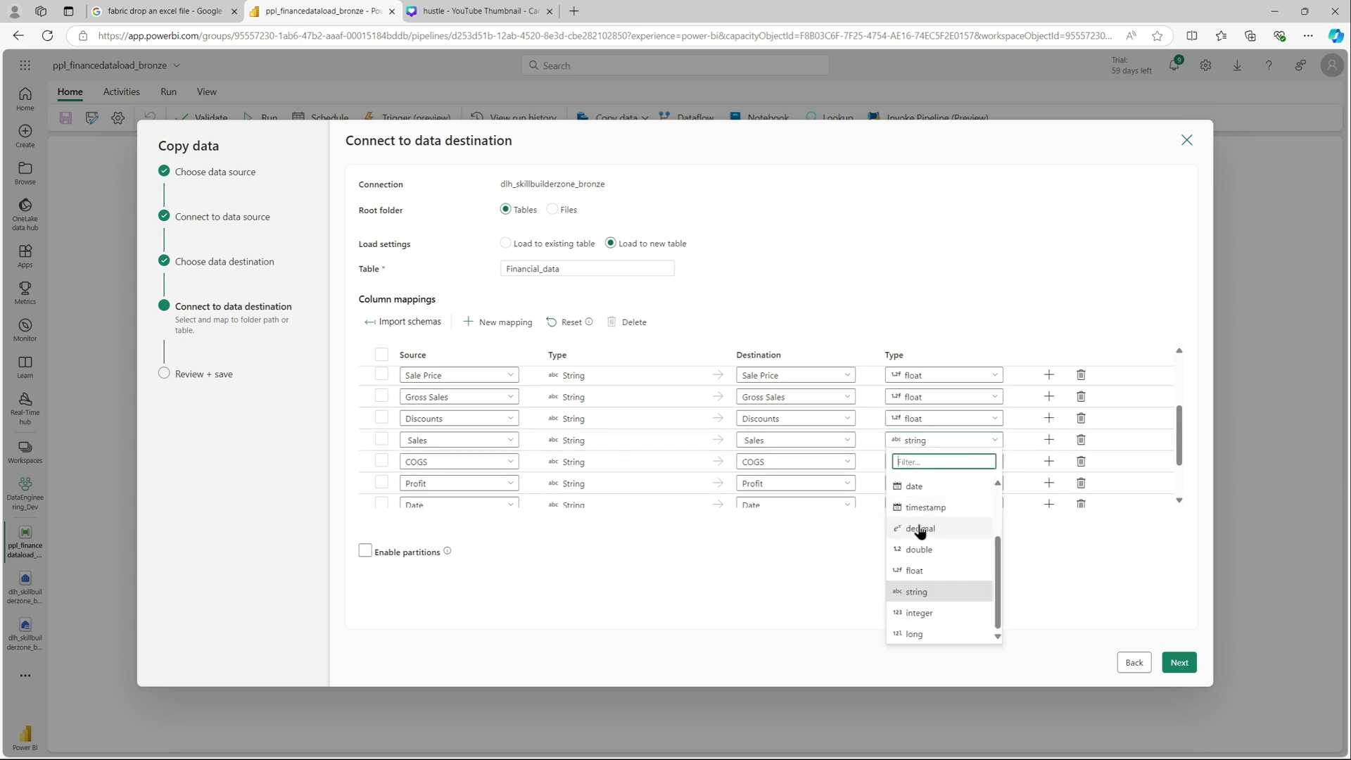
{"action": "left_click", "coordinate": [915, 570]}
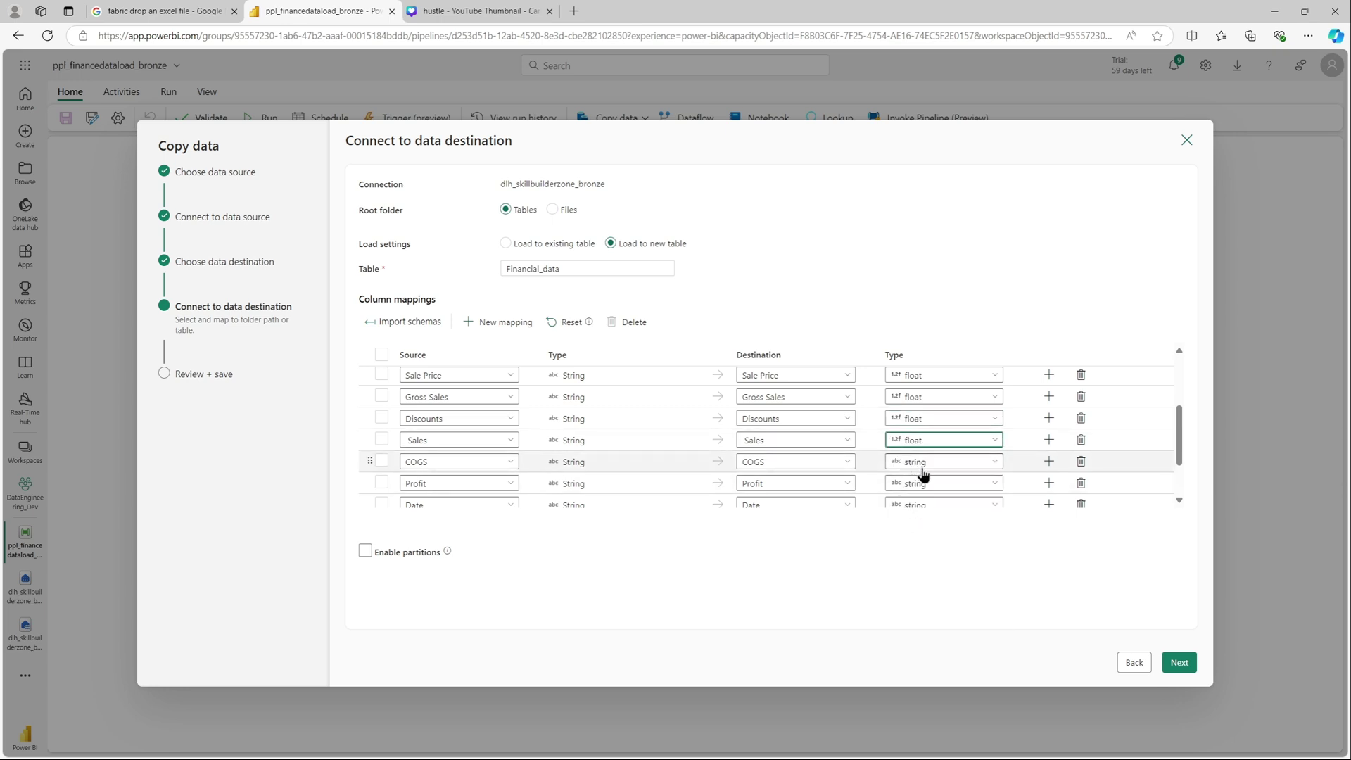
{"action": "left_click", "coordinate": [924, 477]}
{"action": "left_click", "coordinate": [915, 403]}
{"action": "left_click", "coordinate": [915, 403]}
{"action": "scroll", "coordinate": [918, 440], "scroll_direction": "down", "scroll_amount": 2}
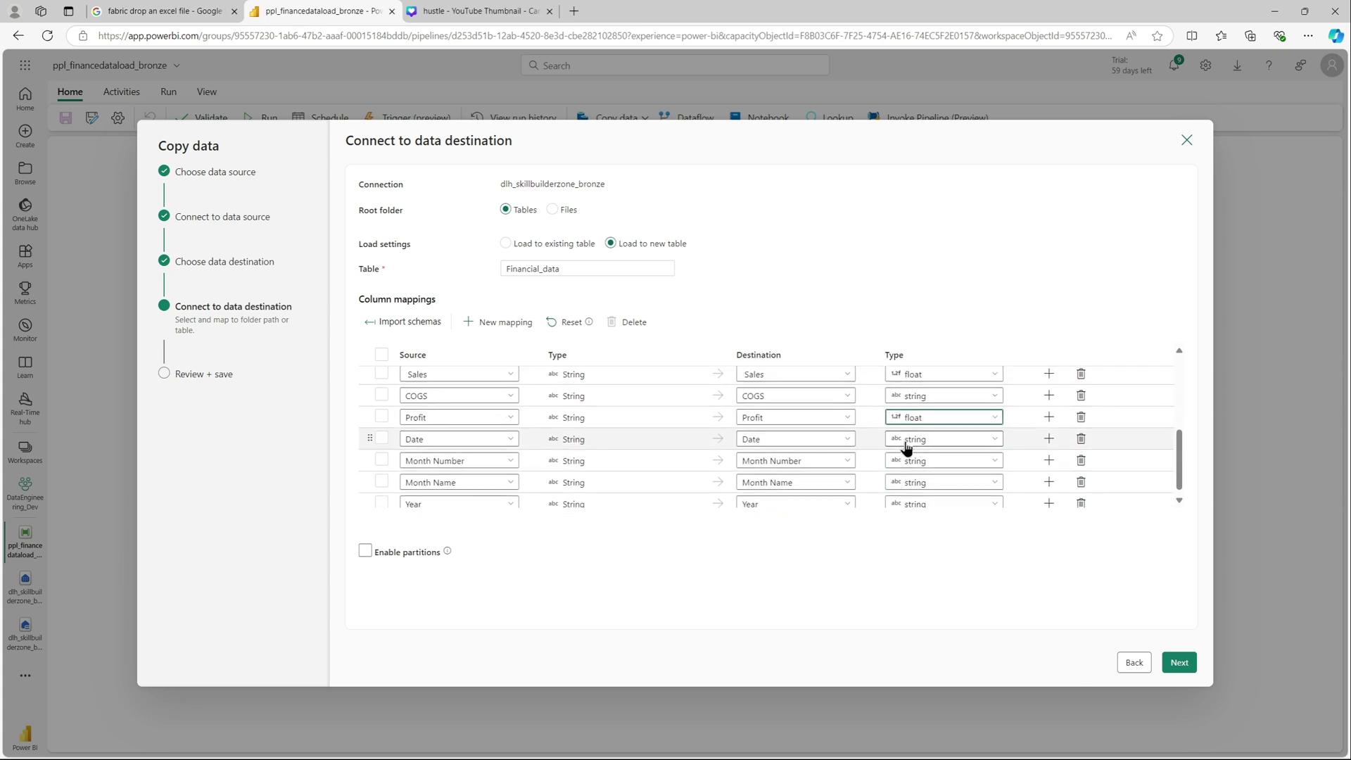
{"action": "left_click", "coordinate": [907, 440]}
{"action": "left_click", "coordinate": [915, 461]}
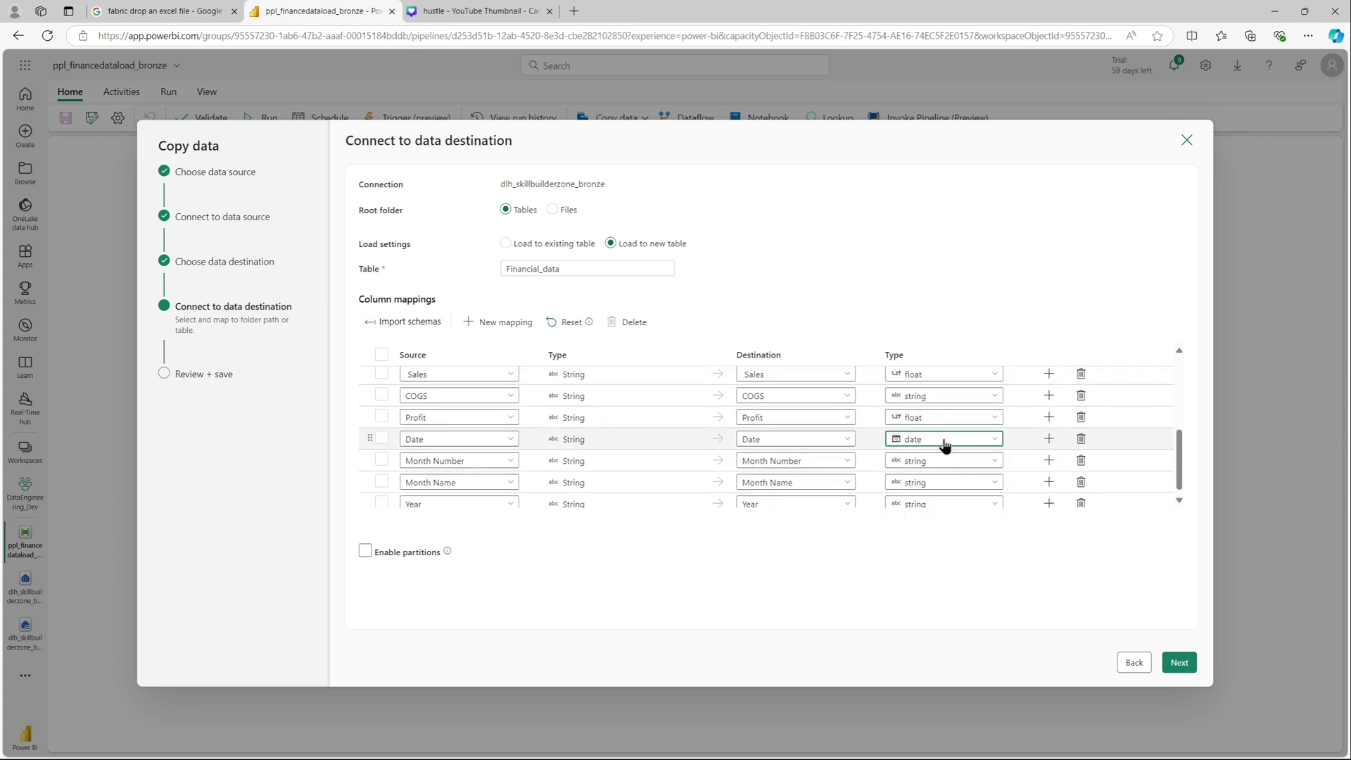
{"action": "left_click", "coordinate": [929, 482]}
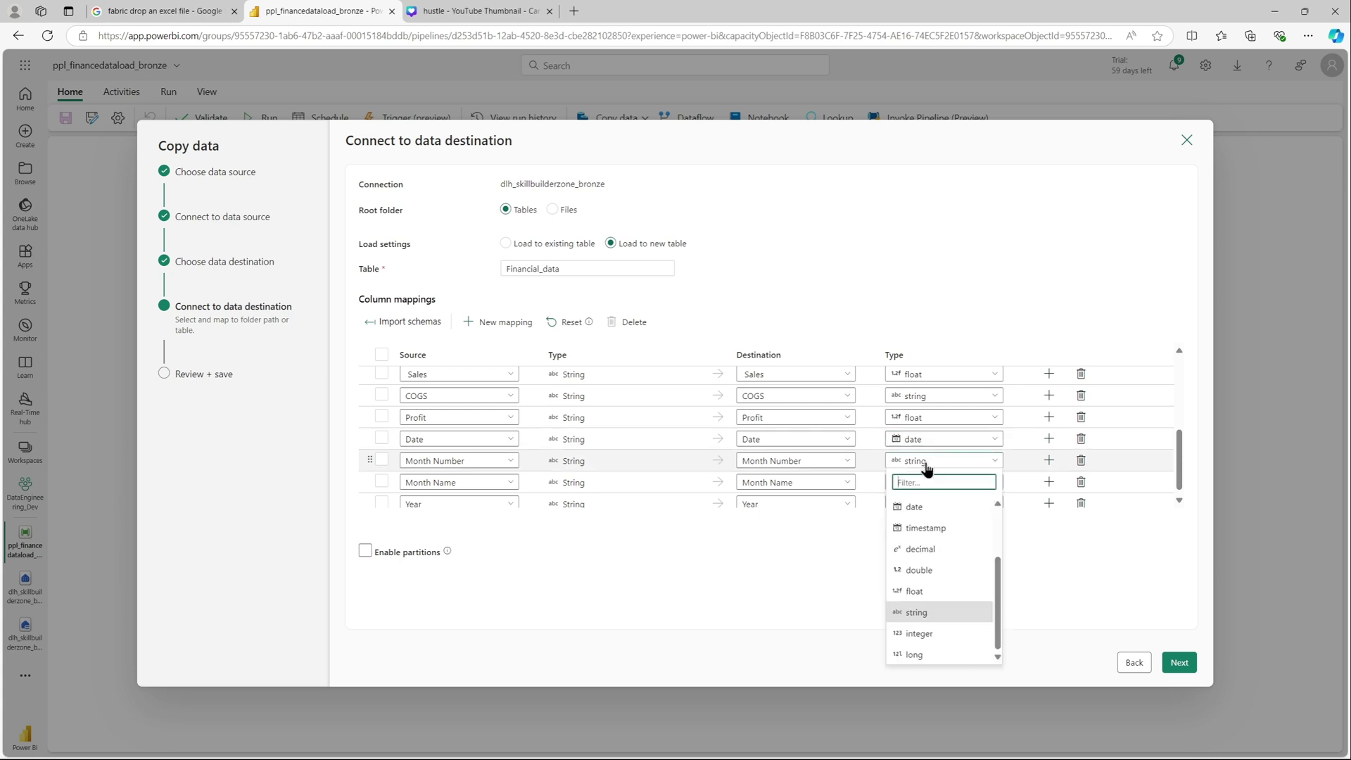
{"action": "left_click", "coordinate": [918, 633]}
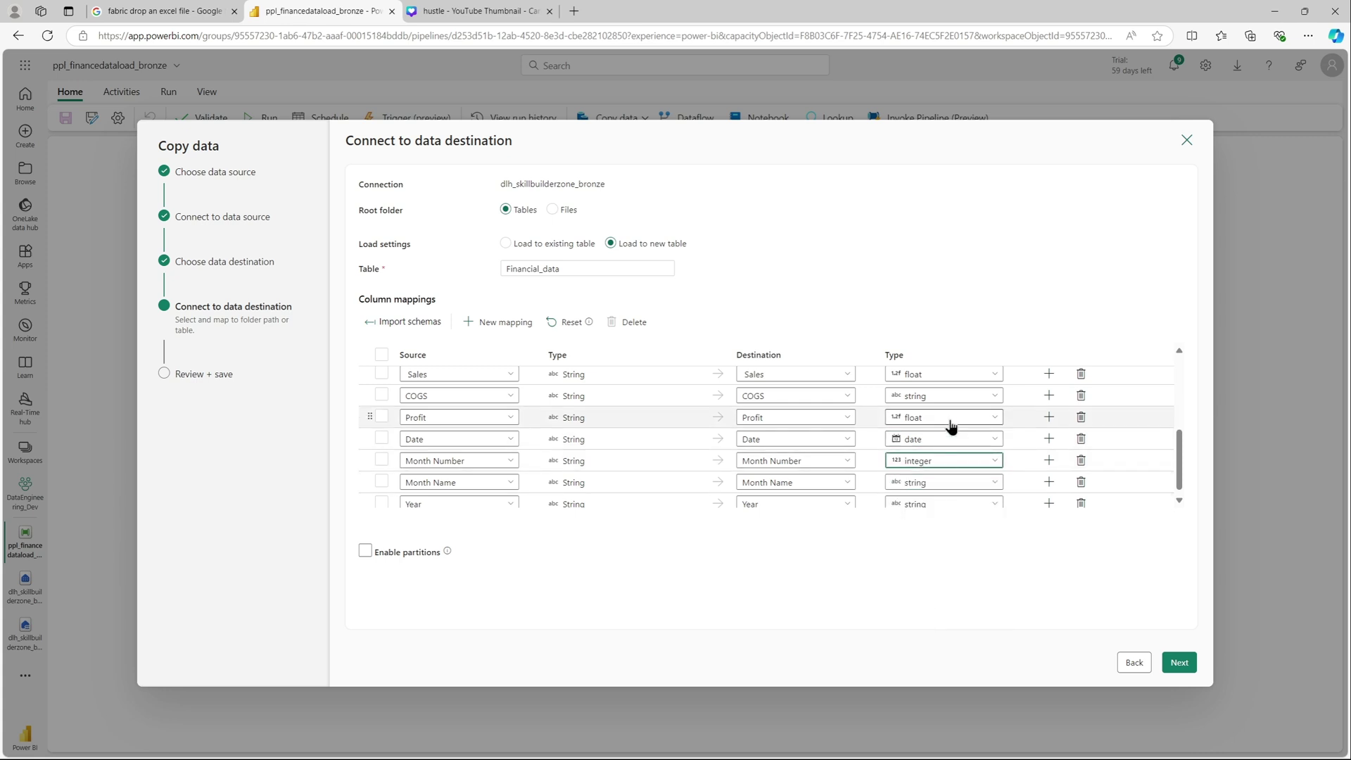
{"action": "scroll", "coordinate": [951, 426], "scroll_direction": "down", "scroll_amount": 1}
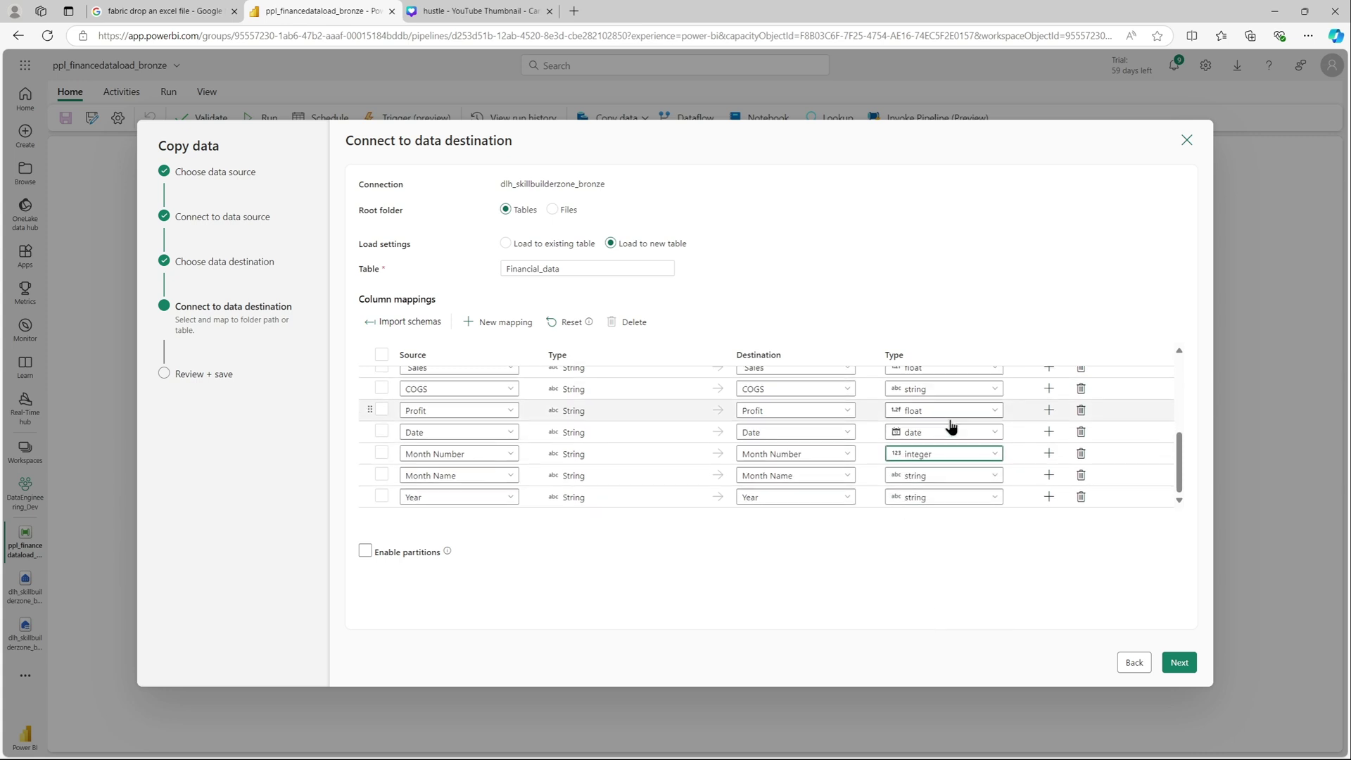
Step: Save and run the copy activity, and close the YouTube tab while it runs
{"action": "left_click", "coordinate": [1186, 668]}
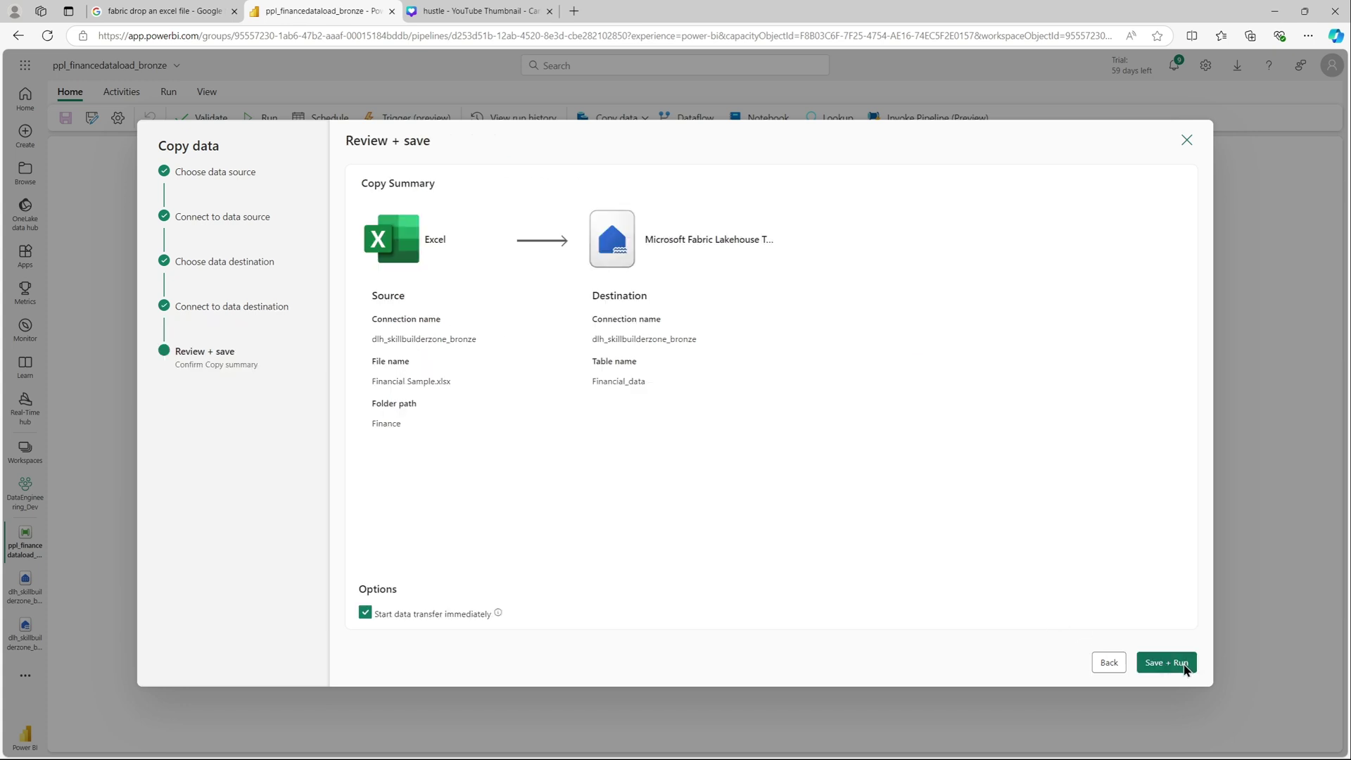
{"action": "left_click", "coordinate": [1186, 665]}
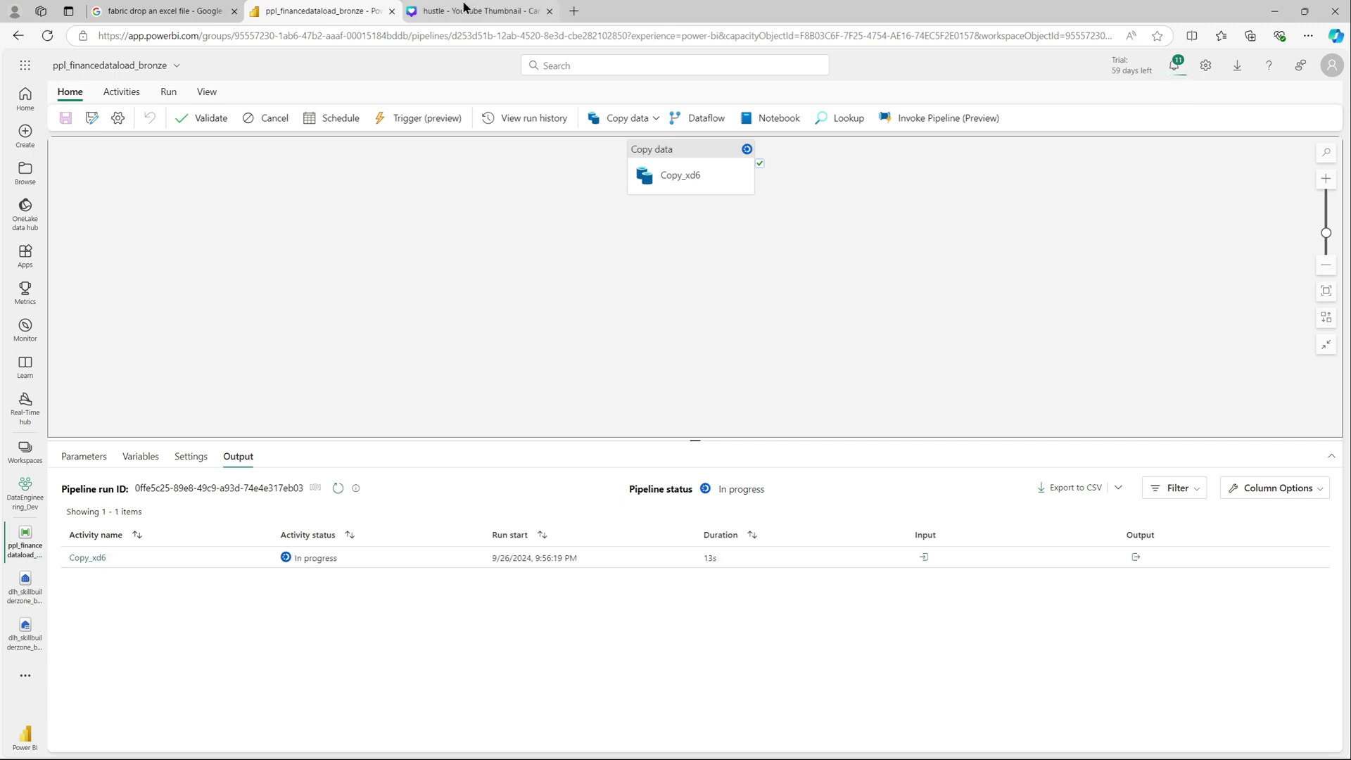
{"action": "left_click", "coordinate": [550, 11]}
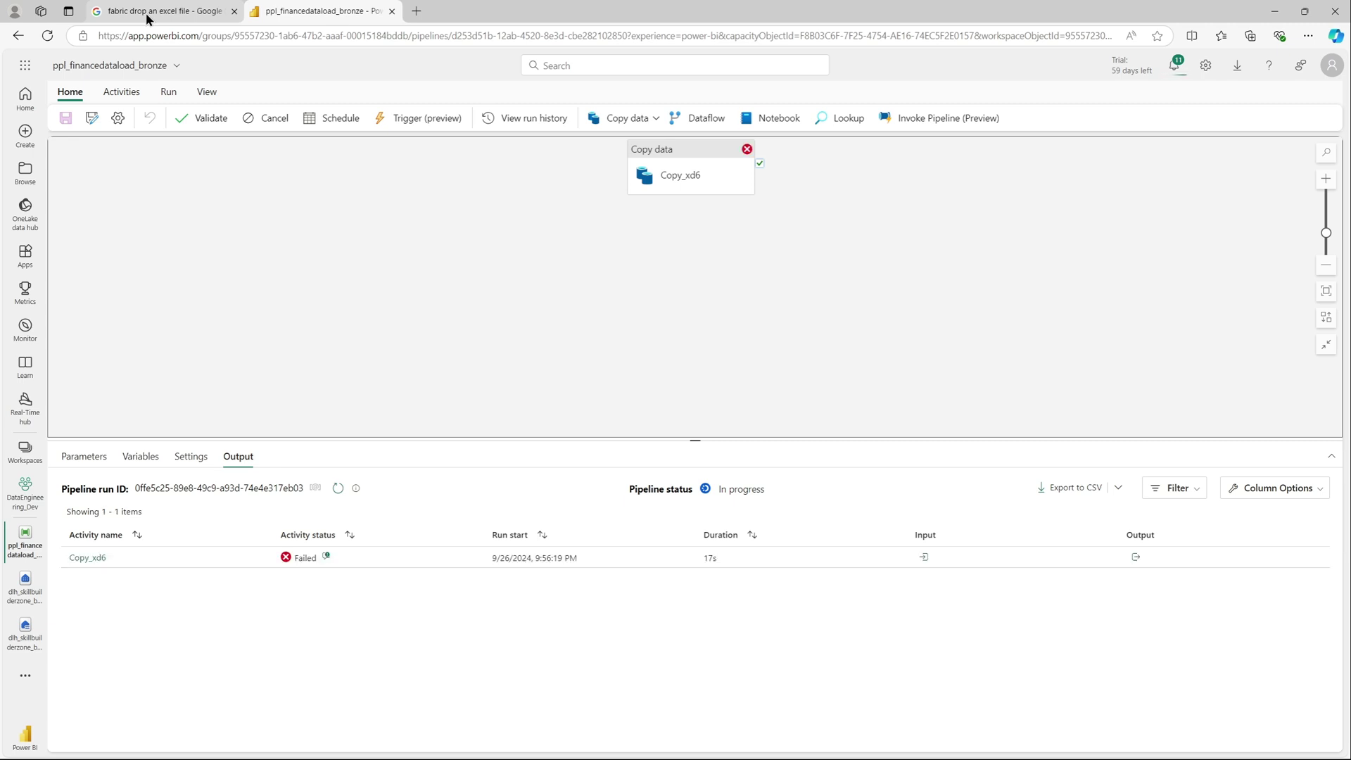
{"action": "left_click", "coordinate": [326, 556]}
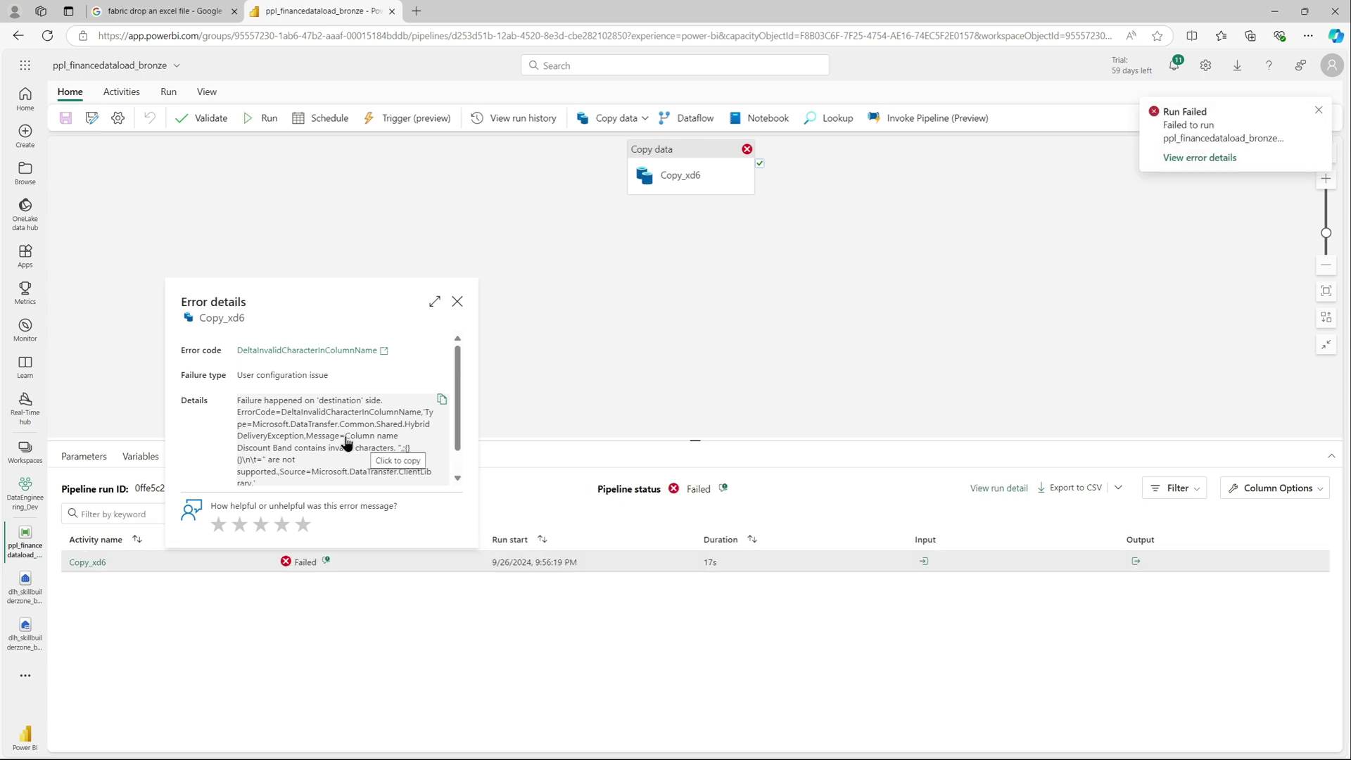
{"action": "left_click_drag", "start_coordinate": [346, 437], "coordinate": [409, 456]}
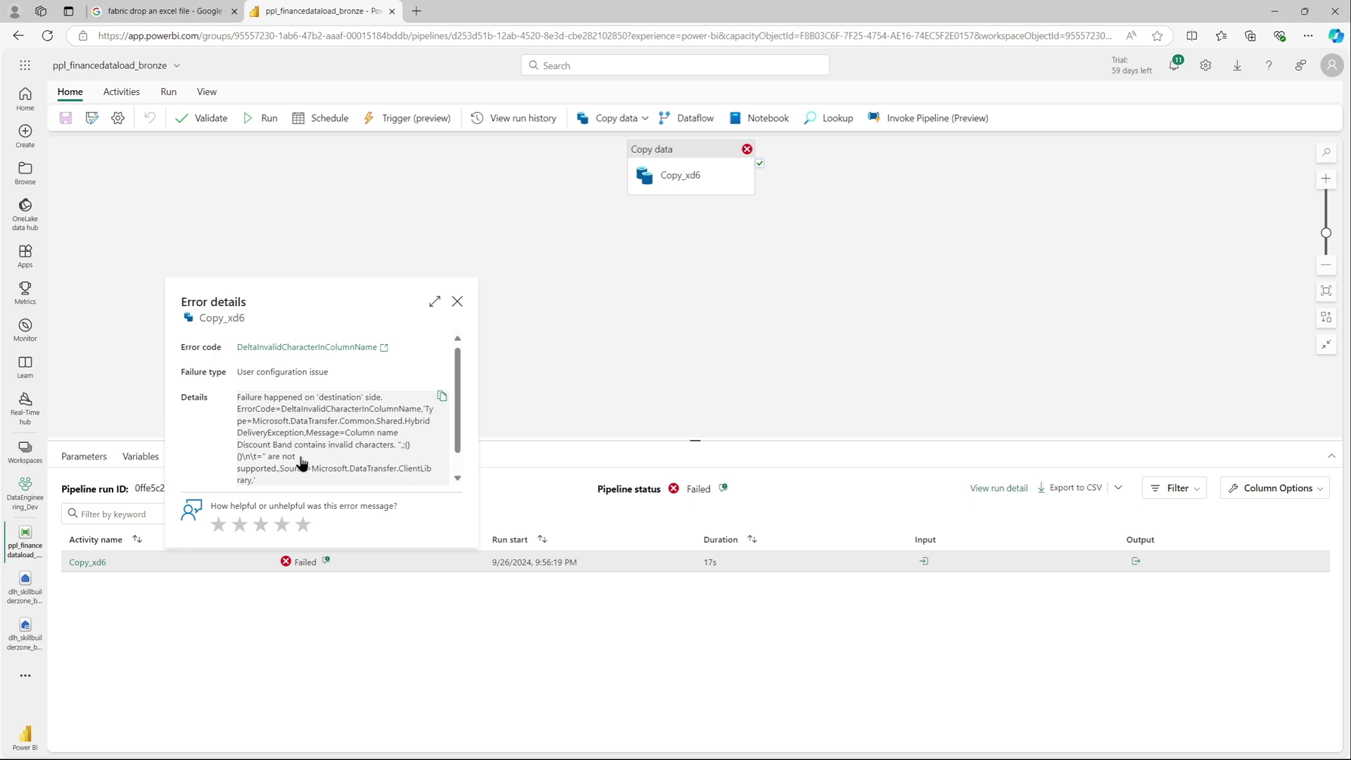
{"action": "left_click_drag", "start_coordinate": [303, 462], "coordinate": [339, 440]}
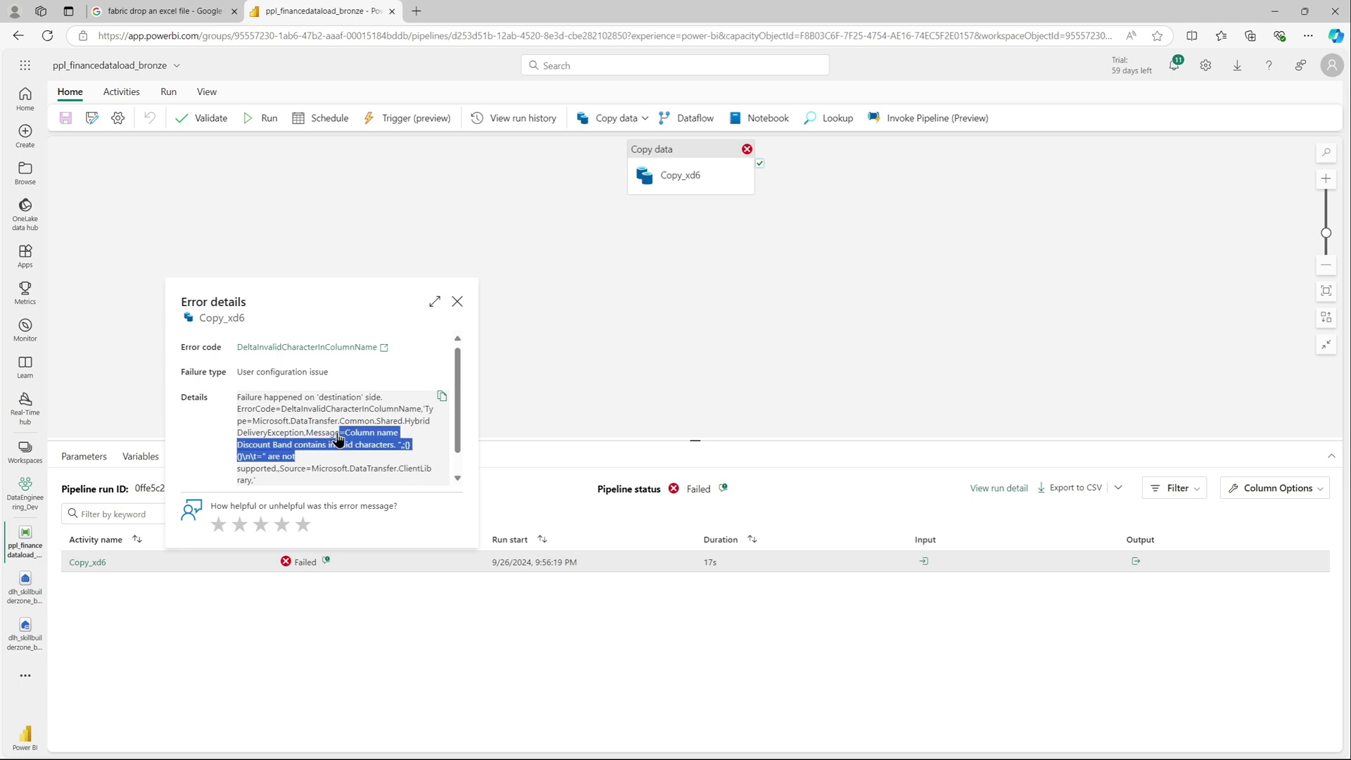
{"action": "left_click", "coordinate": [691, 180]}
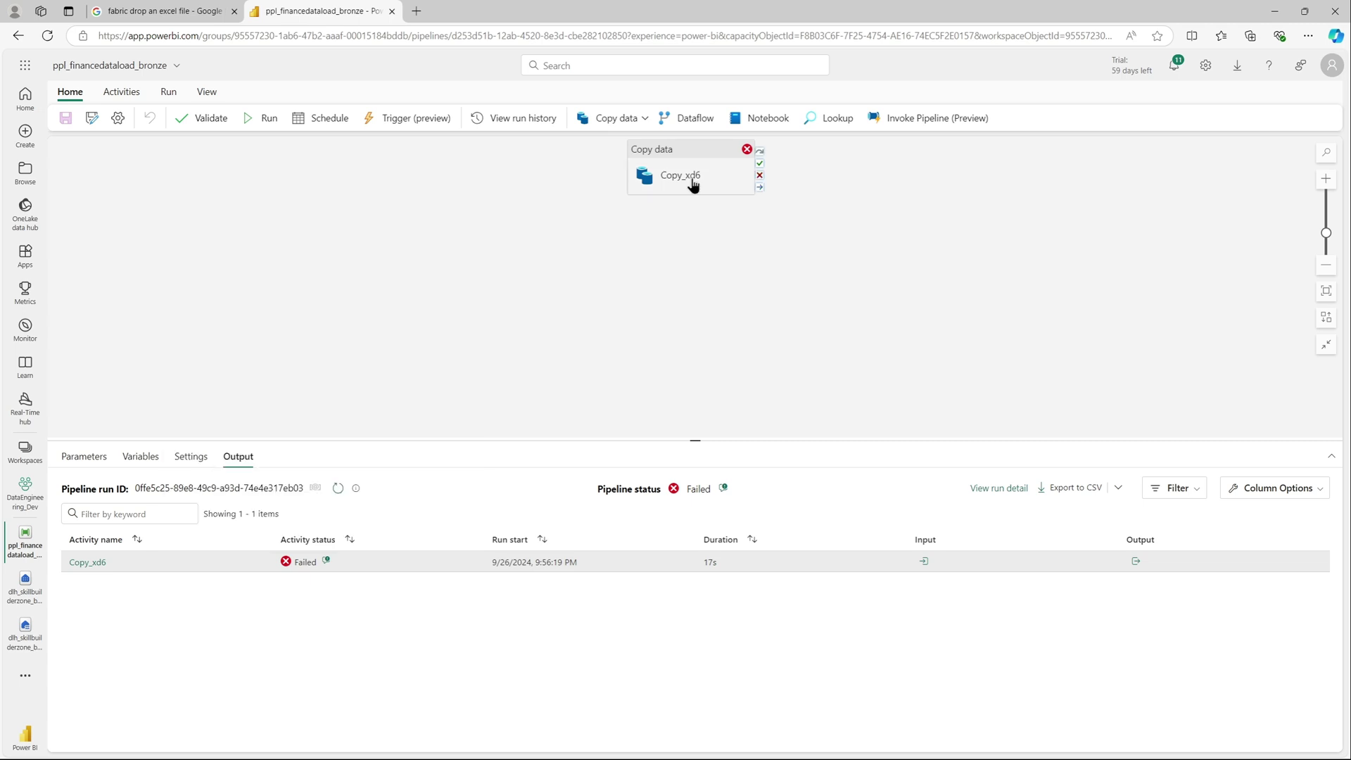
Step: In Copy_xd6's mapping, rename destinations to Discount_Band, Units_Sold and Manufacturing_Price
{"action": "left_click", "coordinate": [691, 183]}
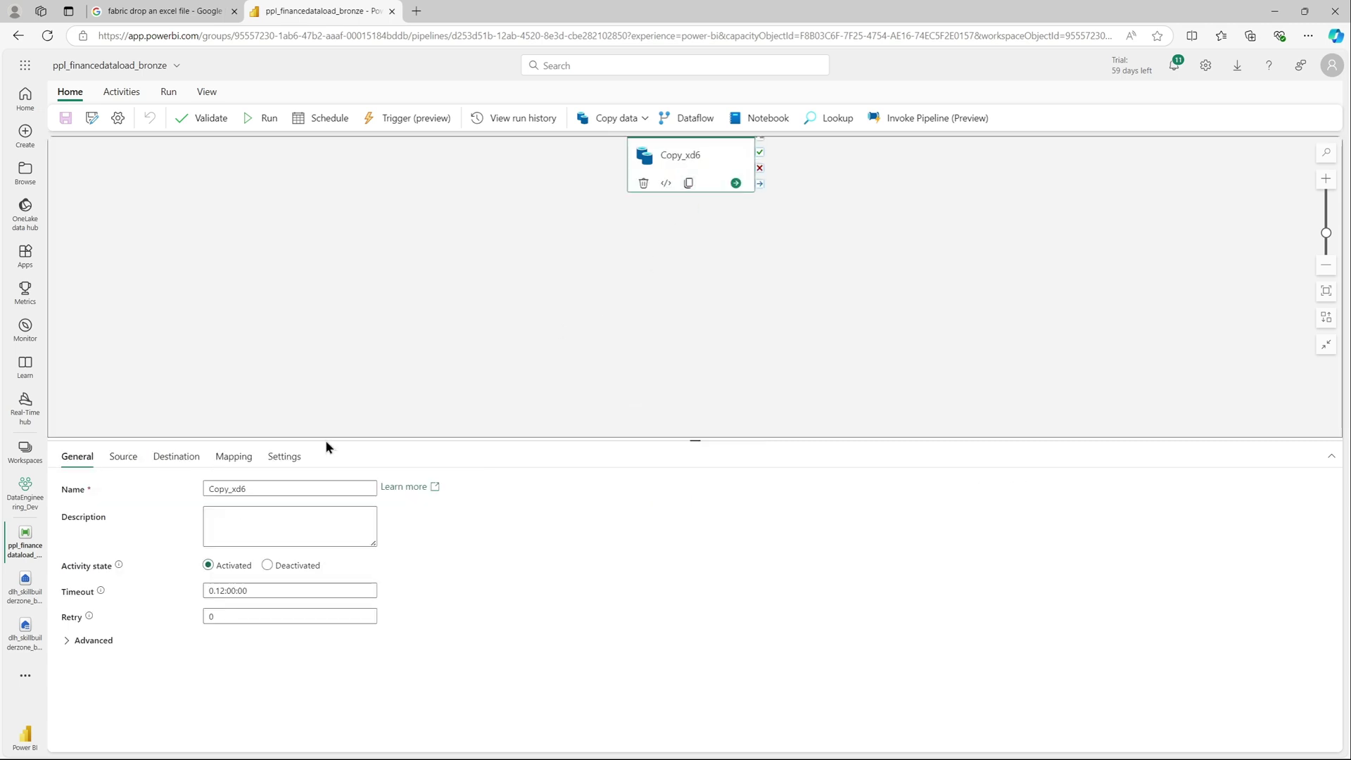
{"action": "left_click", "coordinate": [236, 458]}
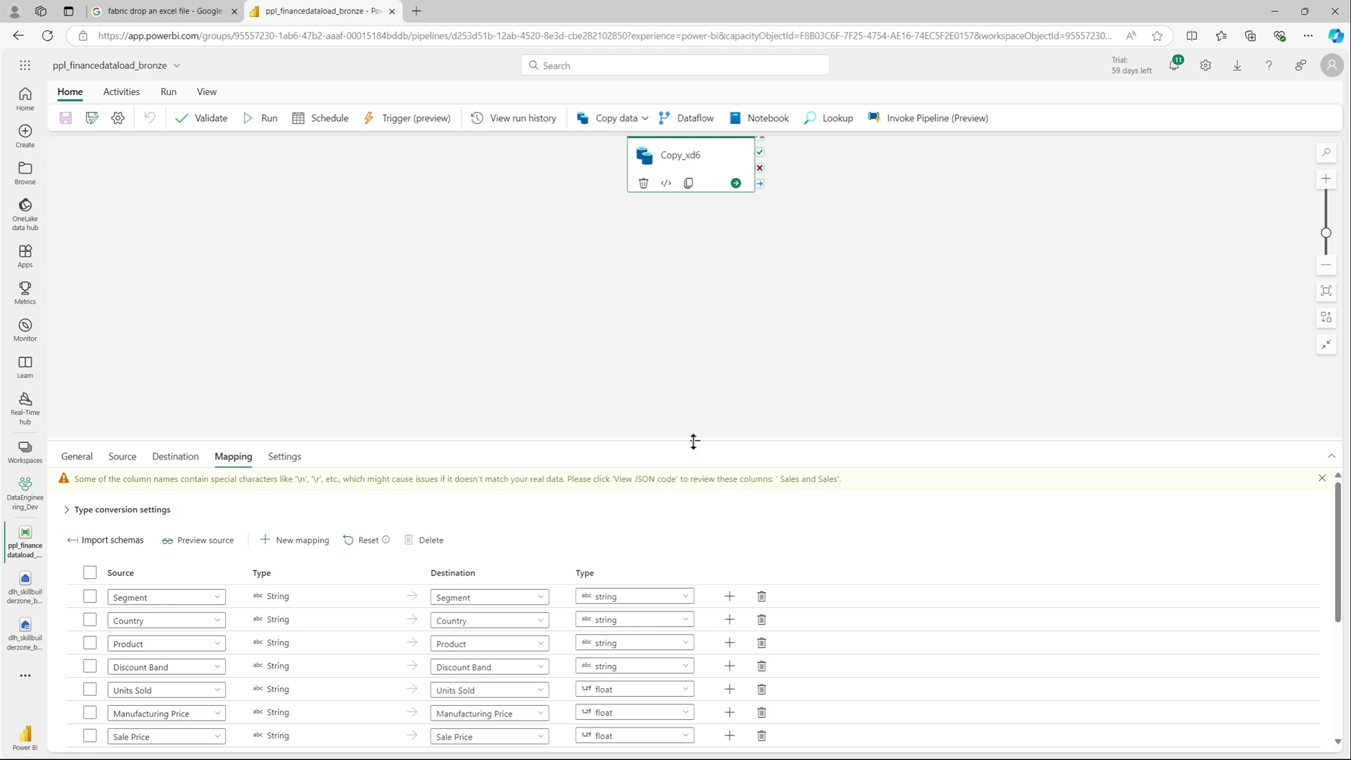
{"action": "left_click_drag", "start_coordinate": [694, 441], "coordinate": [697, 232]}
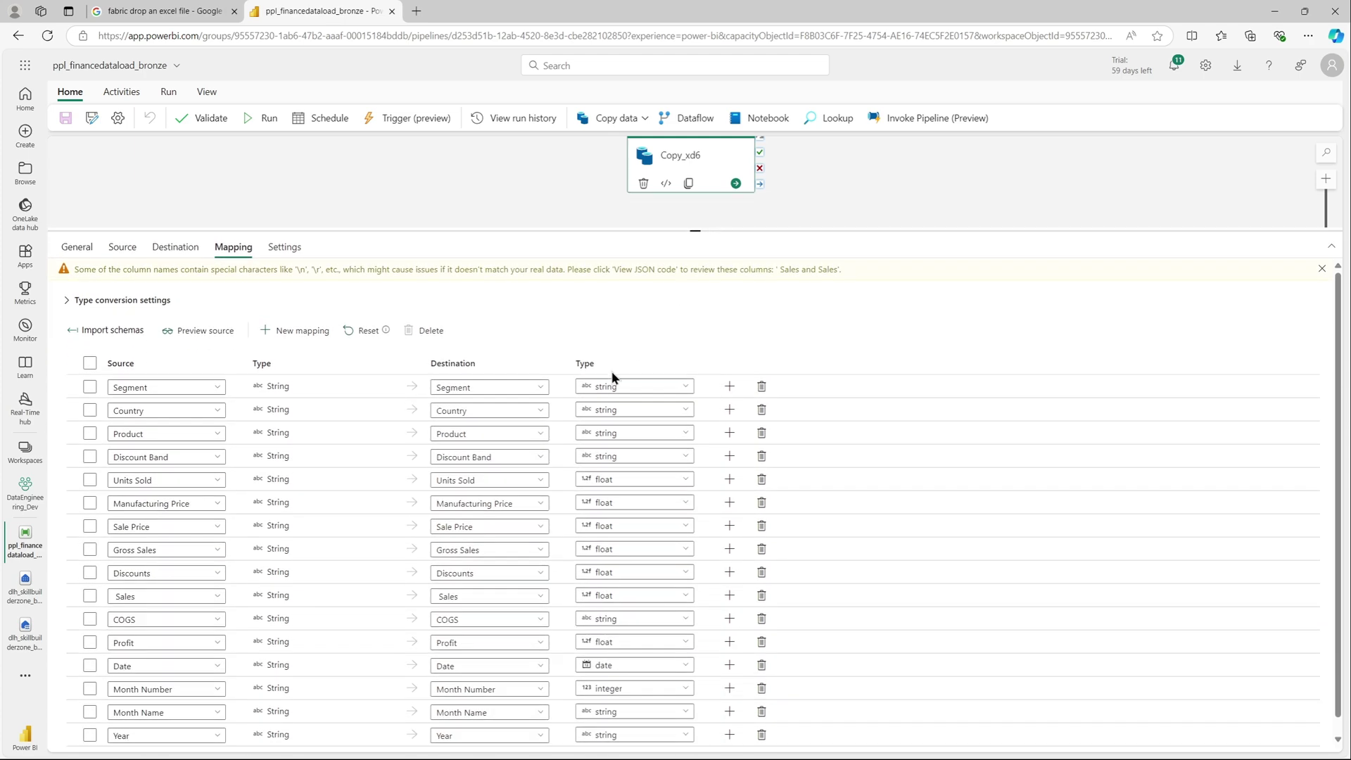
{"action": "left_click", "coordinate": [471, 457]}
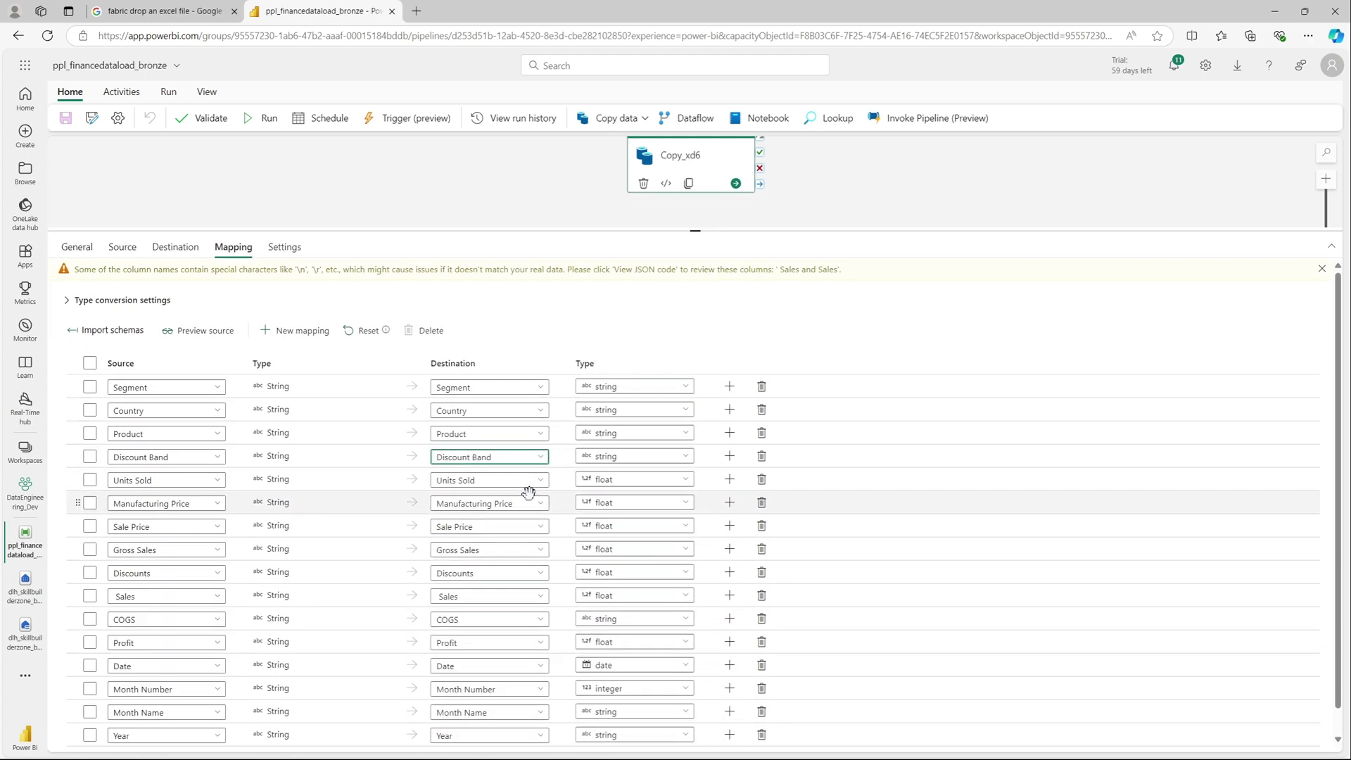
{"action": "key", "text": "Delete"}
{"action": "type", "text": "_"}
{"action": "left_click", "coordinate": [463, 480]}
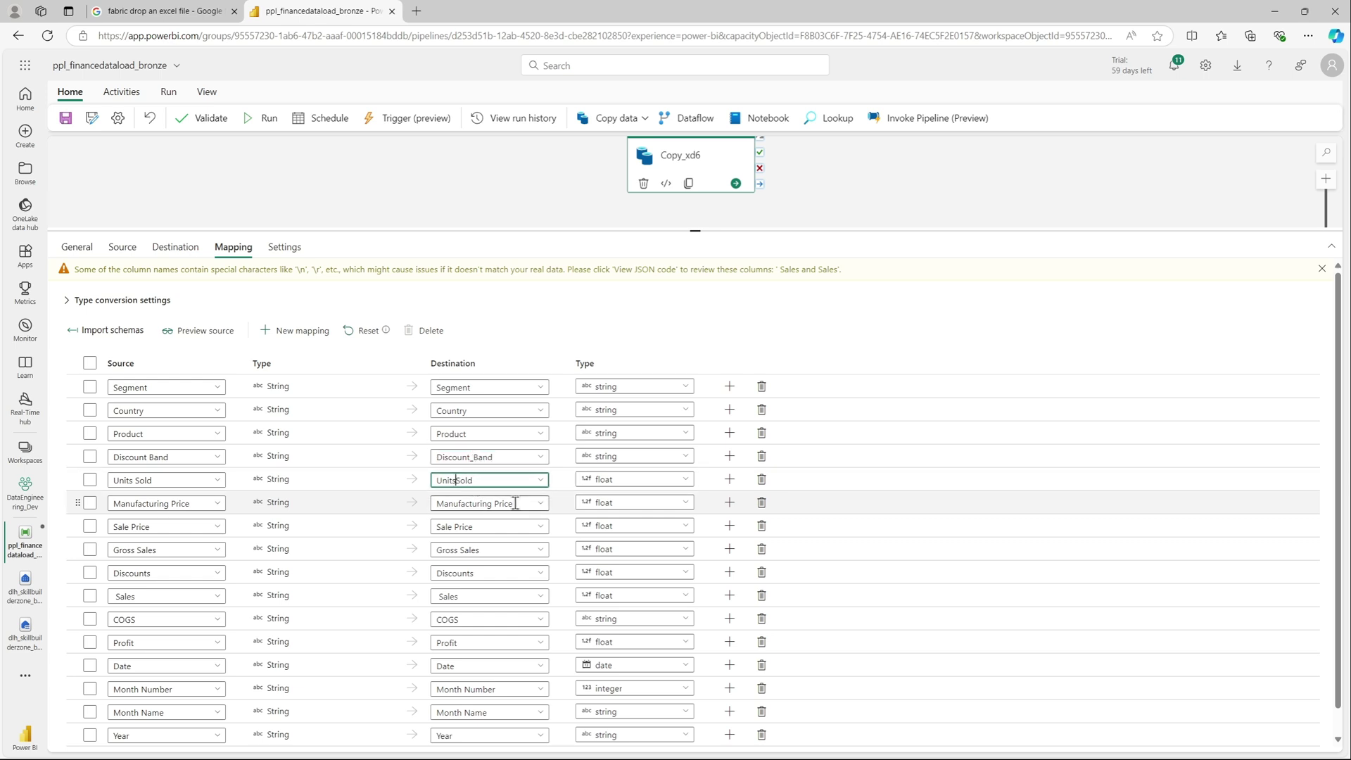
{"action": "type", "text": "_"}
{"action": "left_click", "coordinate": [494, 503]}
{"action": "key", "text": "BackSpace"}
{"action": "type", "text": "_"}
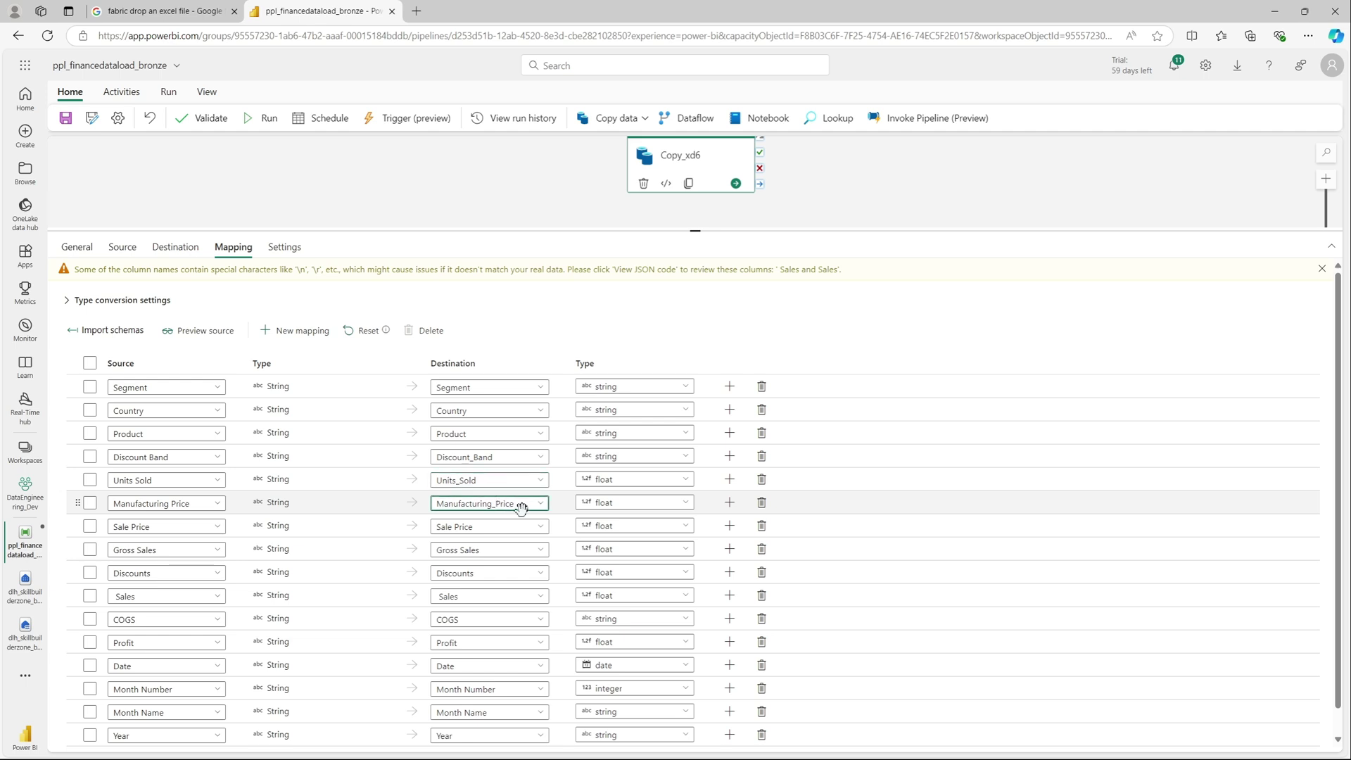
{"action": "type", "text": "_"}
Step: Rename Gross_Sales, Sales, Month_Number and Month_Name destinations, then save the pipeline
{"action": "left_click", "coordinate": [496, 550]}
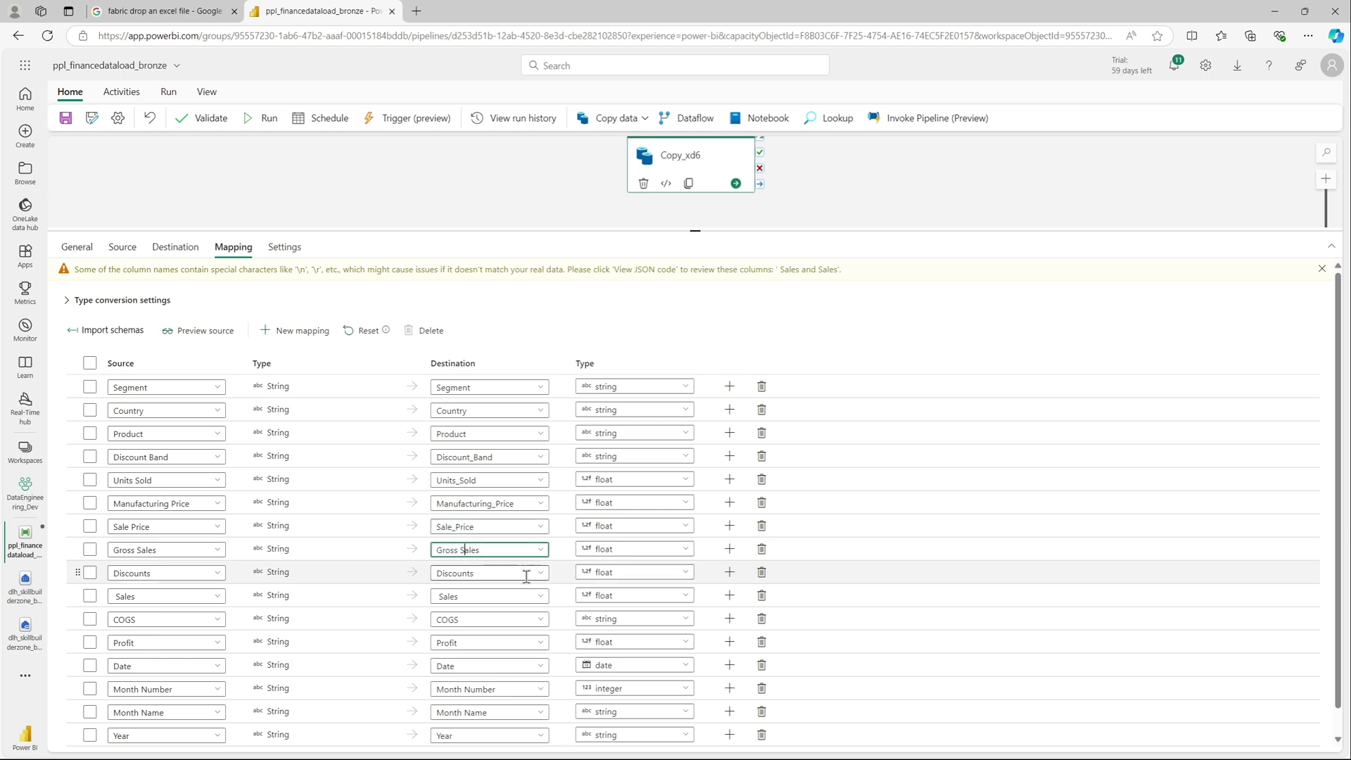
{"action": "key", "text": "BackSpace"}
{"action": "type", "text": "_"}
{"action": "left_click", "coordinate": [440, 596]}
{"action": "key", "text": "BackSpace"}
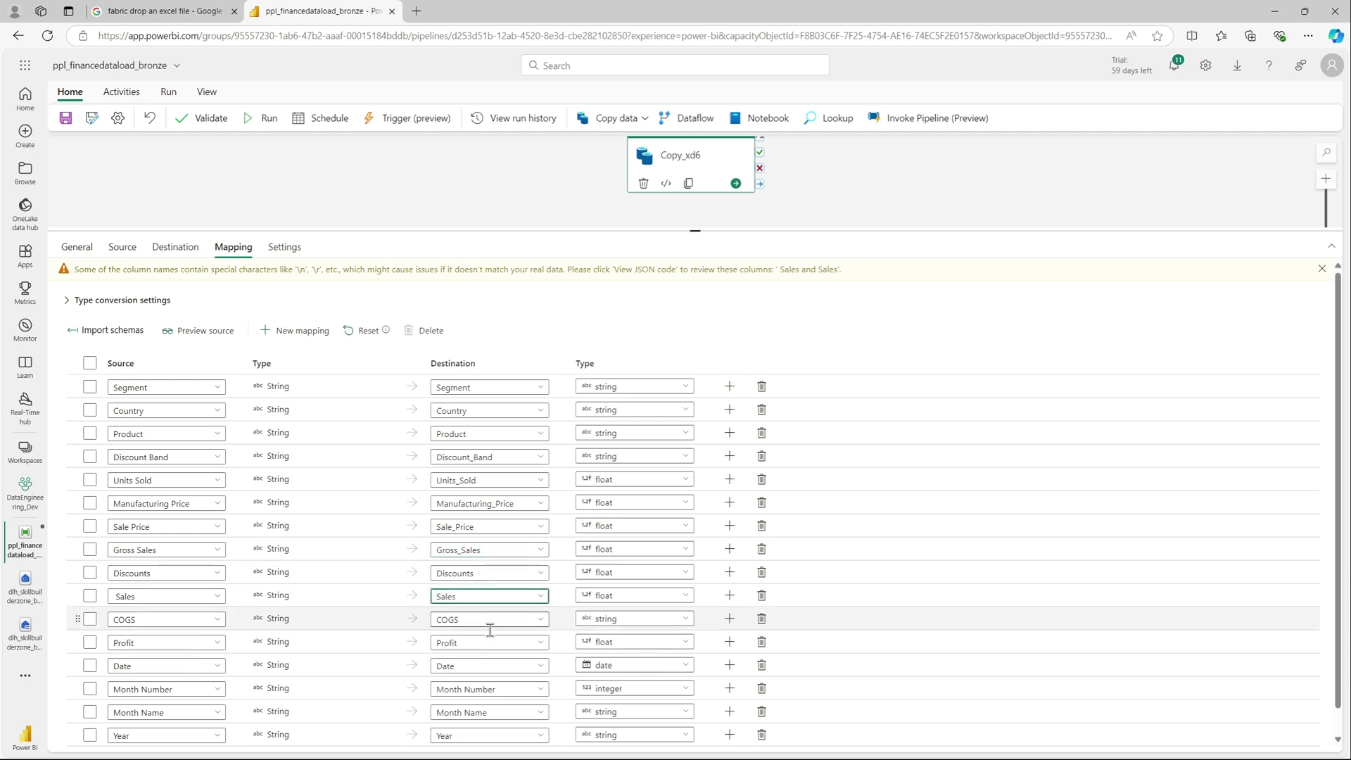
{"action": "left_click", "coordinate": [465, 687]}
{"action": "key", "text": "BackSpace"}
{"action": "type", "text": "_"}
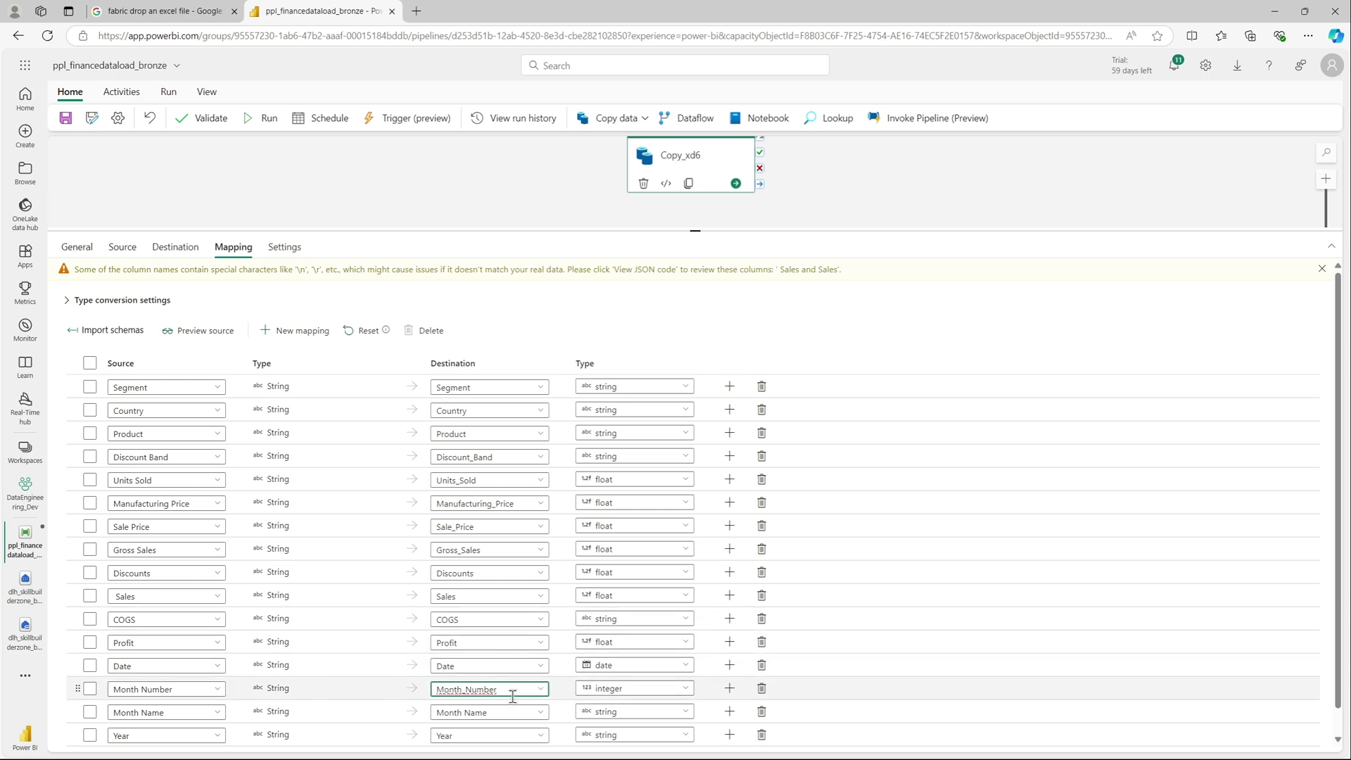
{"action": "left_click", "coordinate": [466, 713]}
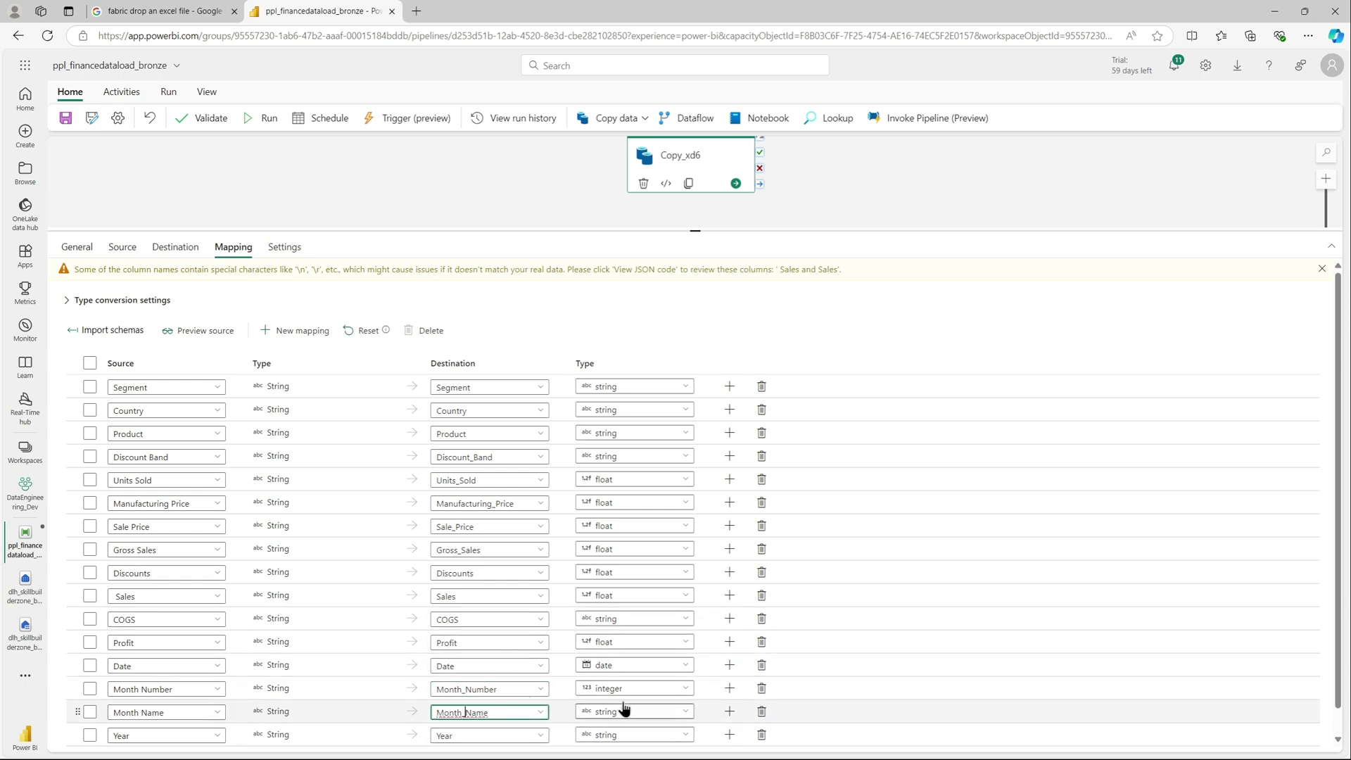
{"action": "scroll", "coordinate": [796, 627], "scroll_direction": "down", "scroll_amount": 1}
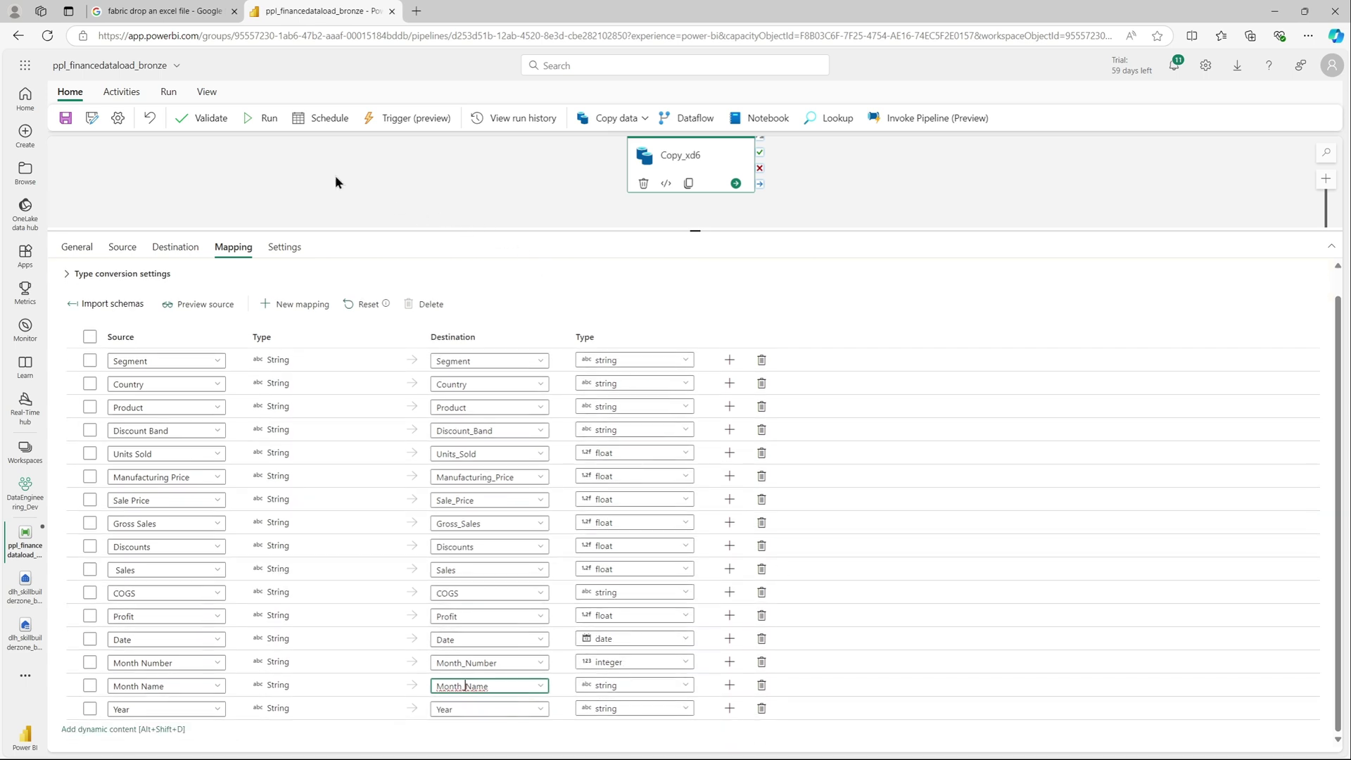
{"action": "left_click", "coordinate": [68, 118]}
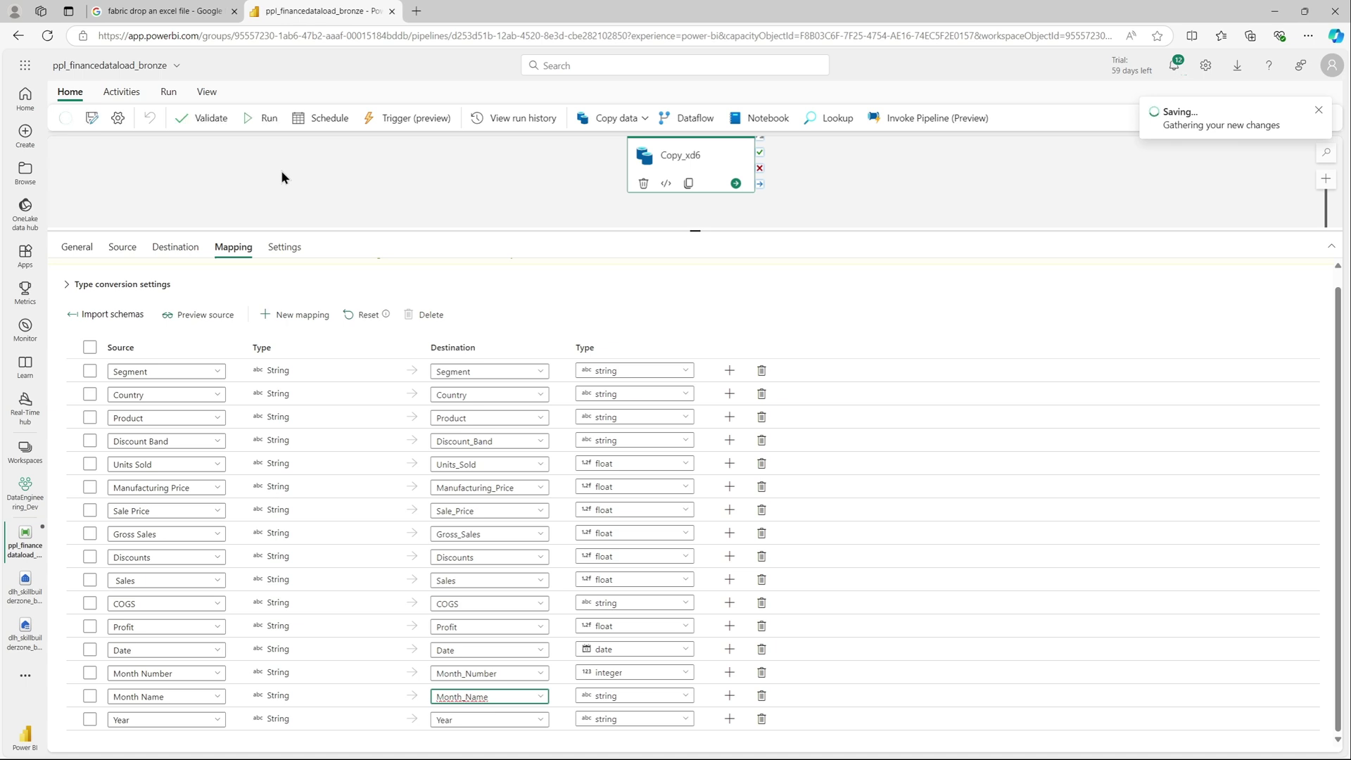
Step: Rerun the pipeline and confirm Copy_xd6 wrote 700 rows (25.119 KB), then close details
{"action": "left_click", "coordinate": [252, 120]}
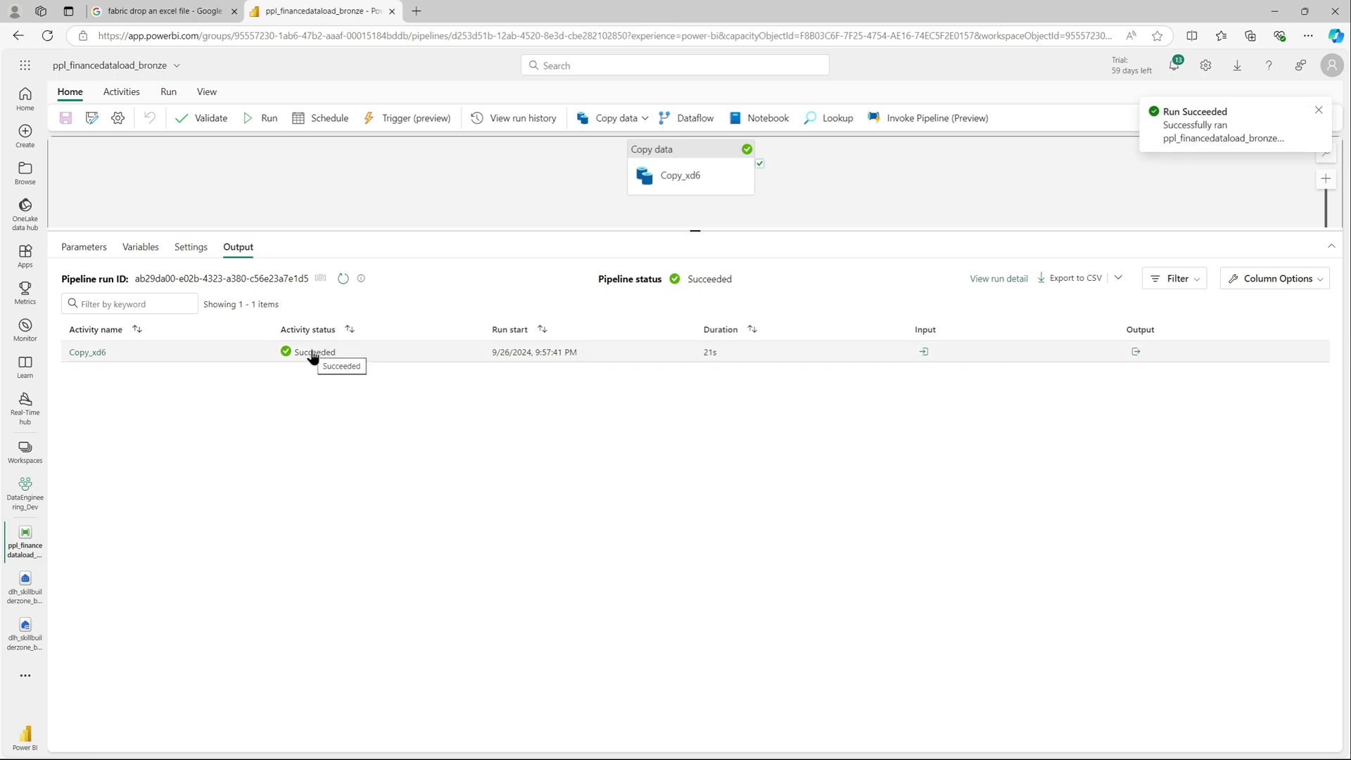
{"action": "left_click", "coordinate": [92, 353]}
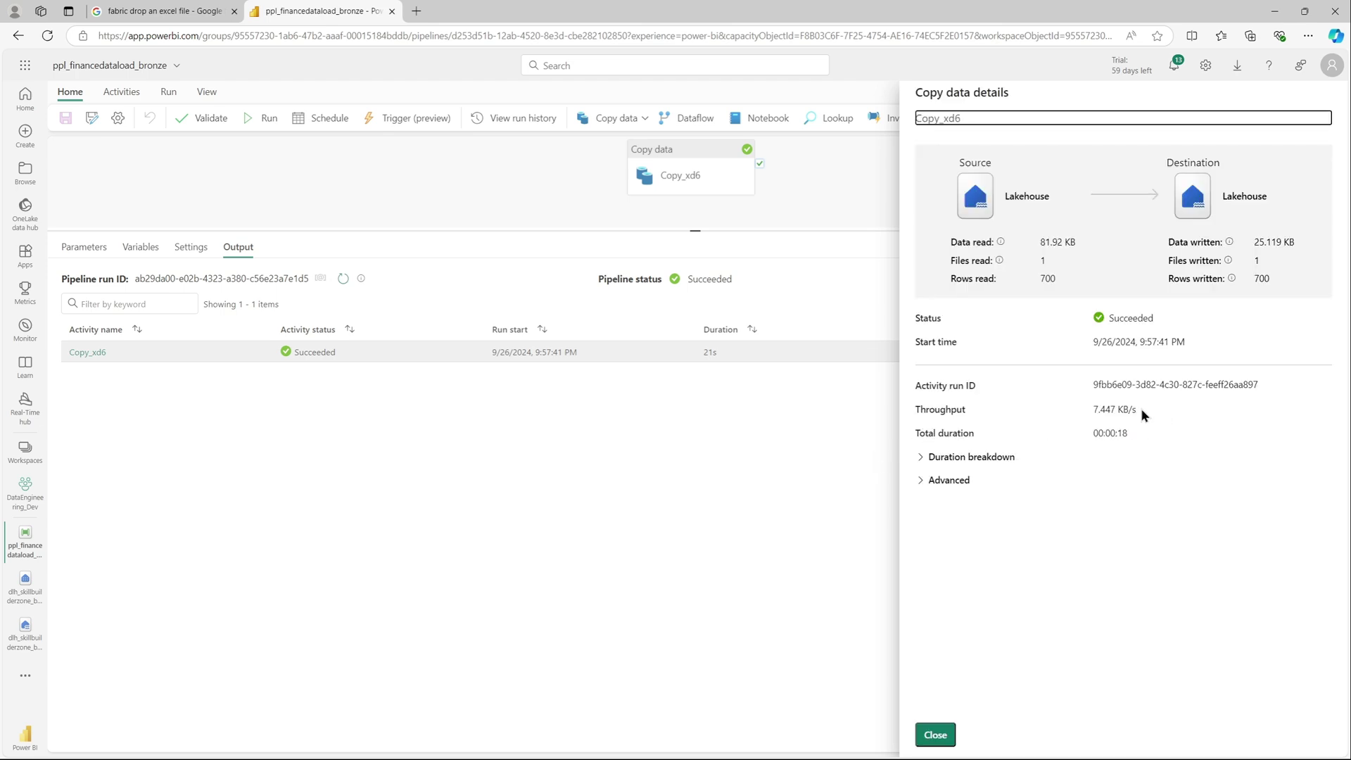
{"action": "left_click_drag", "start_coordinate": [1274, 281], "coordinate": [1169, 242]}
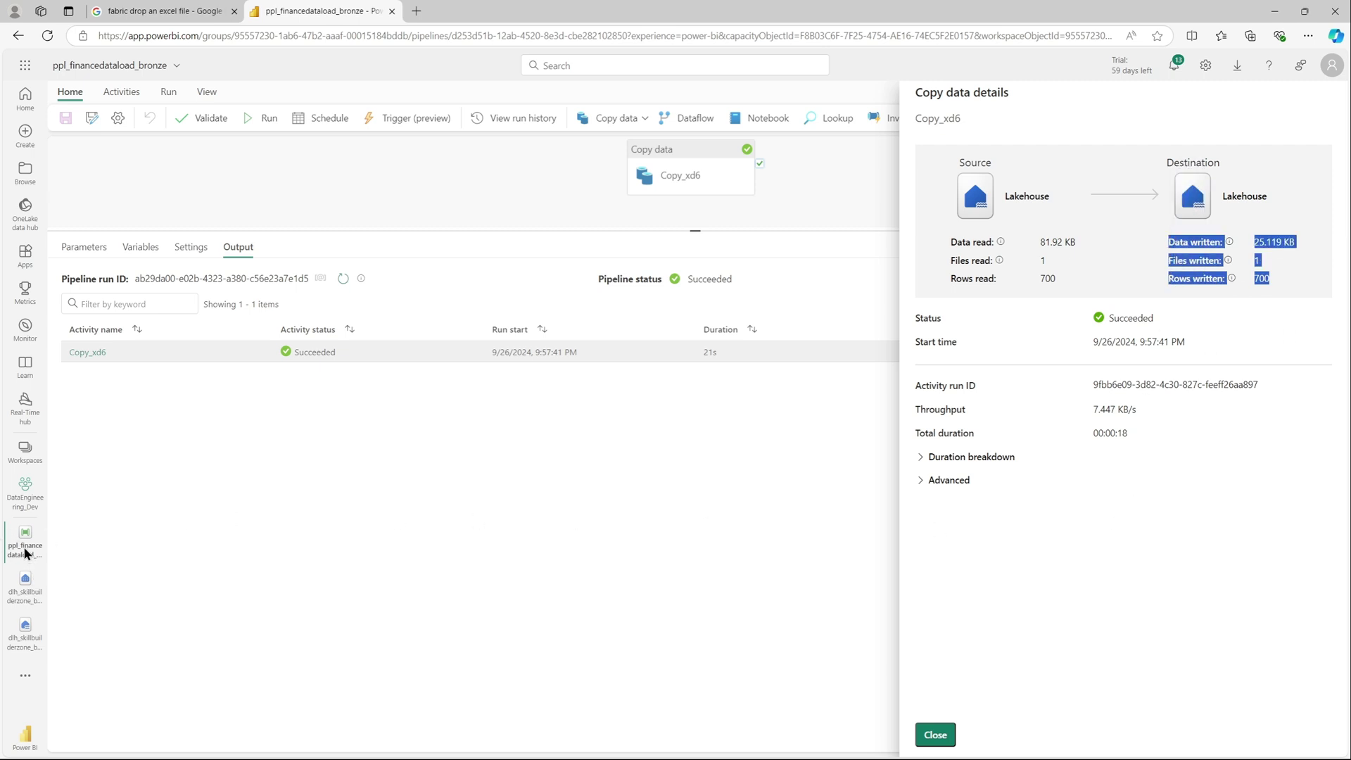
{"action": "left_click", "coordinate": [32, 504]}
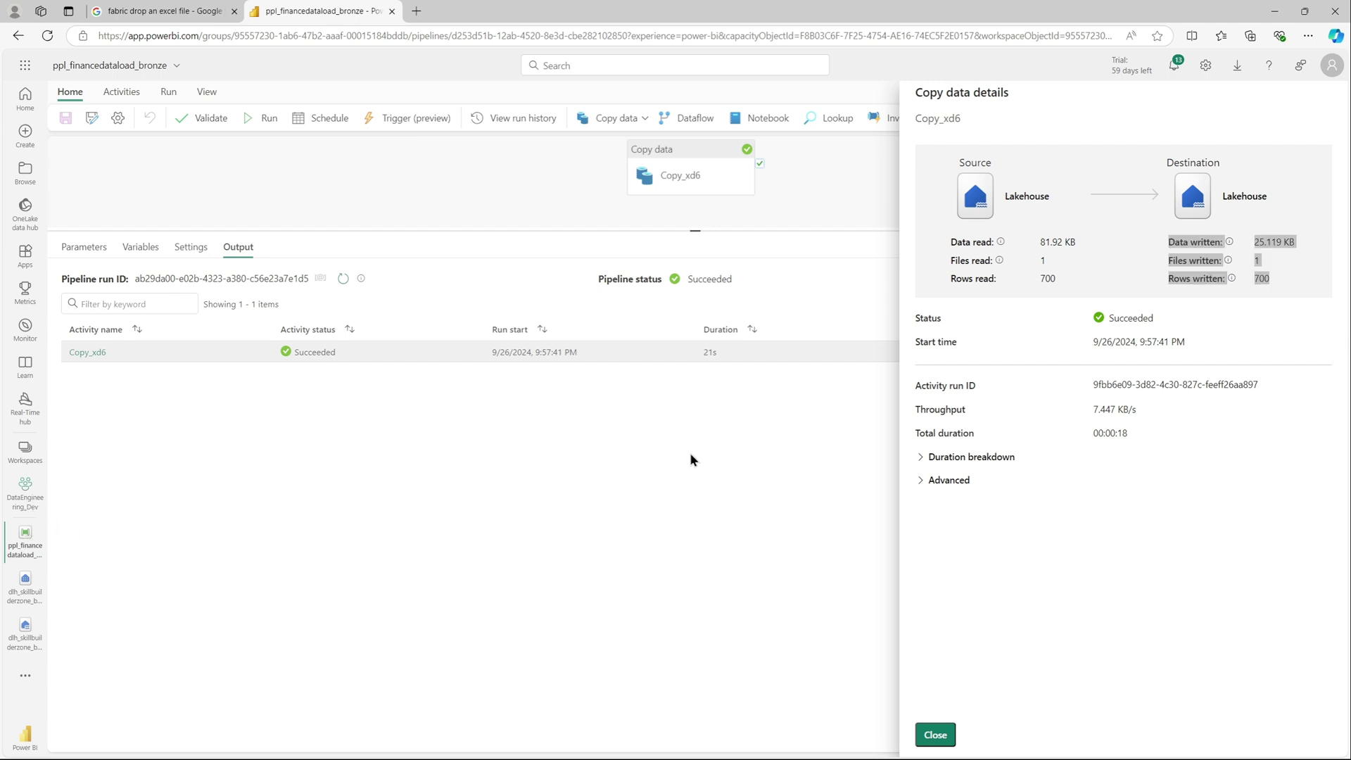
{"action": "left_click", "coordinate": [936, 734]}
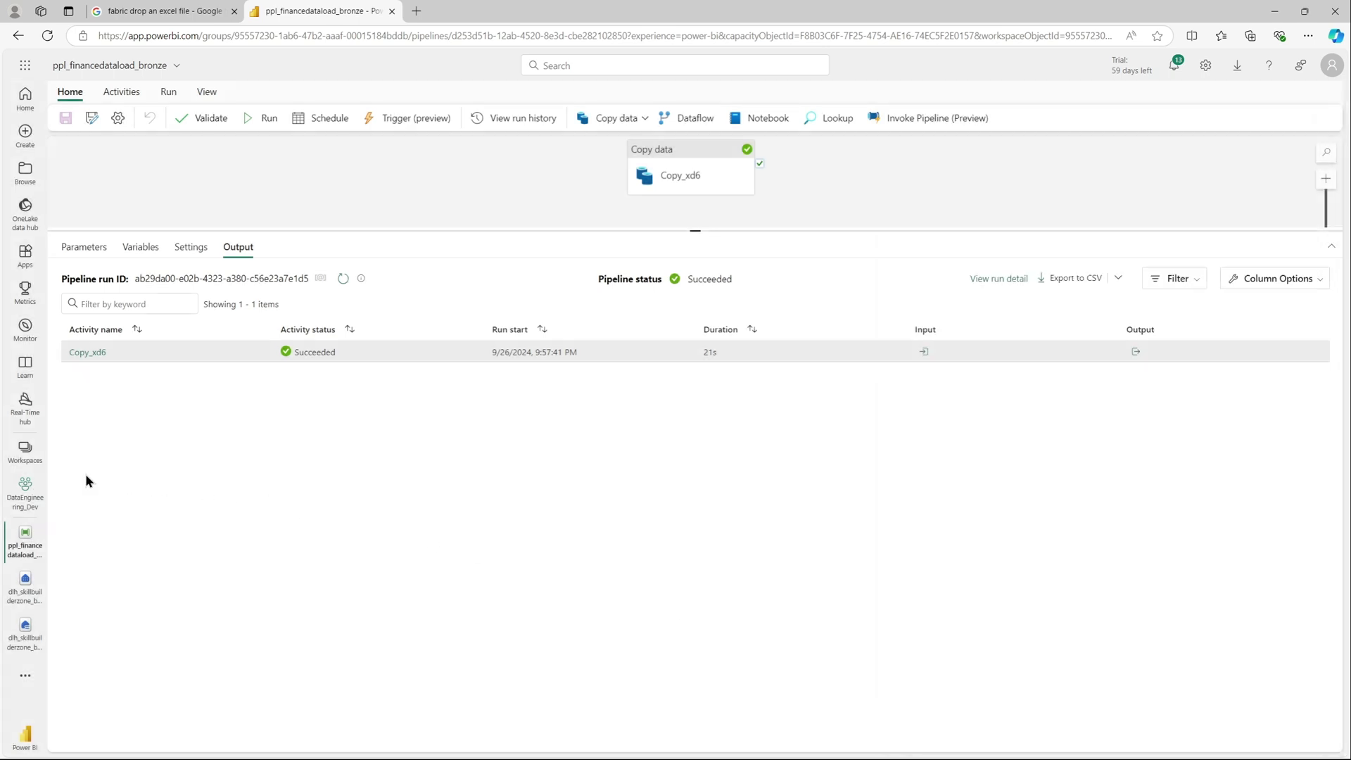
Step: Open dlh_skillbuilderzone_bronze from DataEngineering_Dev's Bronze folder and toggle its Tables node
{"action": "left_click", "coordinate": [26, 454]}
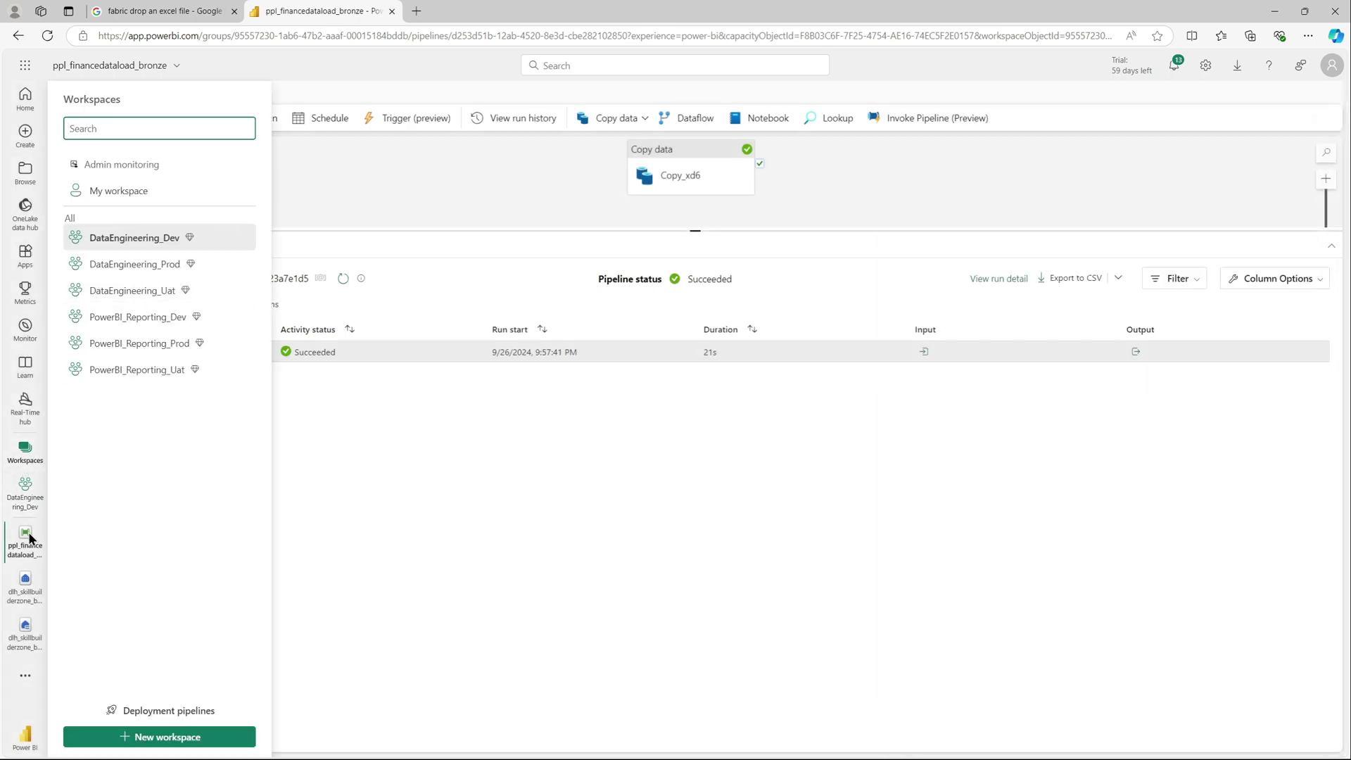
{"action": "left_click", "coordinate": [140, 238]}
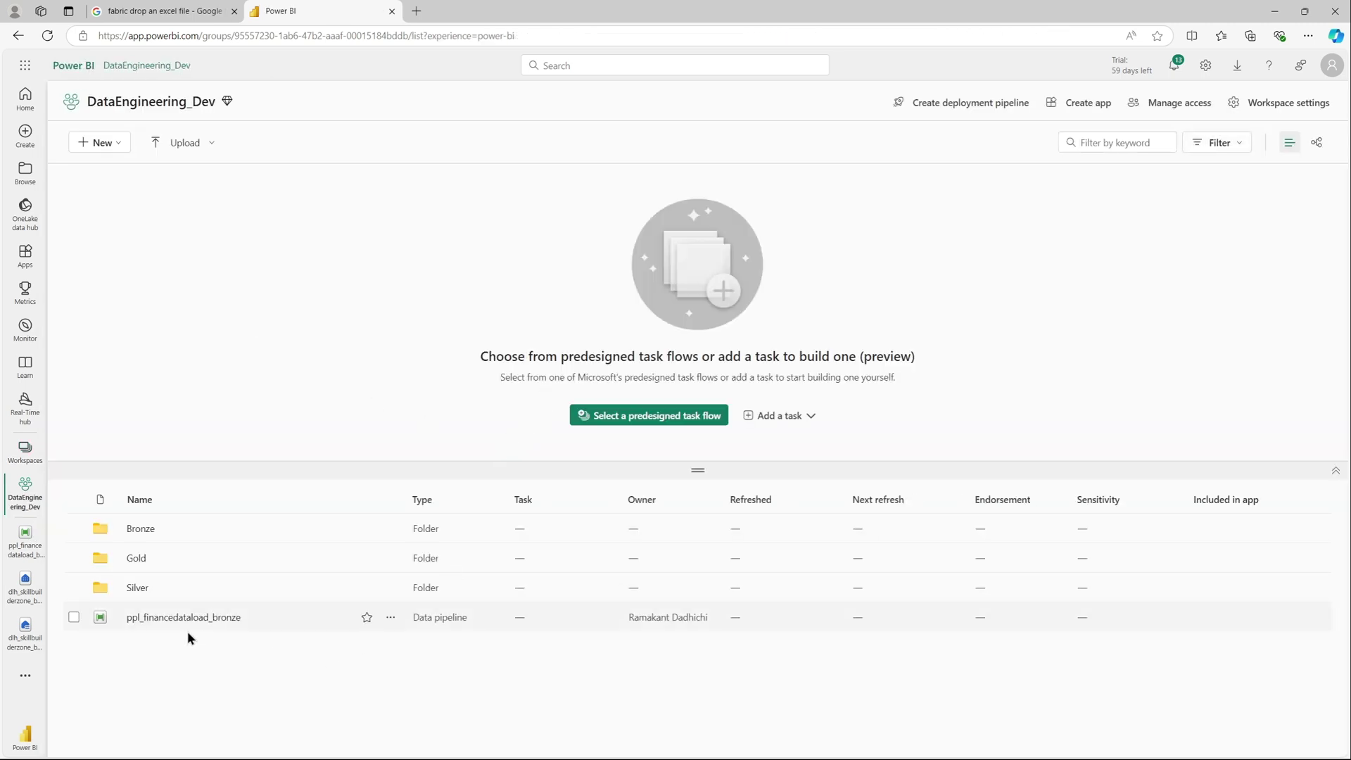
{"action": "left_click", "coordinate": [140, 529]}
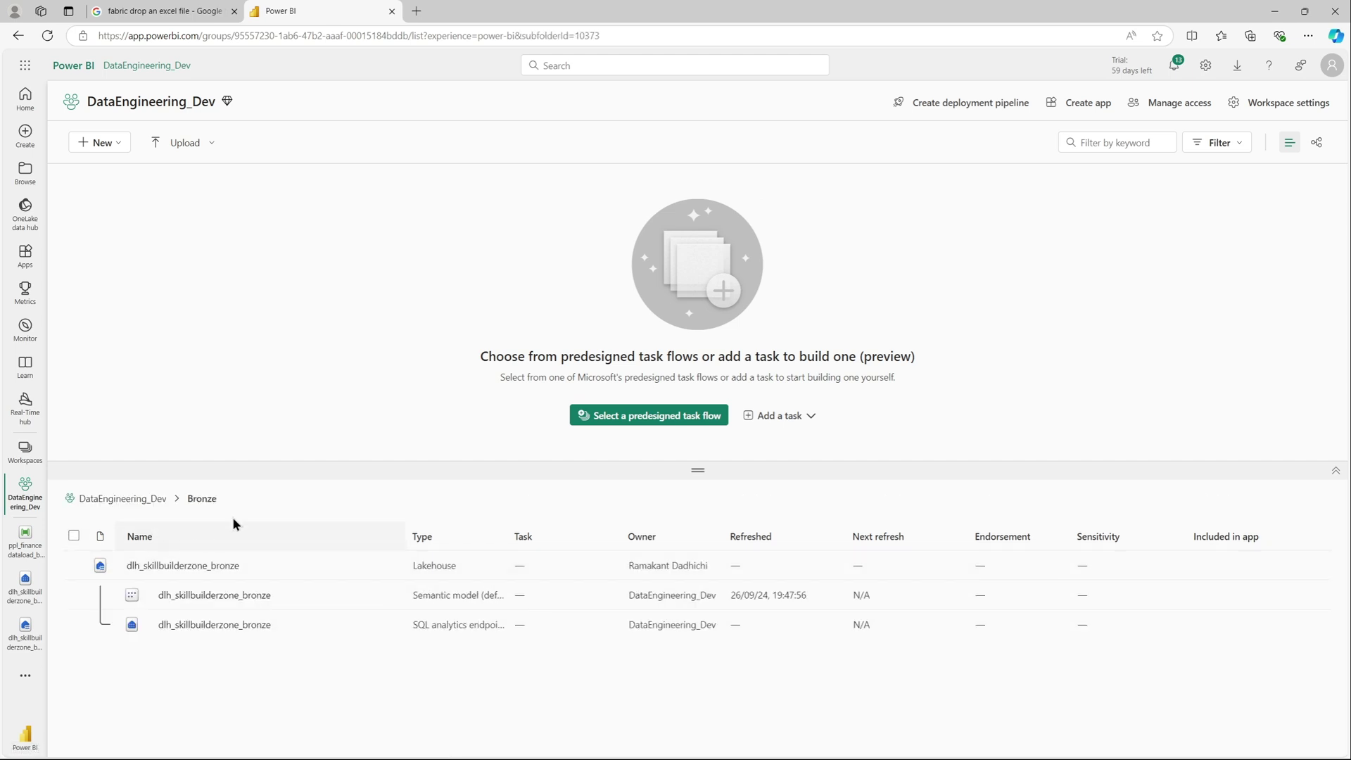
{"action": "left_click", "coordinate": [226, 566]}
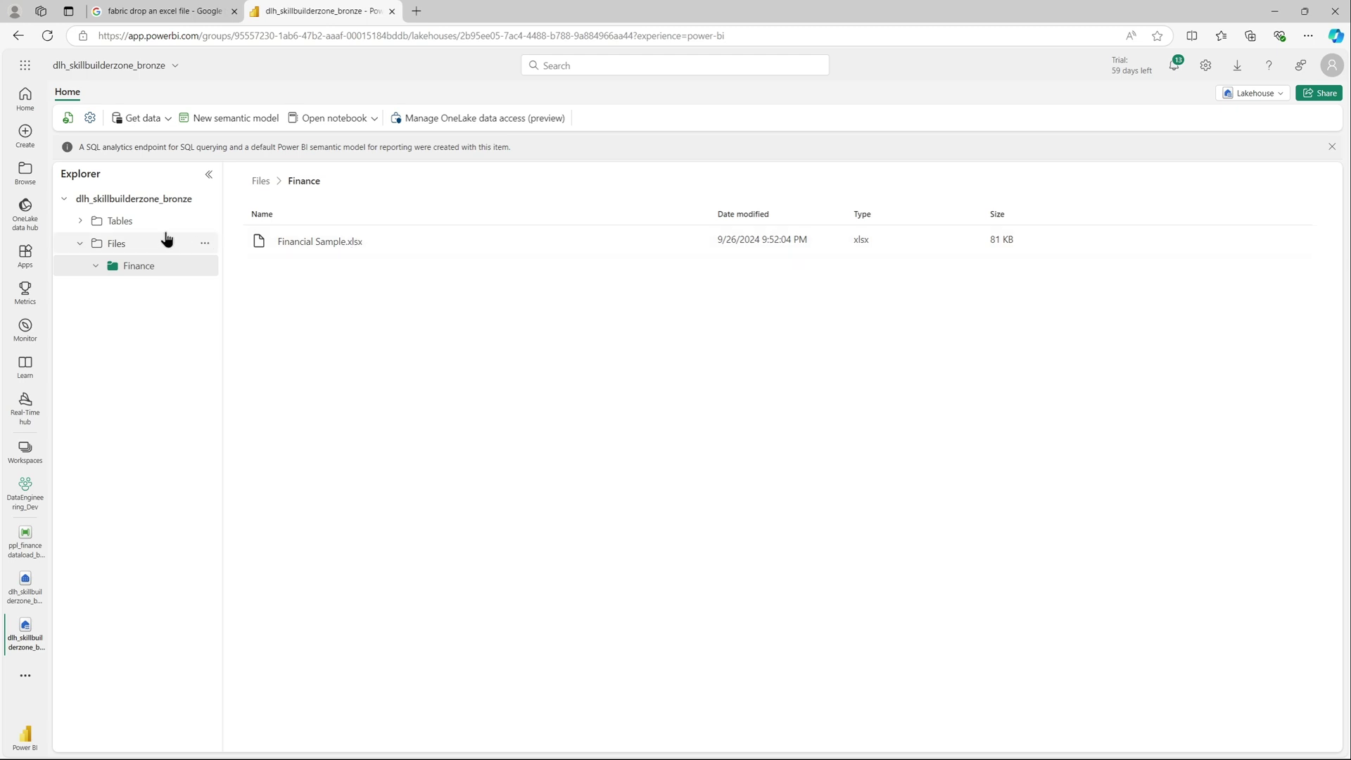
{"action": "left_click", "coordinate": [81, 222]}
{"action": "left_click", "coordinate": [81, 222]}
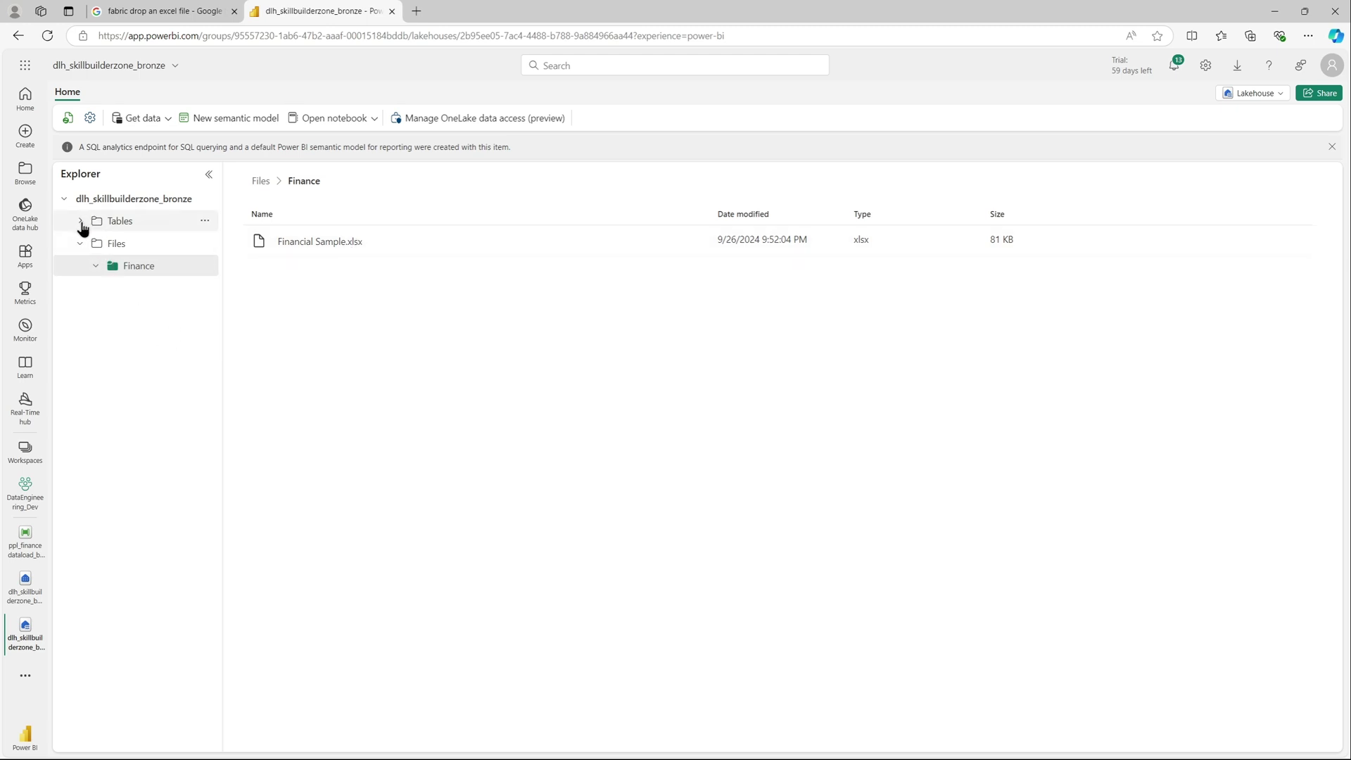
Step: Refresh the lakehouse to show the Financial_data table, then open the Lakehouse/SQL endpoint switcher
{"action": "left_click", "coordinate": [81, 223]}
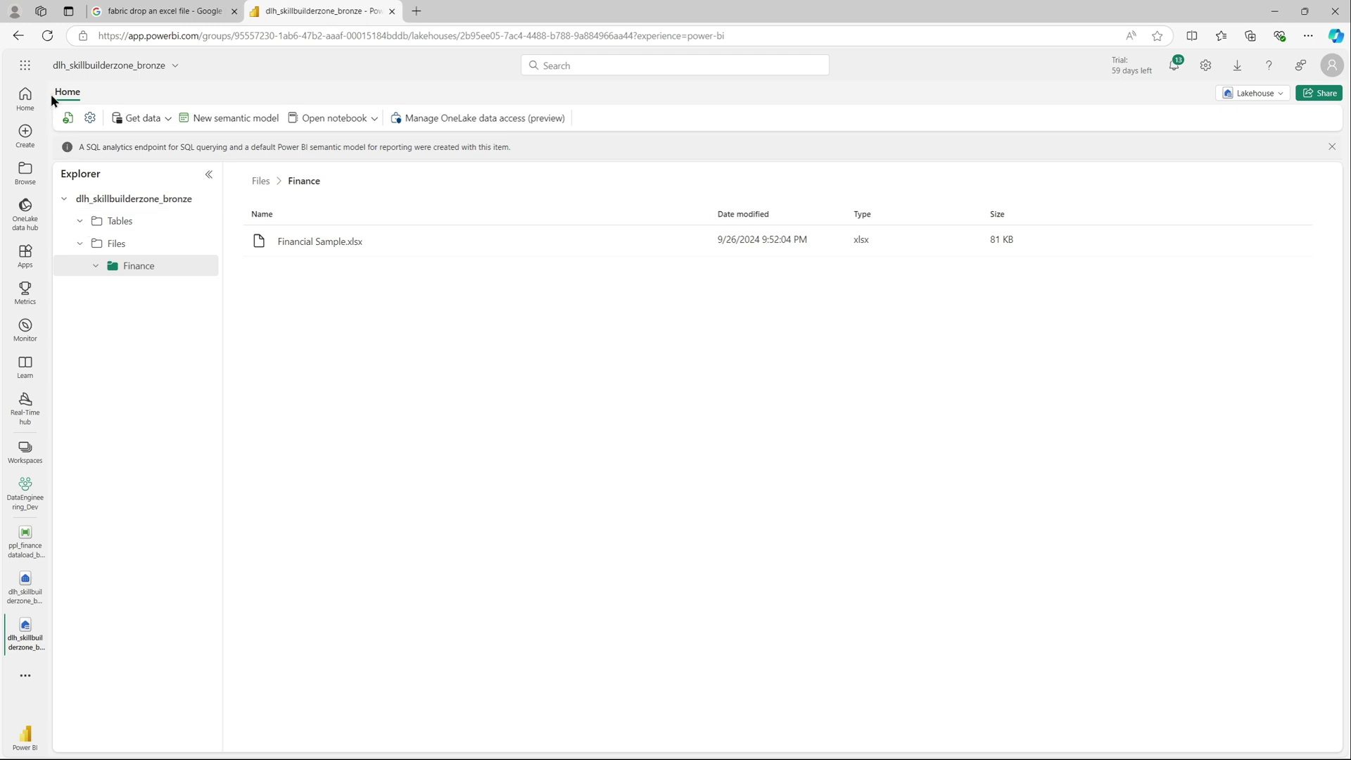
{"action": "left_click", "coordinate": [48, 39]}
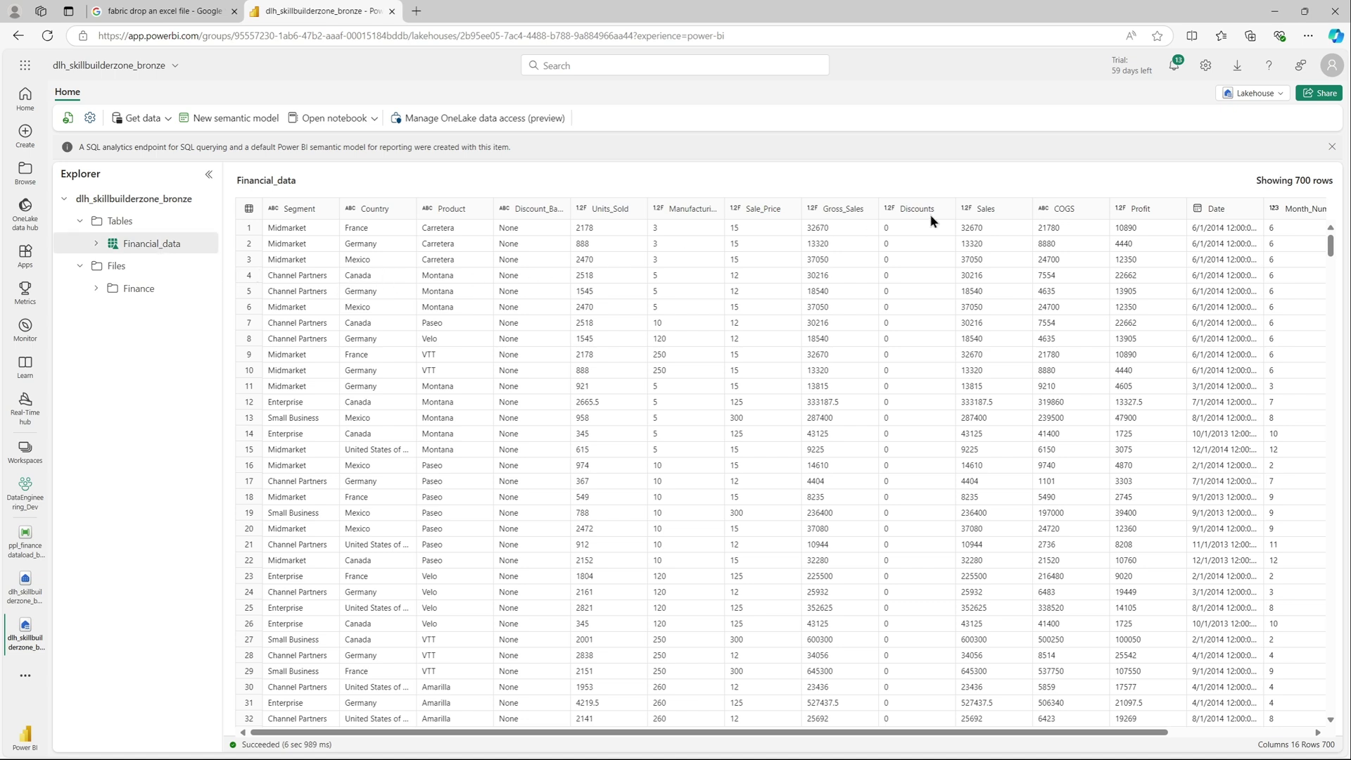
{"action": "left_click", "coordinate": [1279, 95]}
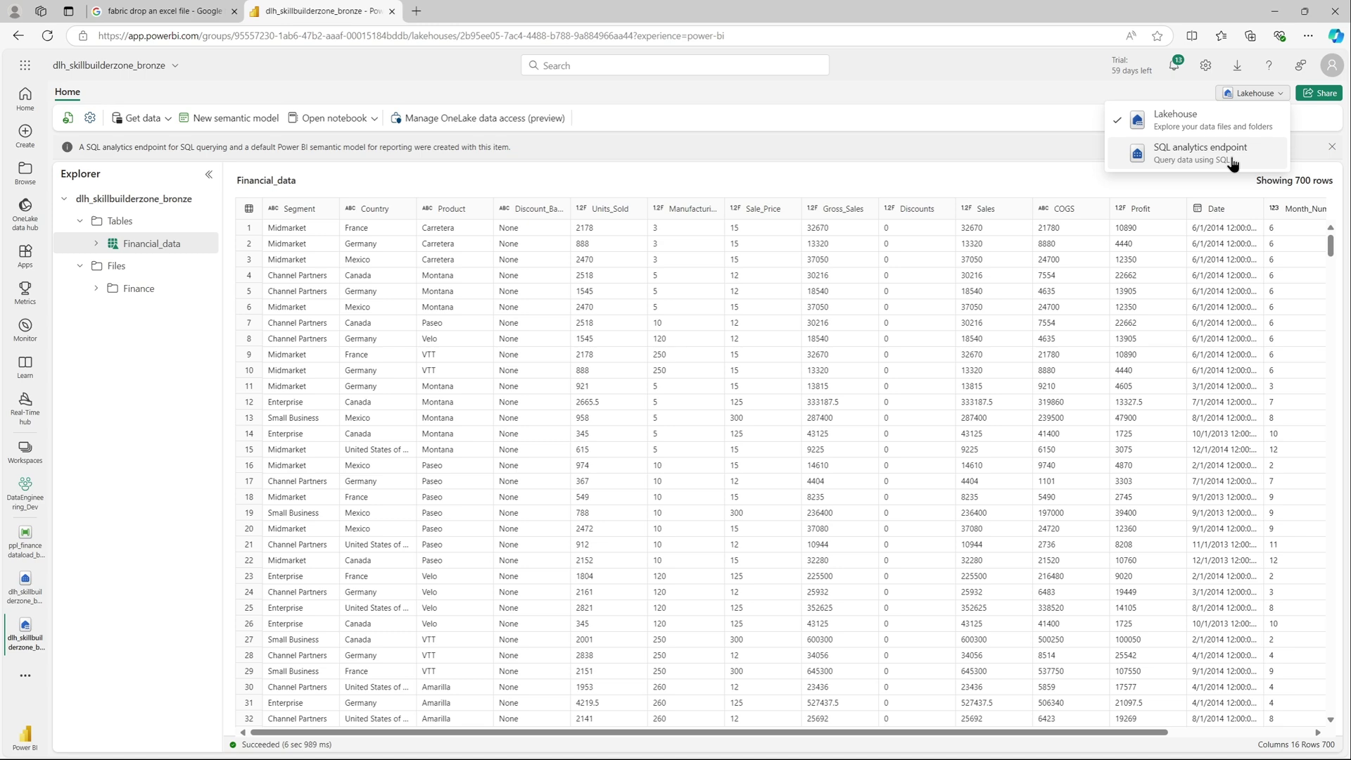
Step: Switch to the SQL analytics endpoint and bring up the Financial_data table's actions menu
{"action": "left_click", "coordinate": [1200, 152]}
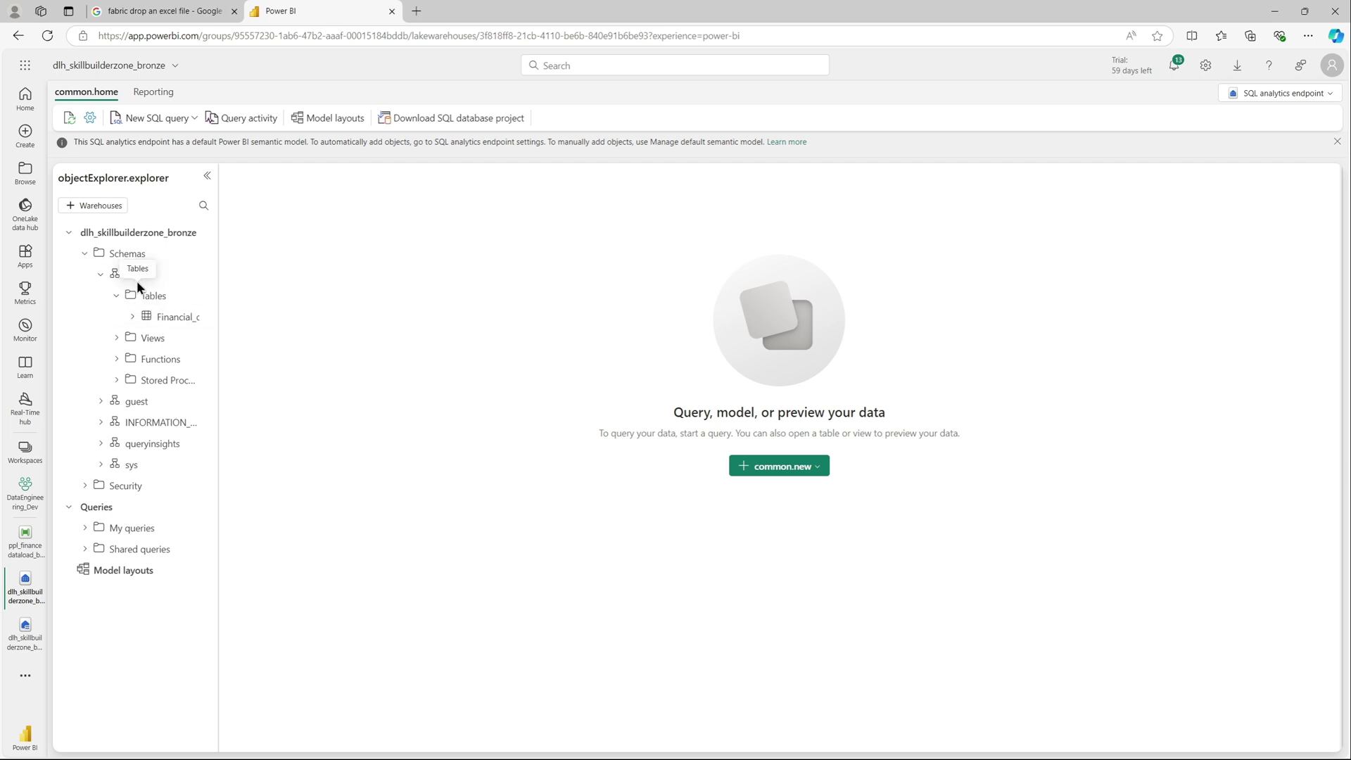
{"action": "left_click", "coordinate": [160, 318]}
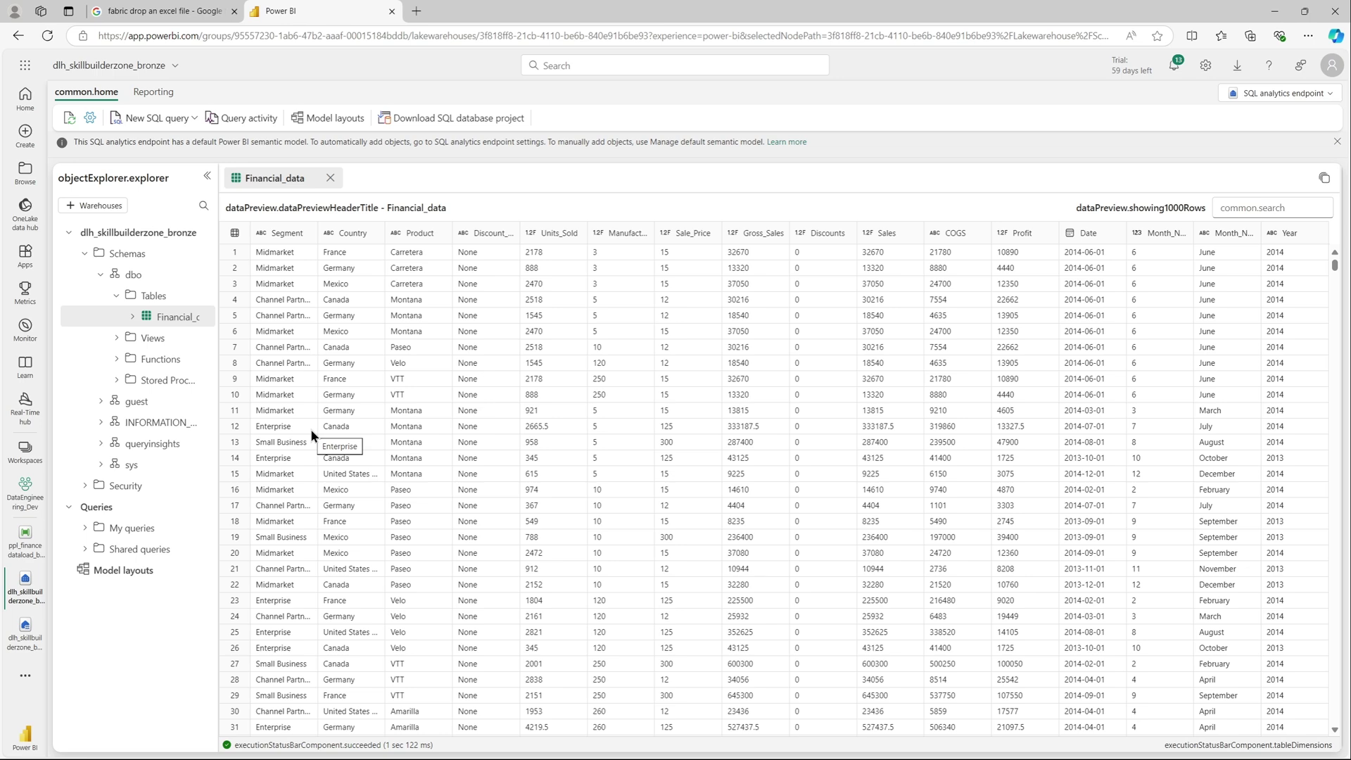
{"action": "left_click", "coordinate": [202, 317]}
Step: Create a top-100 query on Financial_data, add where country = 'Mexico', and run it
{"action": "mouse_move", "coordinate": [250, 339]}
{"action": "left_click", "coordinate": [324, 343]}
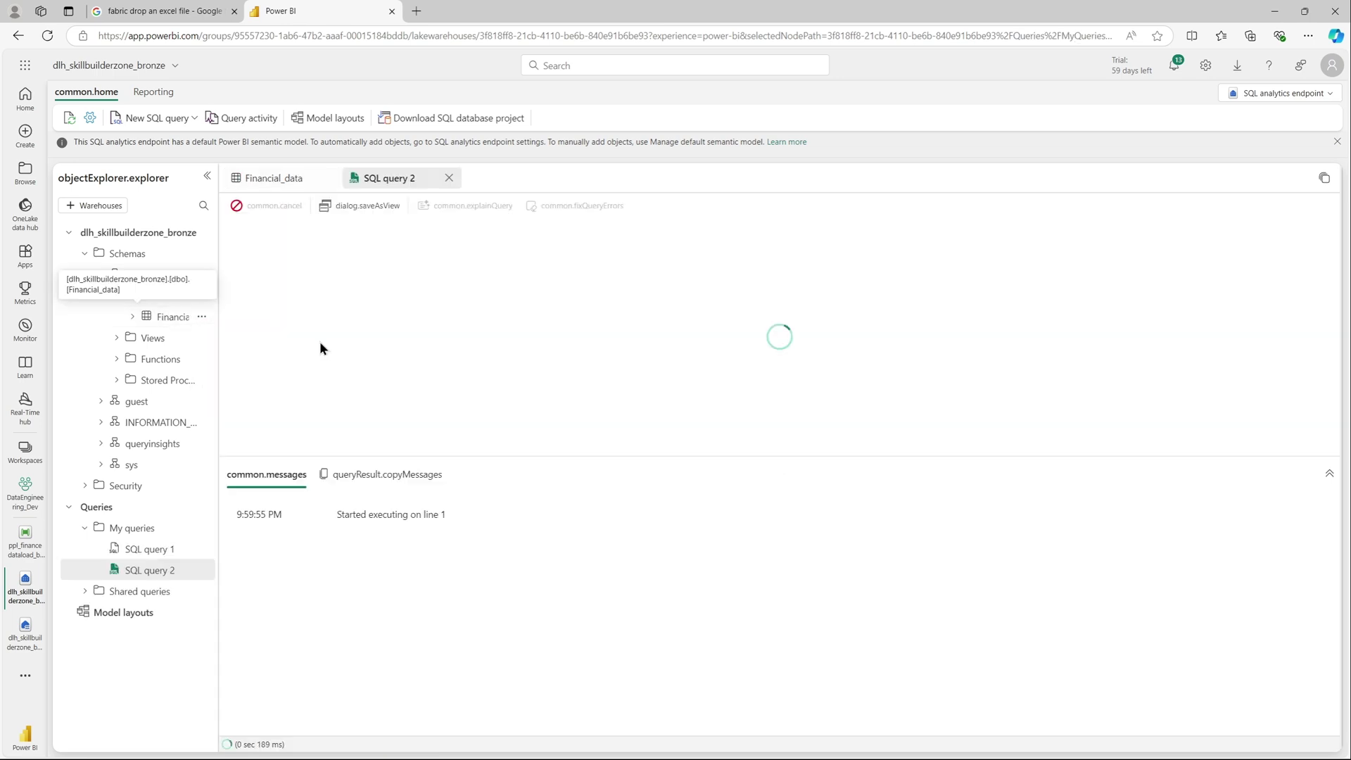
{"action": "left_click", "coordinate": [532, 359]}
{"action": "left_click", "coordinate": [559, 424]}
{"action": "key", "text": "Return"}
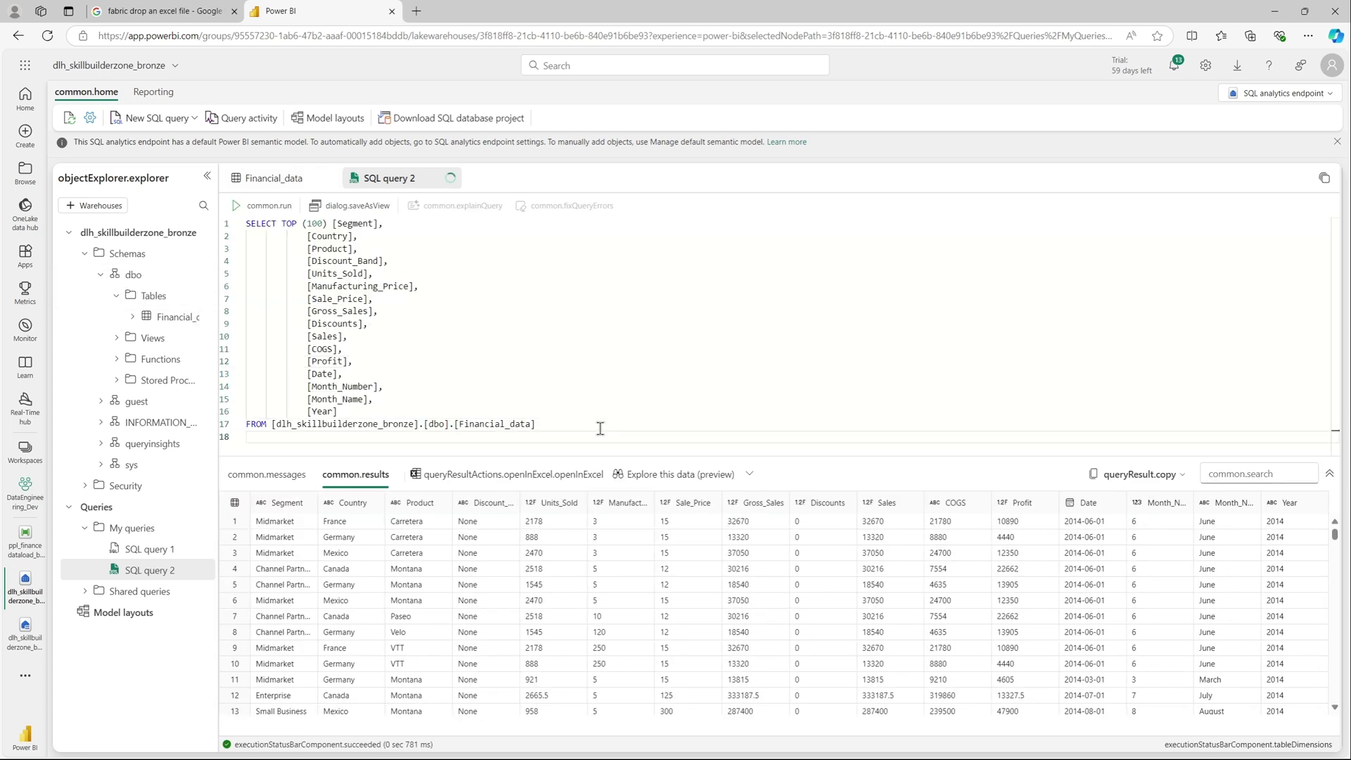
{"action": "type", "text": "where country = 'Mexico'"}
{"action": "left_click", "coordinate": [257, 206]}
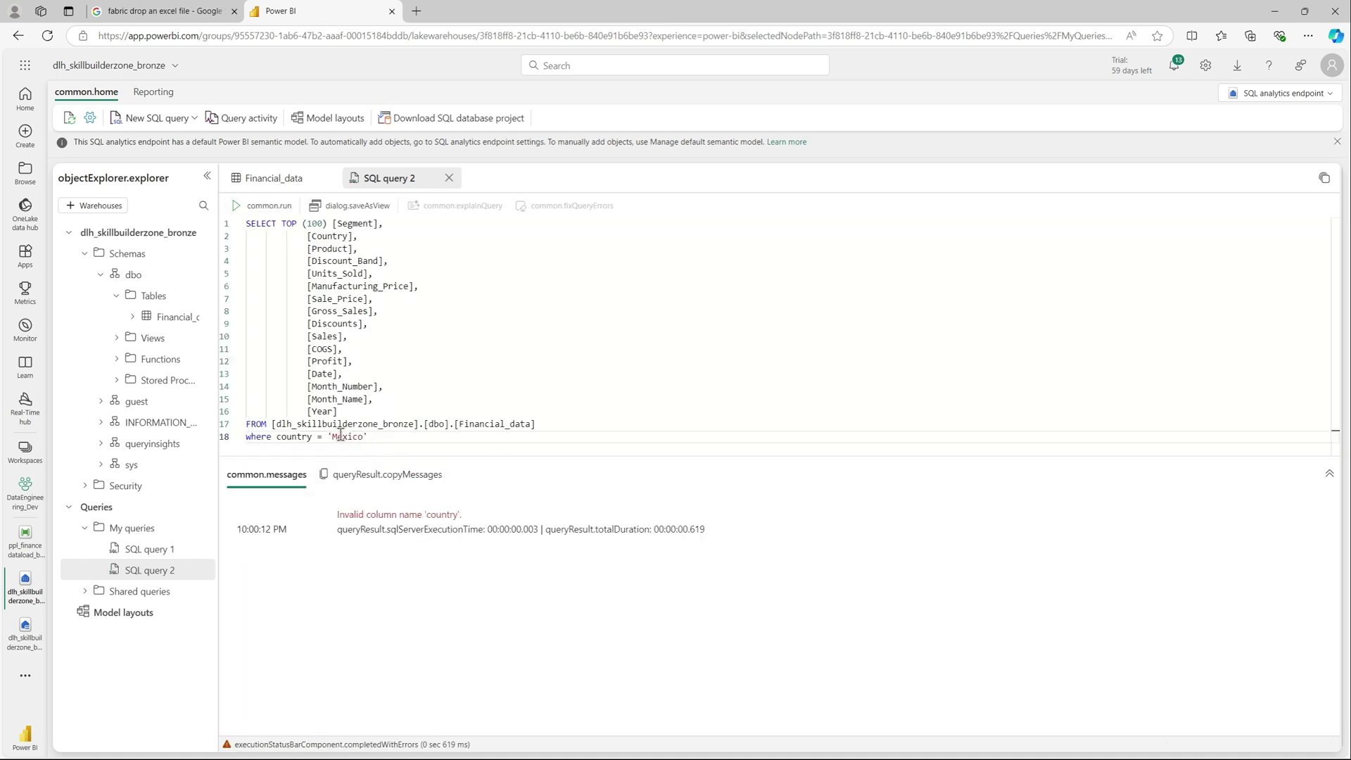
Step: Correct the filter column to 'Country' and rerun the Mexico query
{"action": "left_click_drag", "start_coordinate": [348, 236], "coordinate": [316, 236]}
{"action": "left_click", "coordinate": [513, 273]}
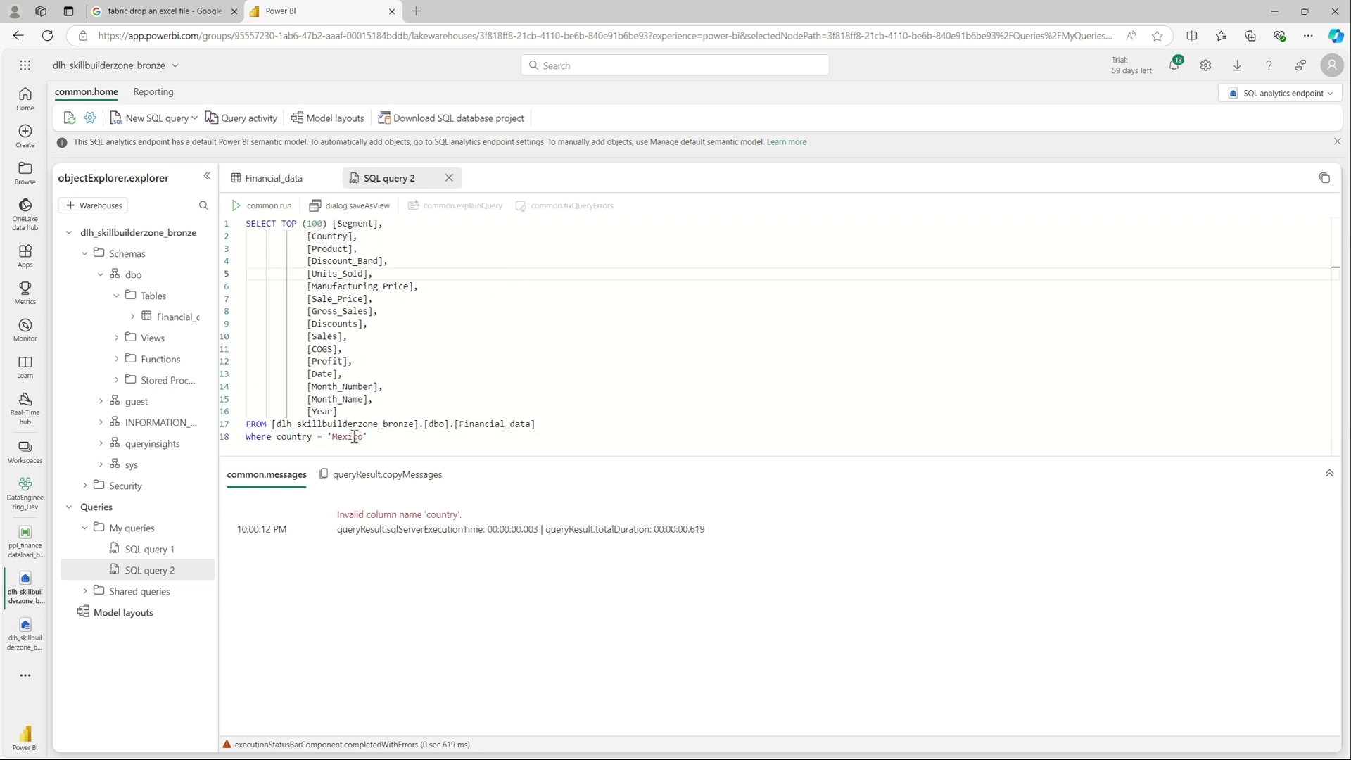
{"action": "left_click_drag", "start_coordinate": [281, 441], "coordinate": [309, 449]}
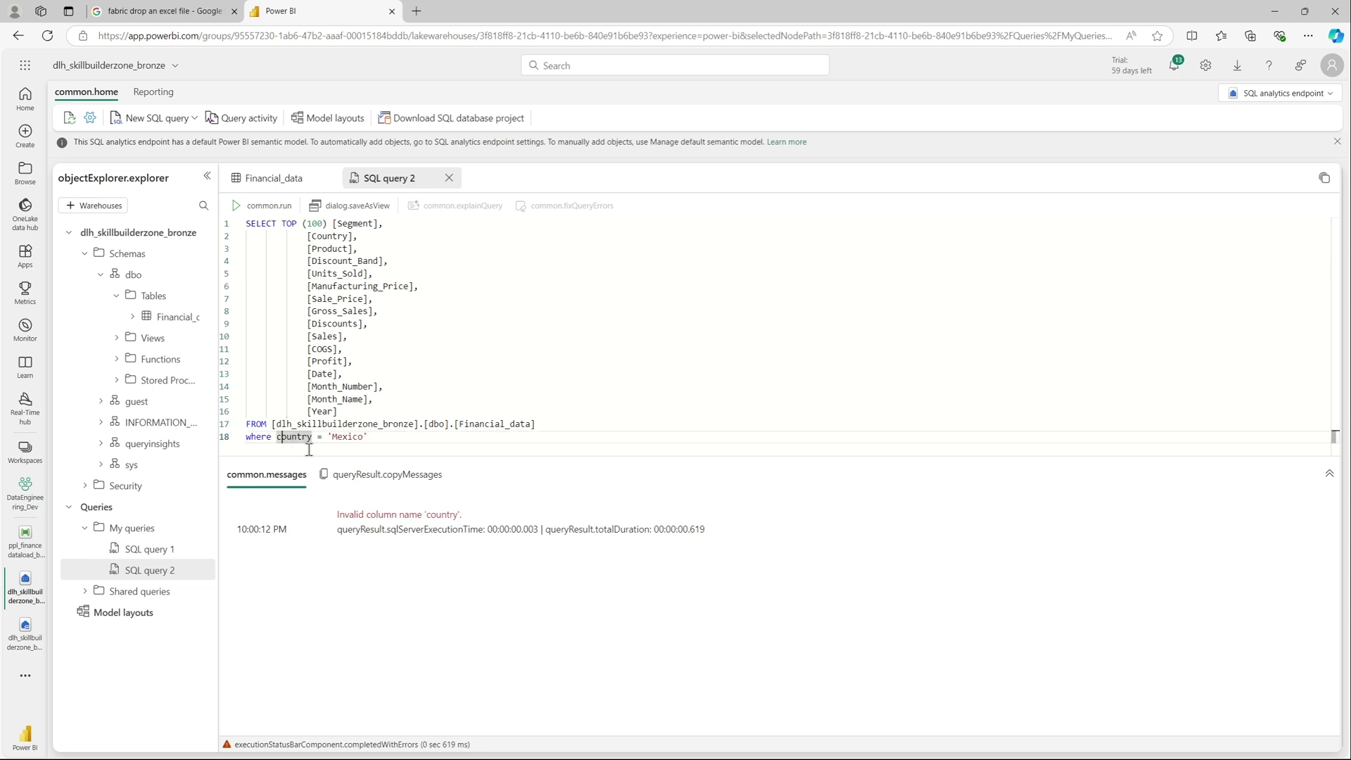
{"action": "type", "text": "Country"}
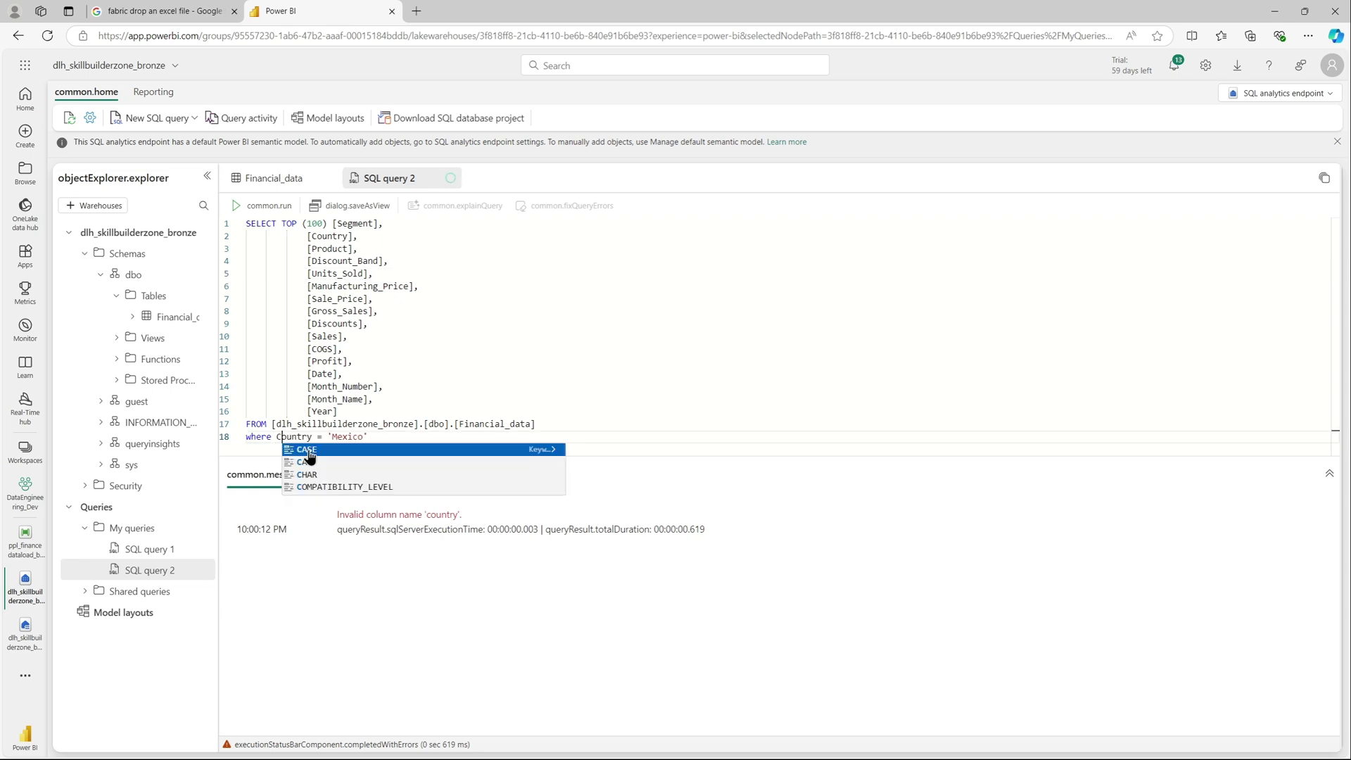
{"action": "left_click", "coordinate": [495, 295]}
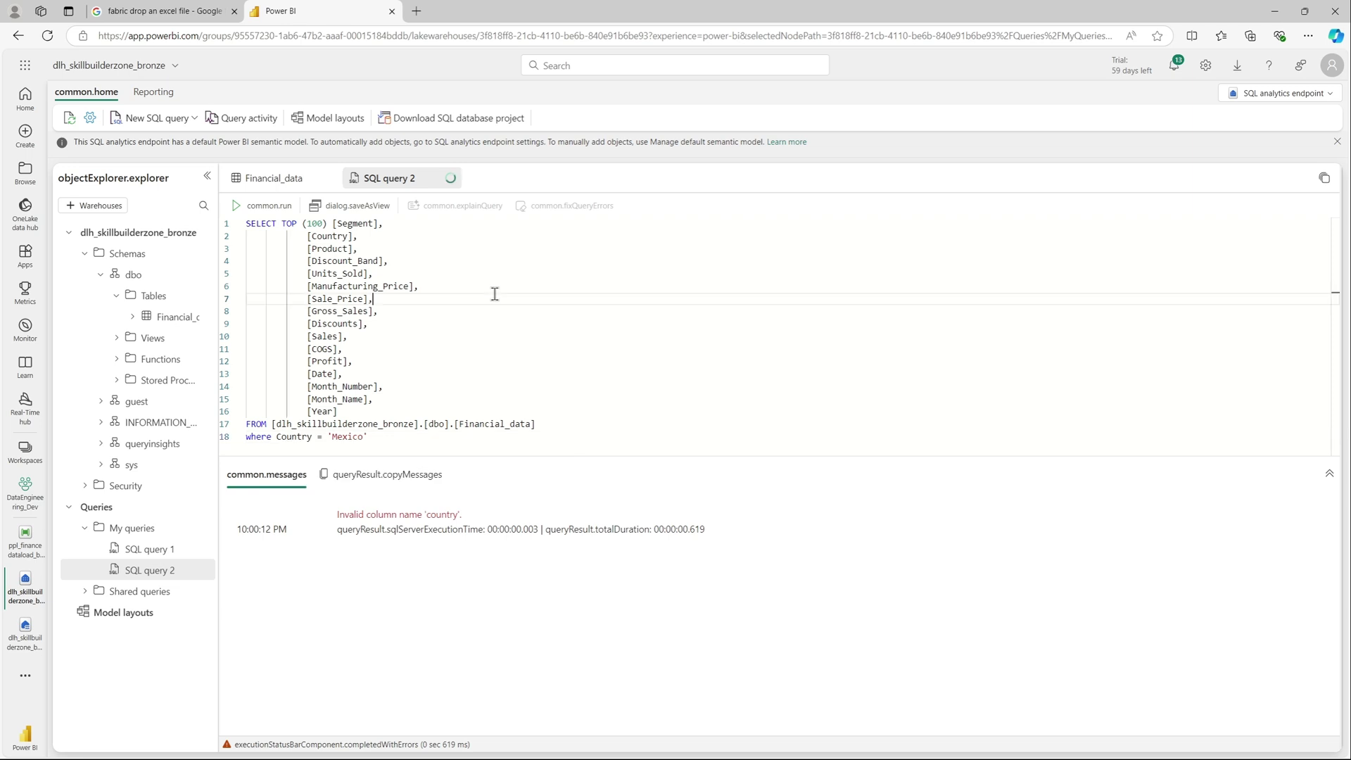
{"action": "left_click", "coordinate": [238, 207]}
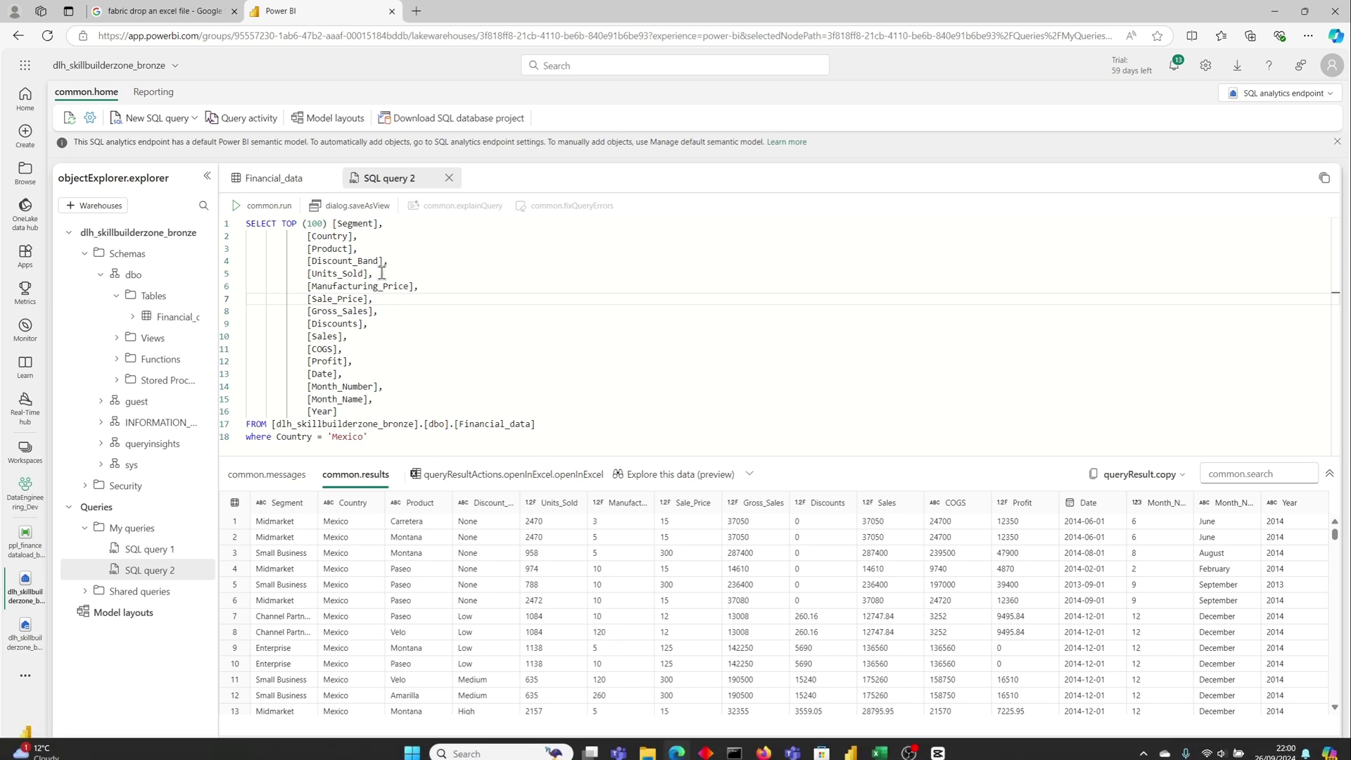
{"action": "left_click", "coordinate": [519, 347]}
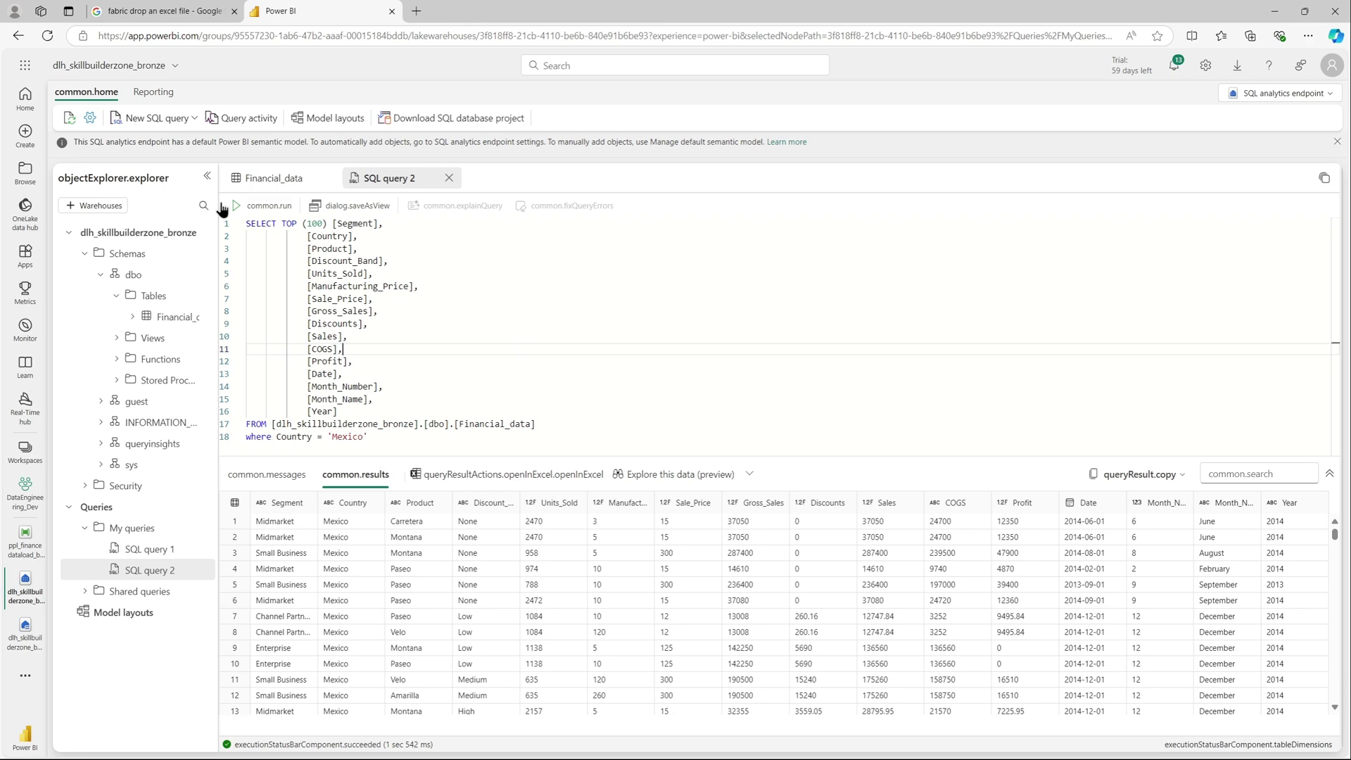
Step: Copy the SQL connection string from the endpoint settings and return to Power BI Desktop
{"action": "left_click", "coordinate": [89, 118]}
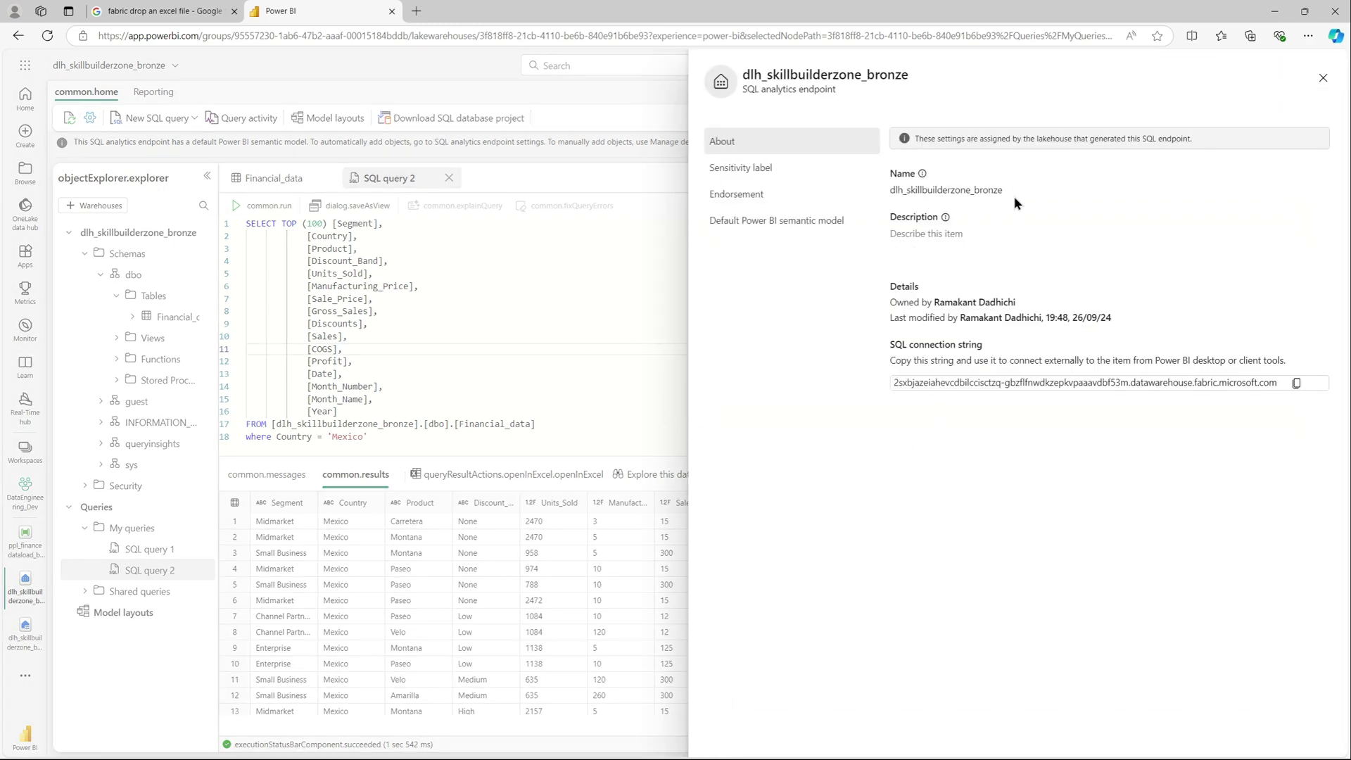
{"action": "left_click_drag", "start_coordinate": [1011, 191], "coordinate": [881, 191]}
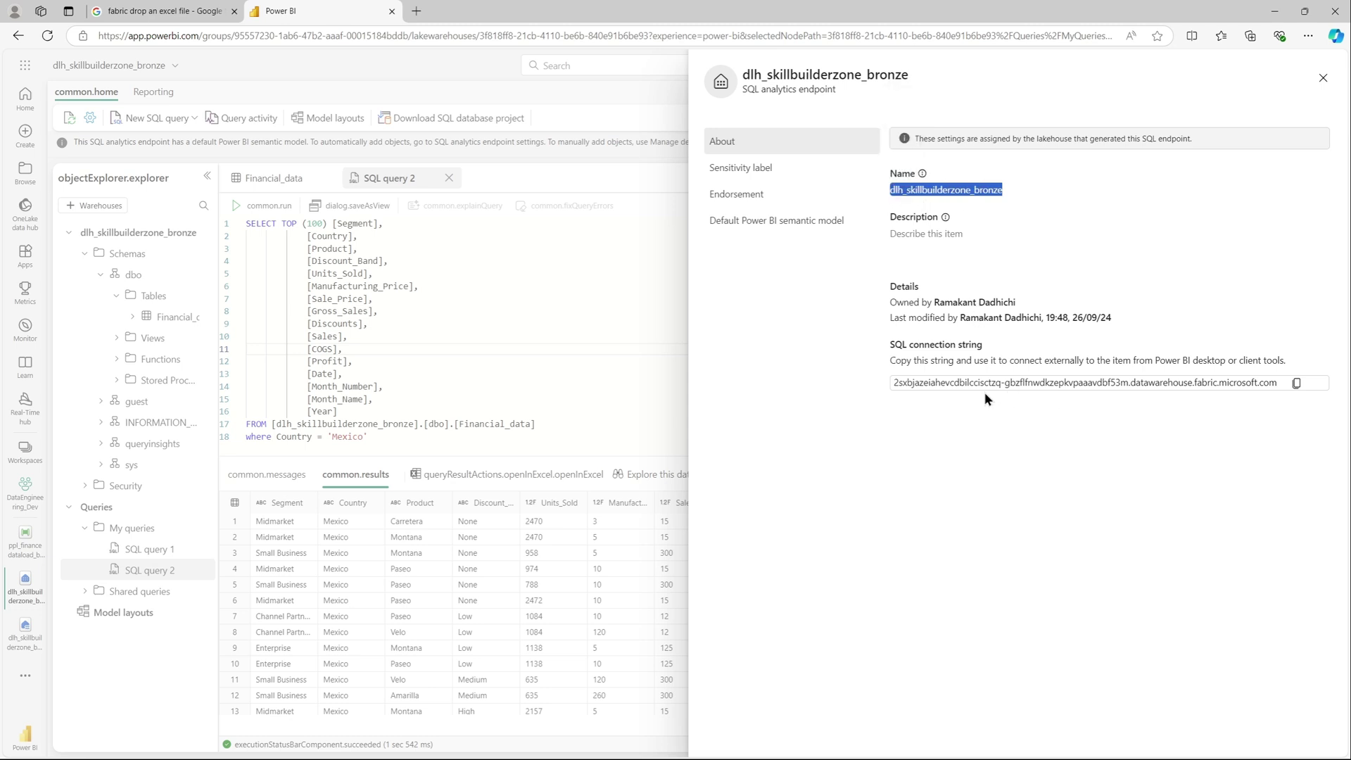
{"action": "left_click", "coordinate": [1296, 383]}
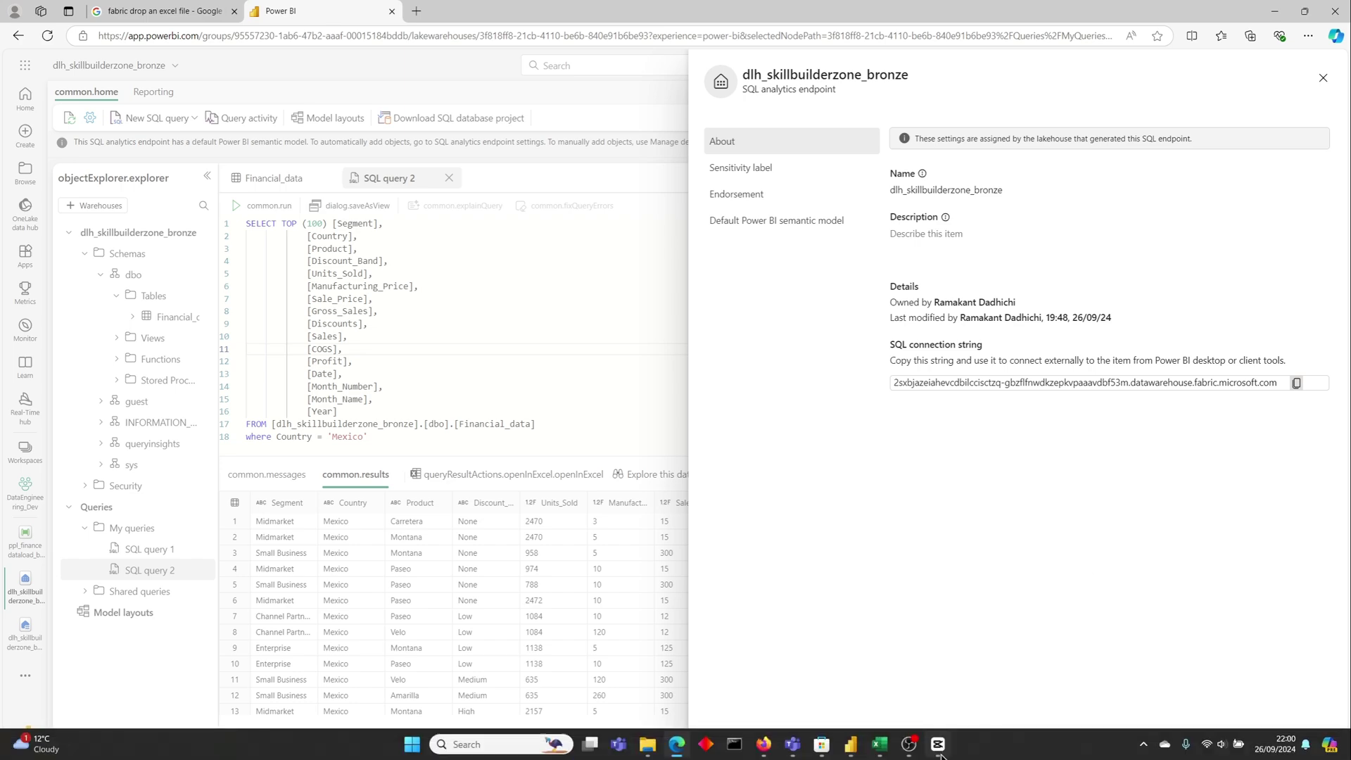
{"action": "left_click", "coordinate": [850, 744]}
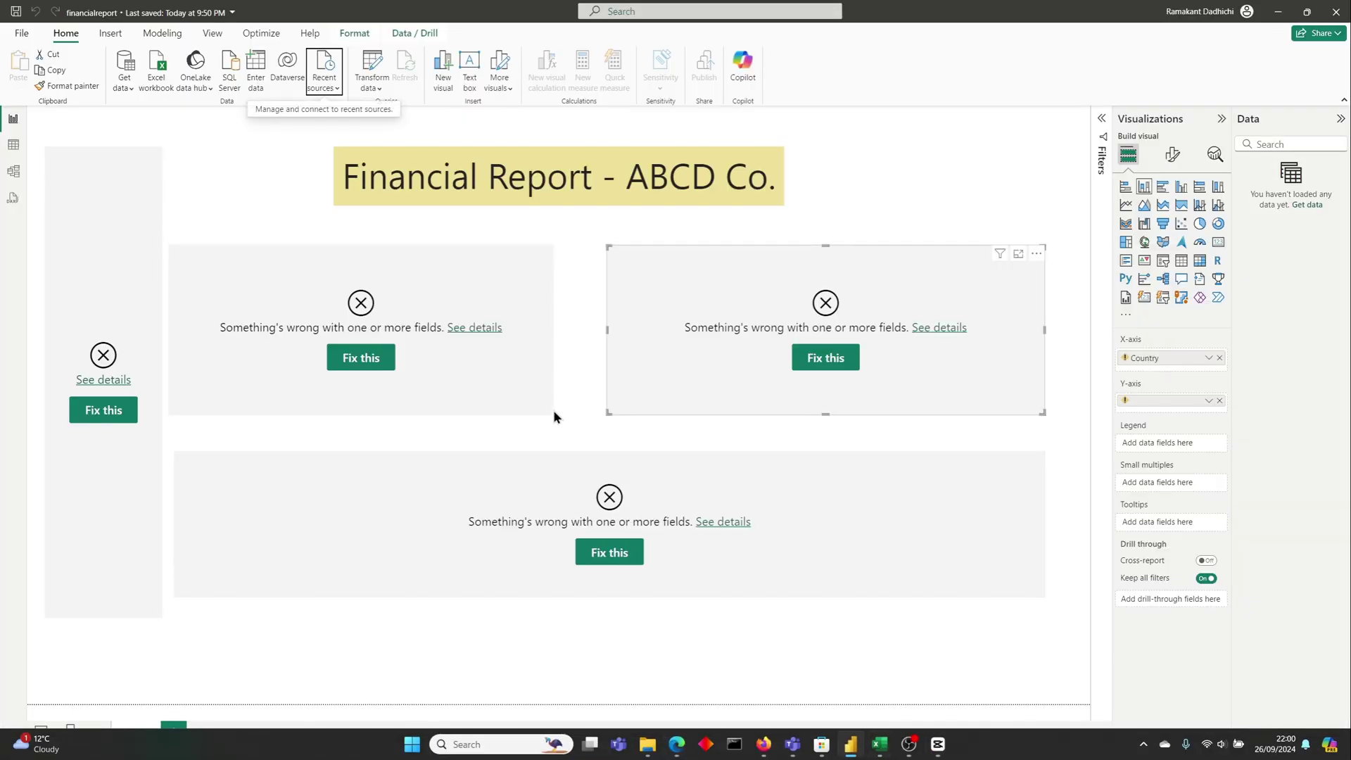
Step: Import the Financial_data table from dlh_skillbuilderzone_bronze through its SQL endpoint via OneLake data hub
{"action": "left_click", "coordinate": [124, 79]}
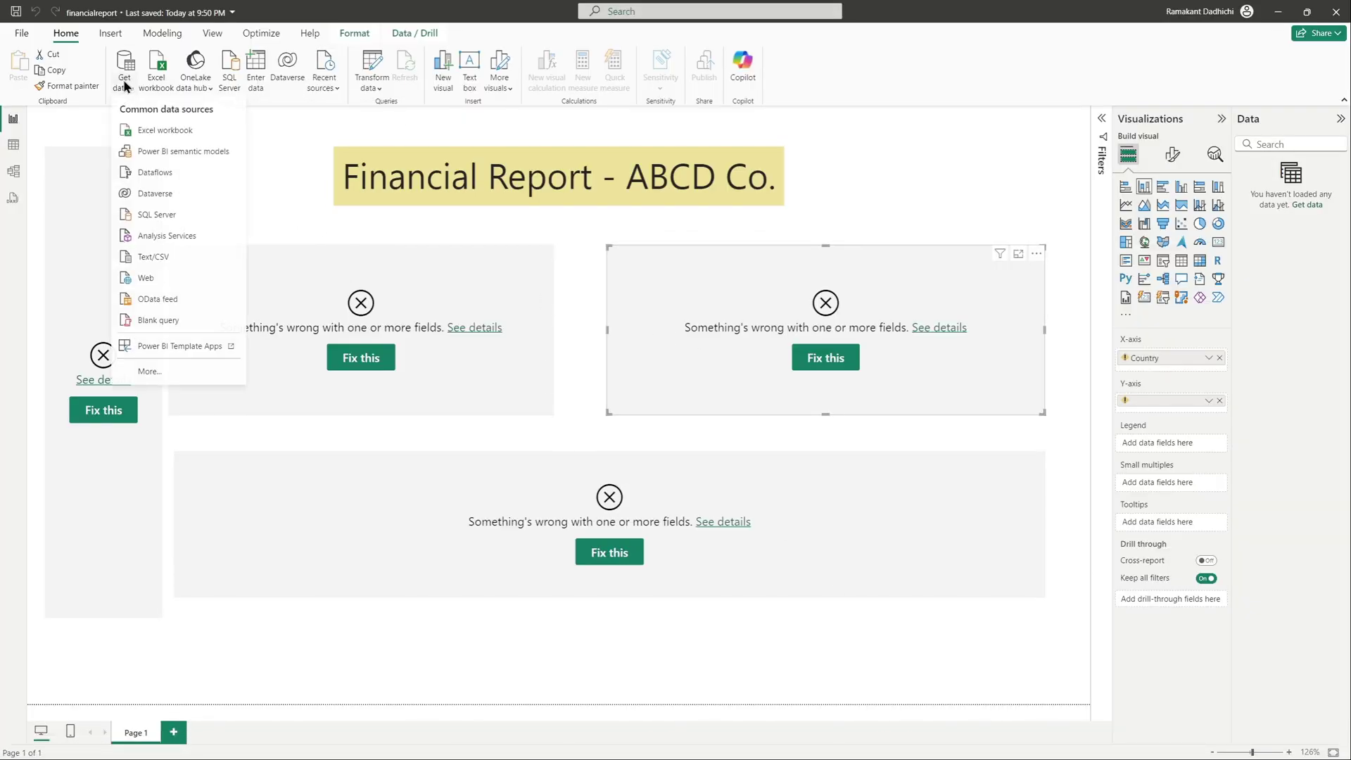
{"action": "left_click", "coordinate": [197, 83]}
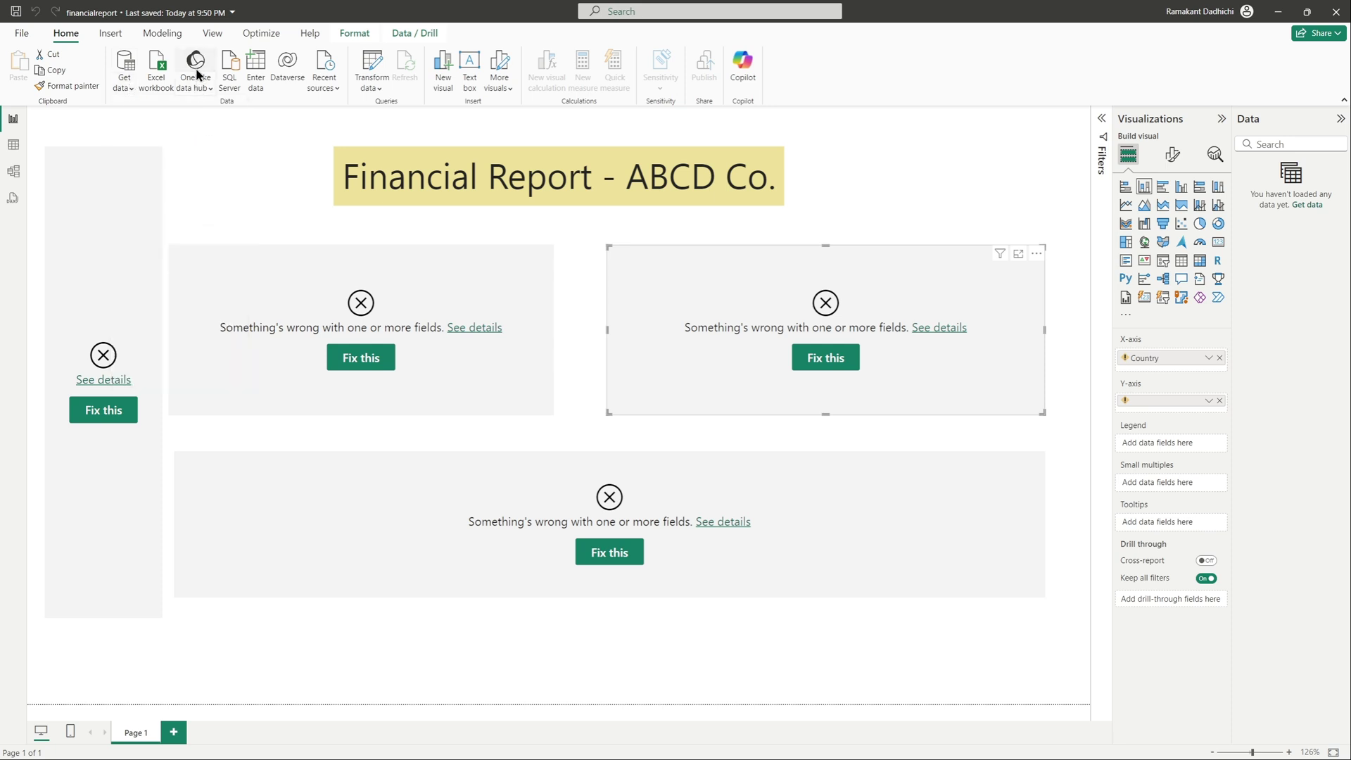
{"action": "left_click", "coordinate": [198, 86]}
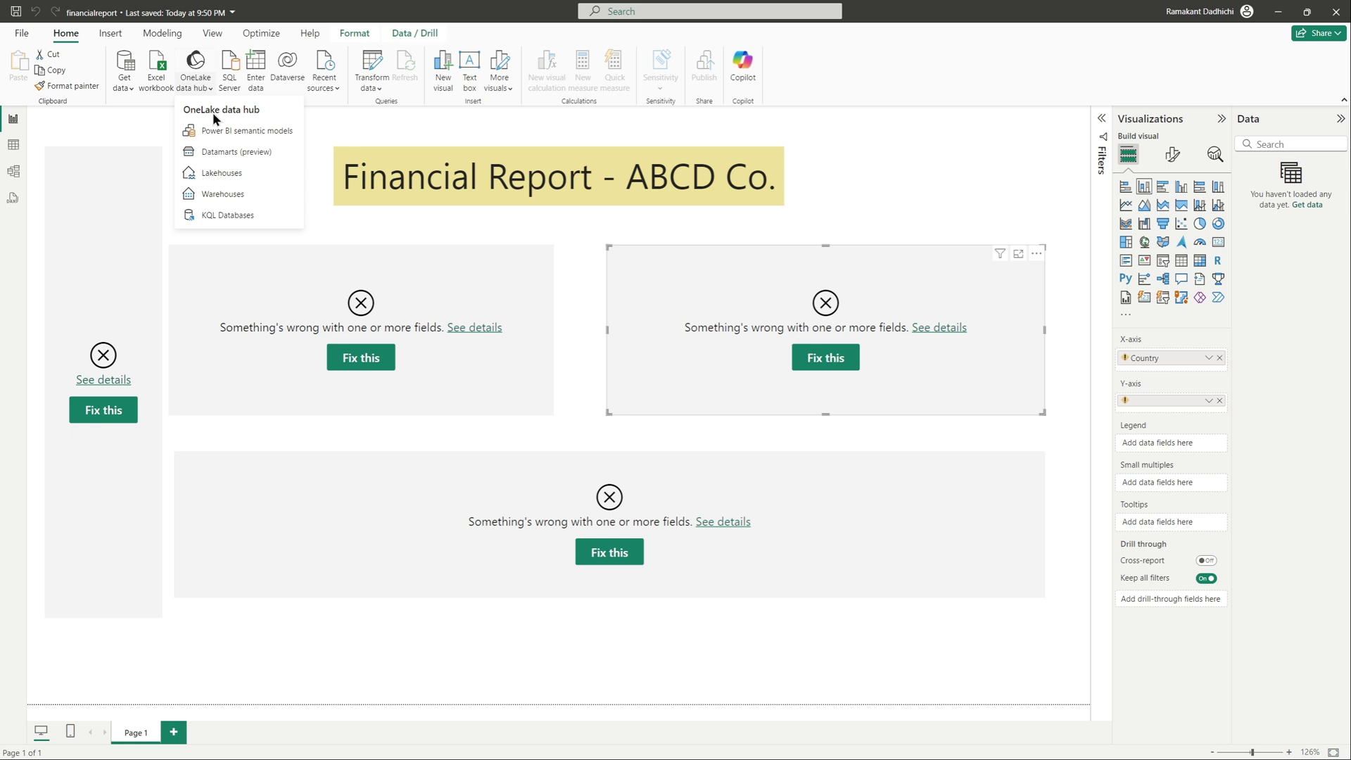
{"action": "left_click", "coordinate": [222, 173]}
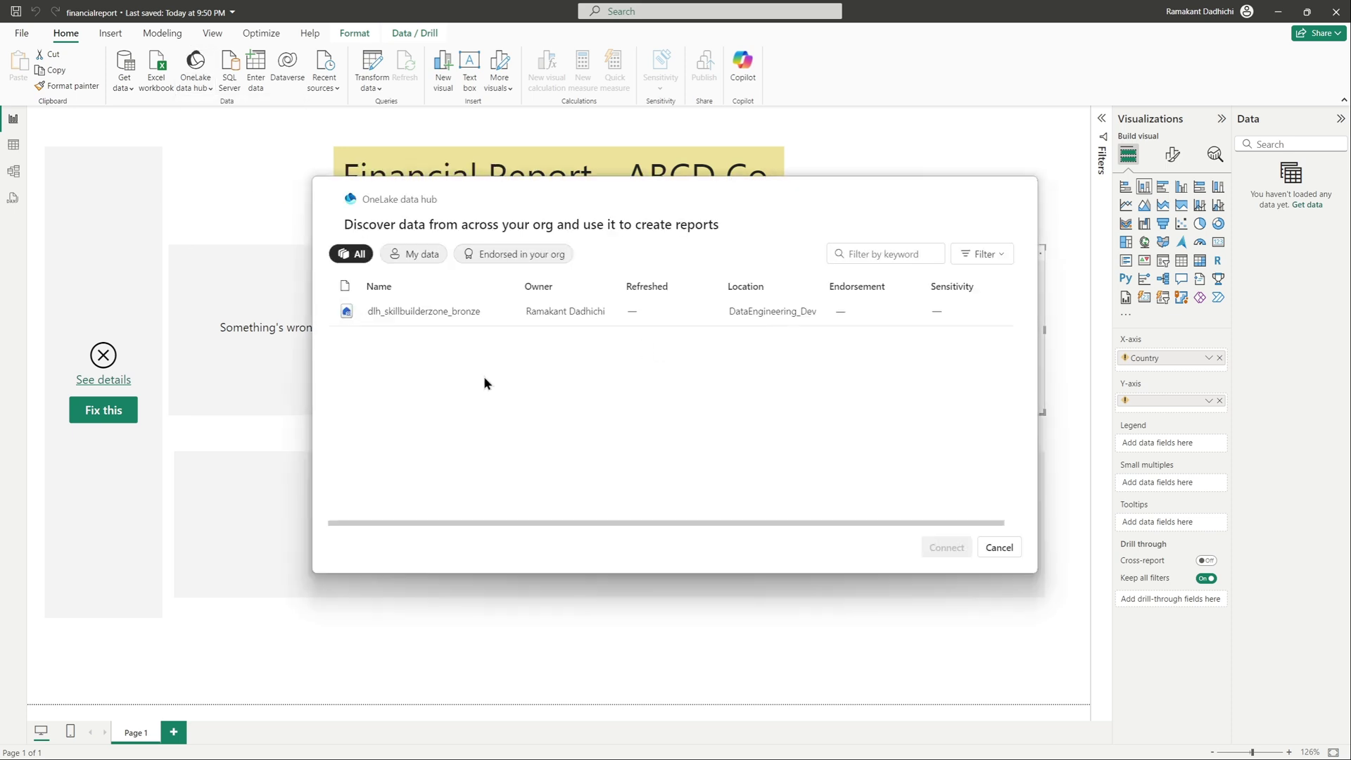
{"action": "left_click", "coordinate": [436, 315]}
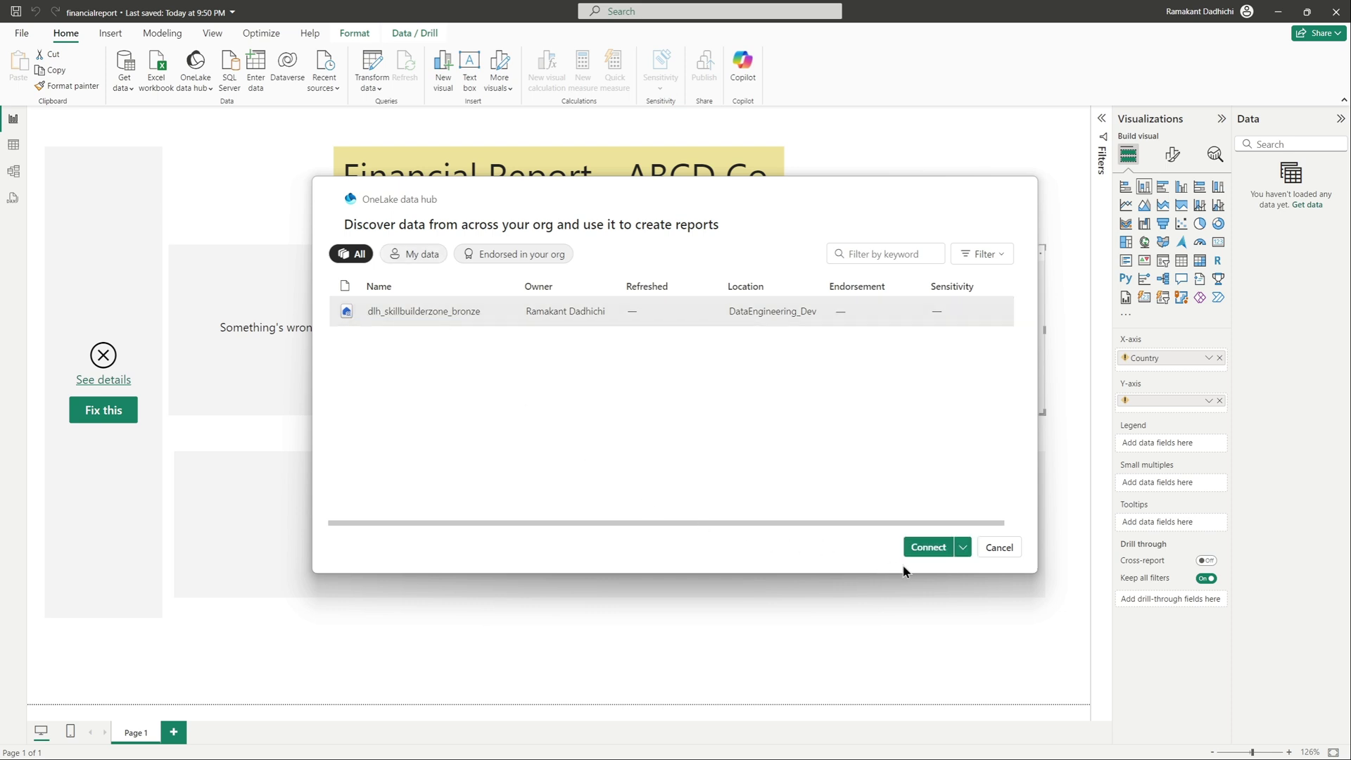
{"action": "left_click", "coordinate": [962, 552]}
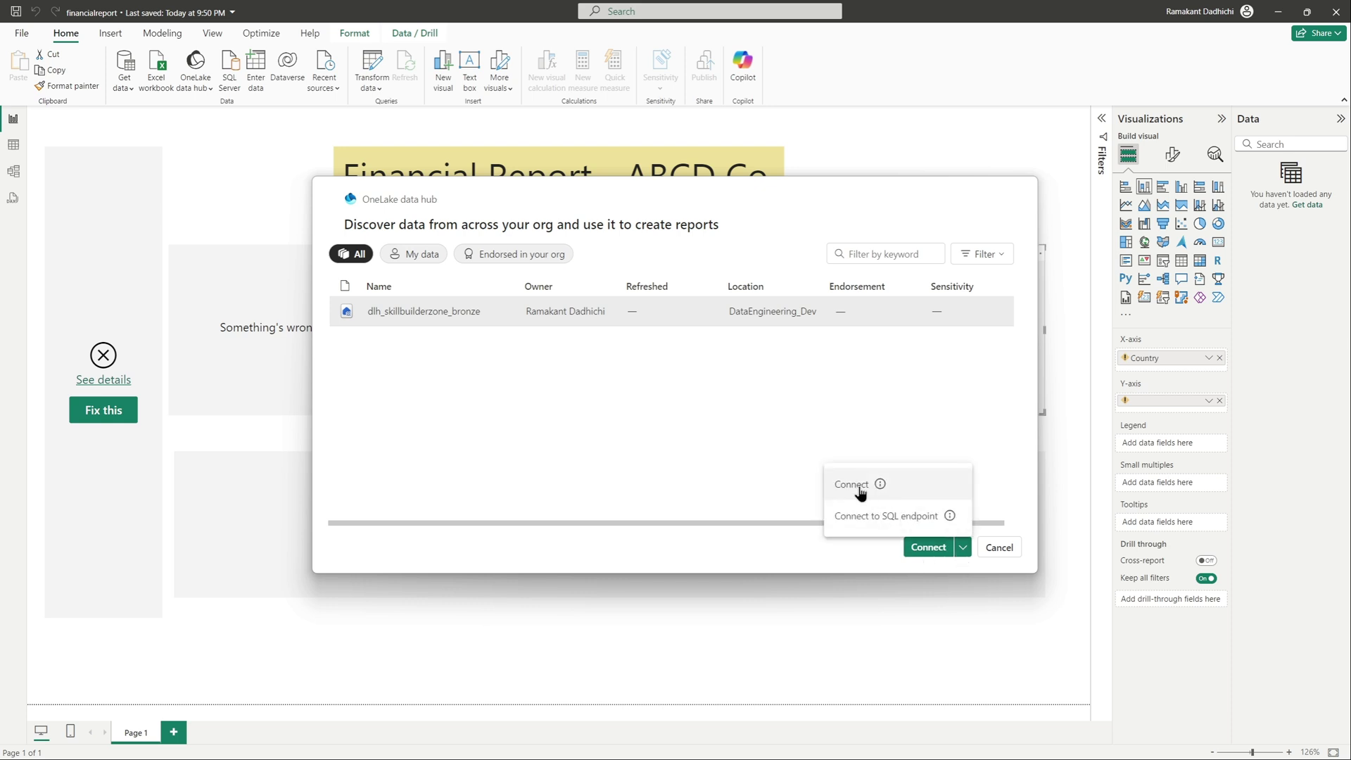
{"action": "mouse_move", "coordinate": [881, 492]}
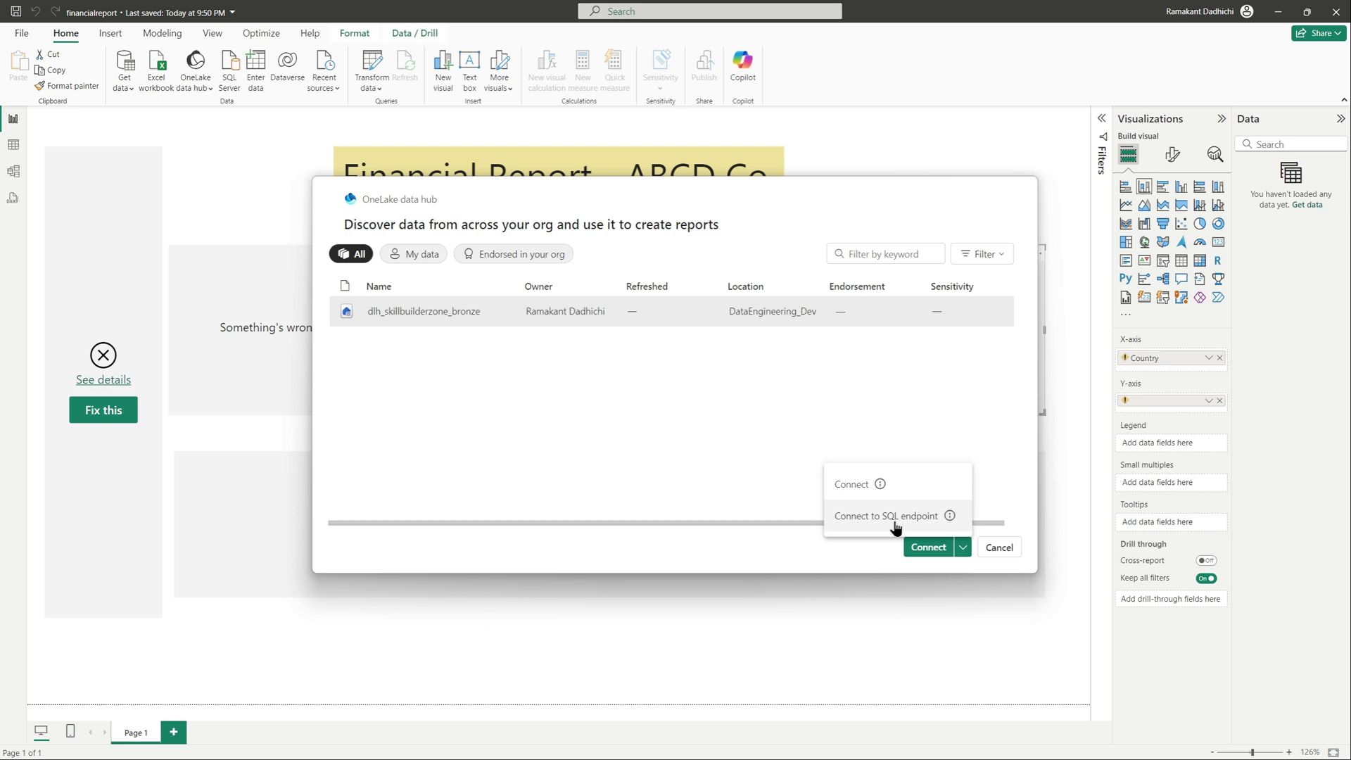
{"action": "left_click", "coordinate": [896, 518]}
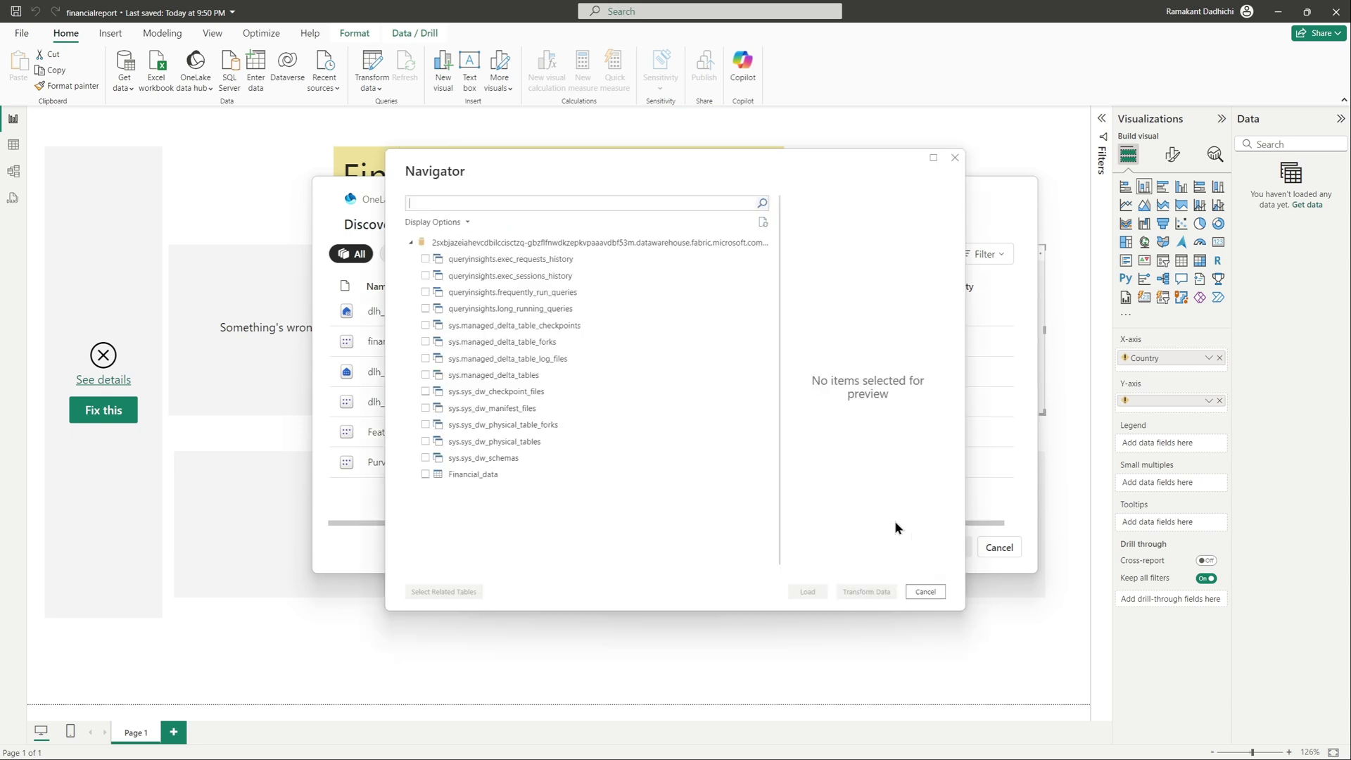
{"action": "left_click", "coordinate": [425, 474]}
{"action": "left_click", "coordinate": [805, 592]}
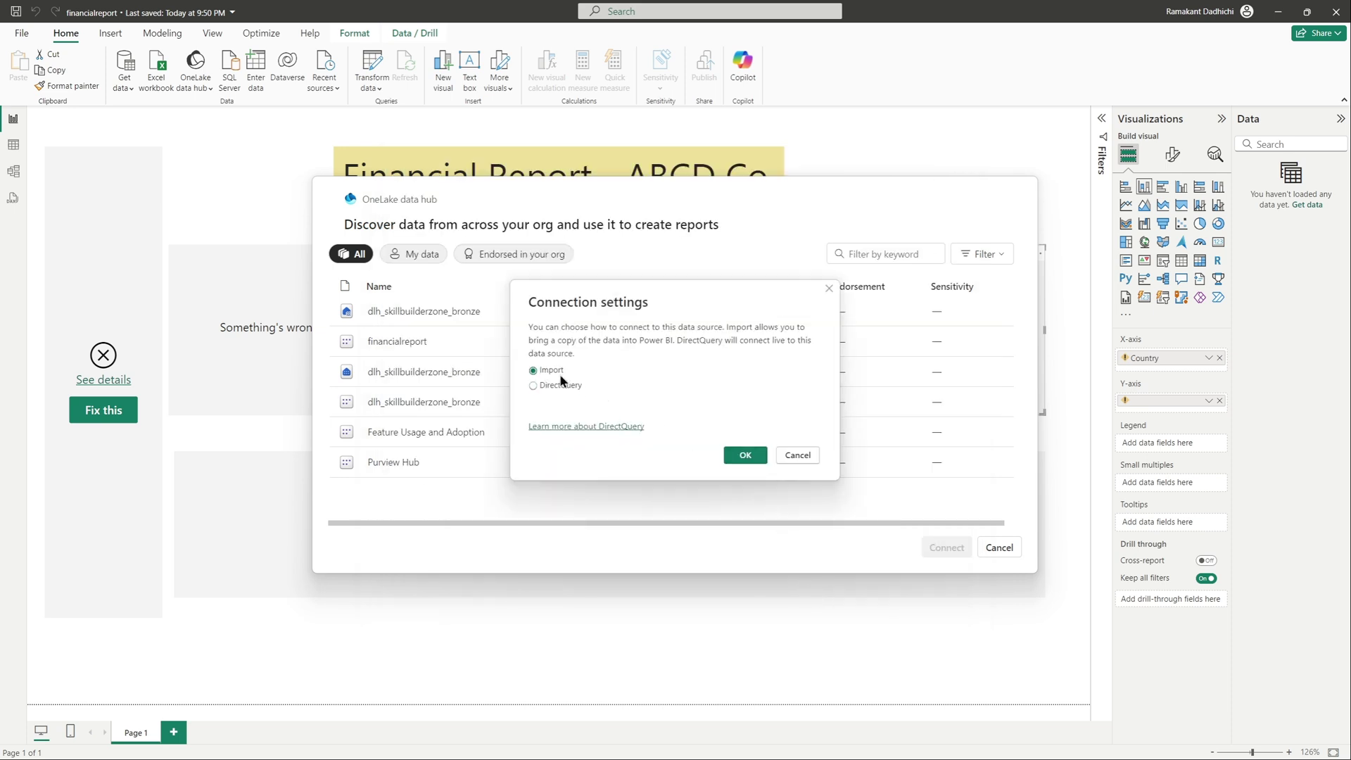
{"action": "left_click", "coordinate": [744, 456]}
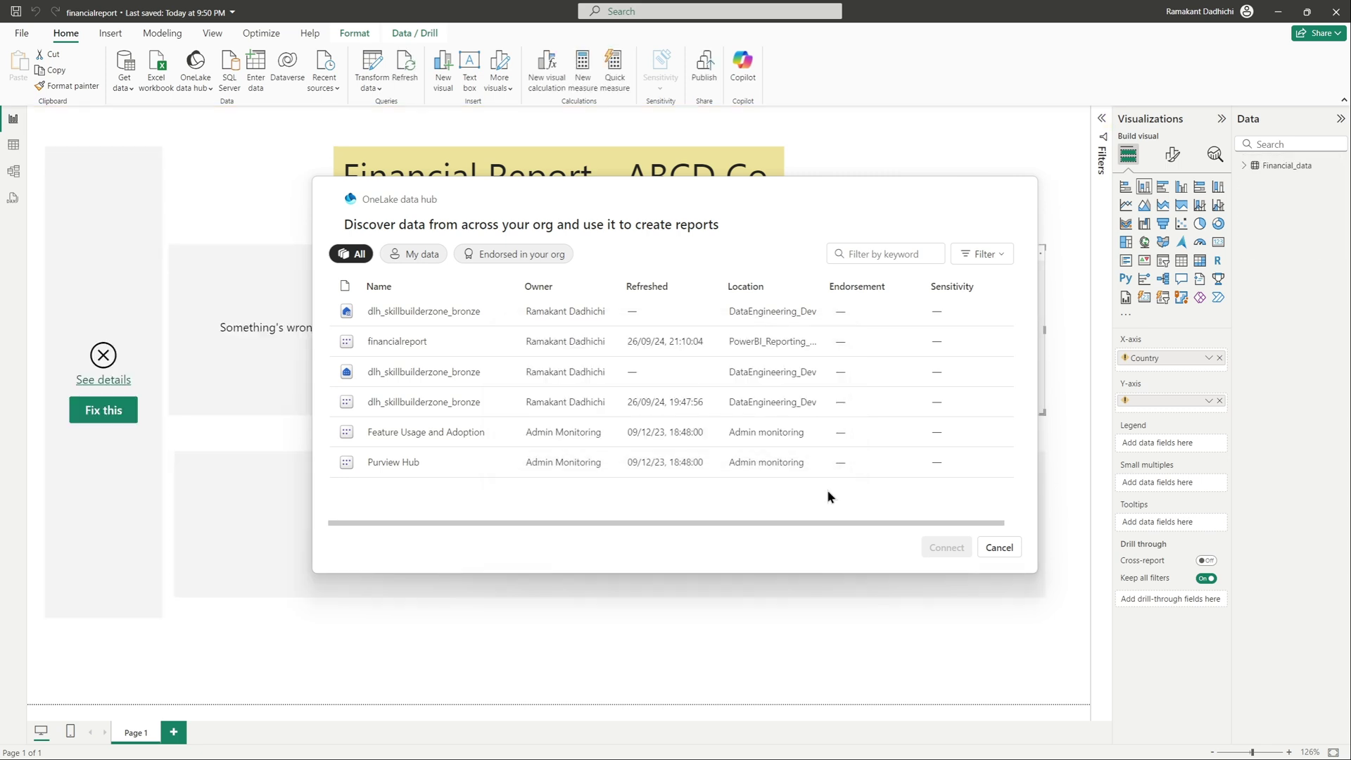
Step: Replace the left slicer's broken Date field with Financial_data's Date Year and Month
{"action": "left_click", "coordinate": [995, 550]}
{"action": "left_click", "coordinate": [100, 309]}
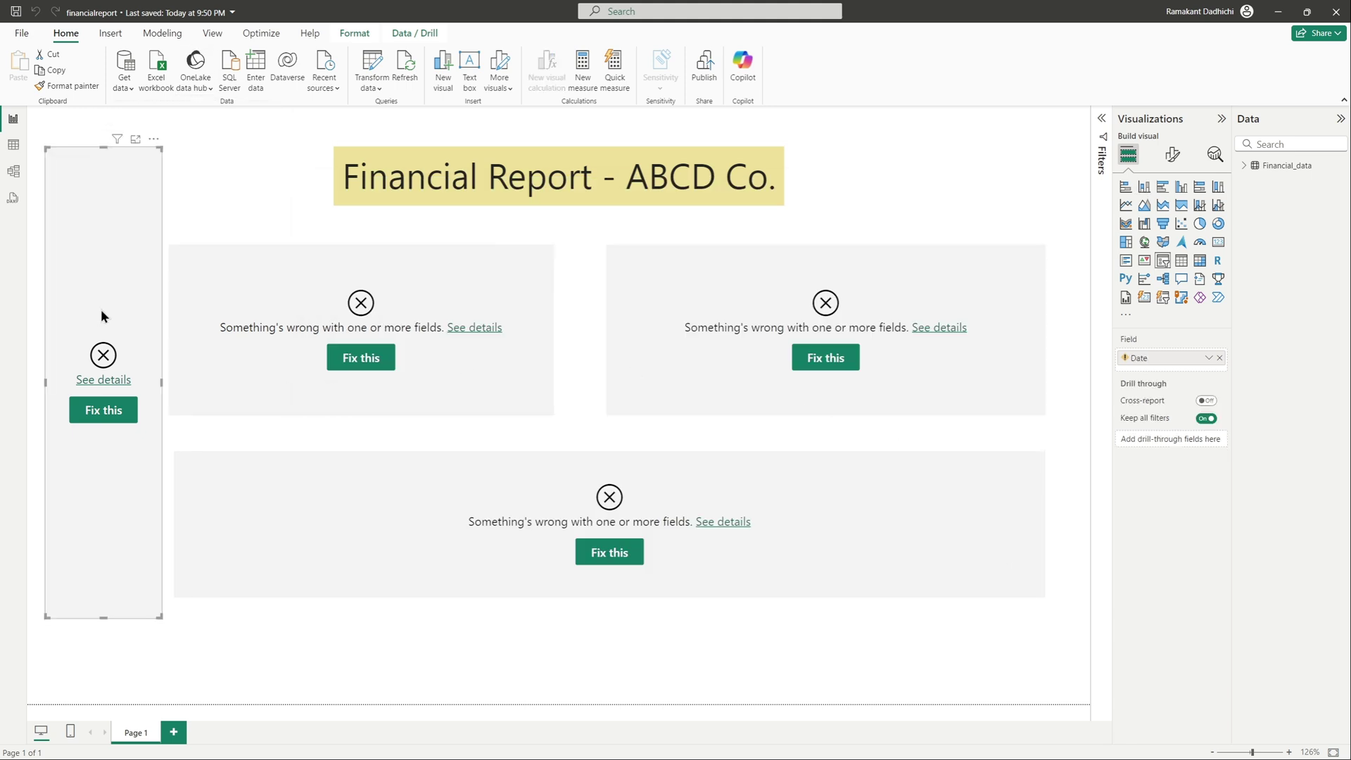
{"action": "left_click", "coordinate": [1245, 166]}
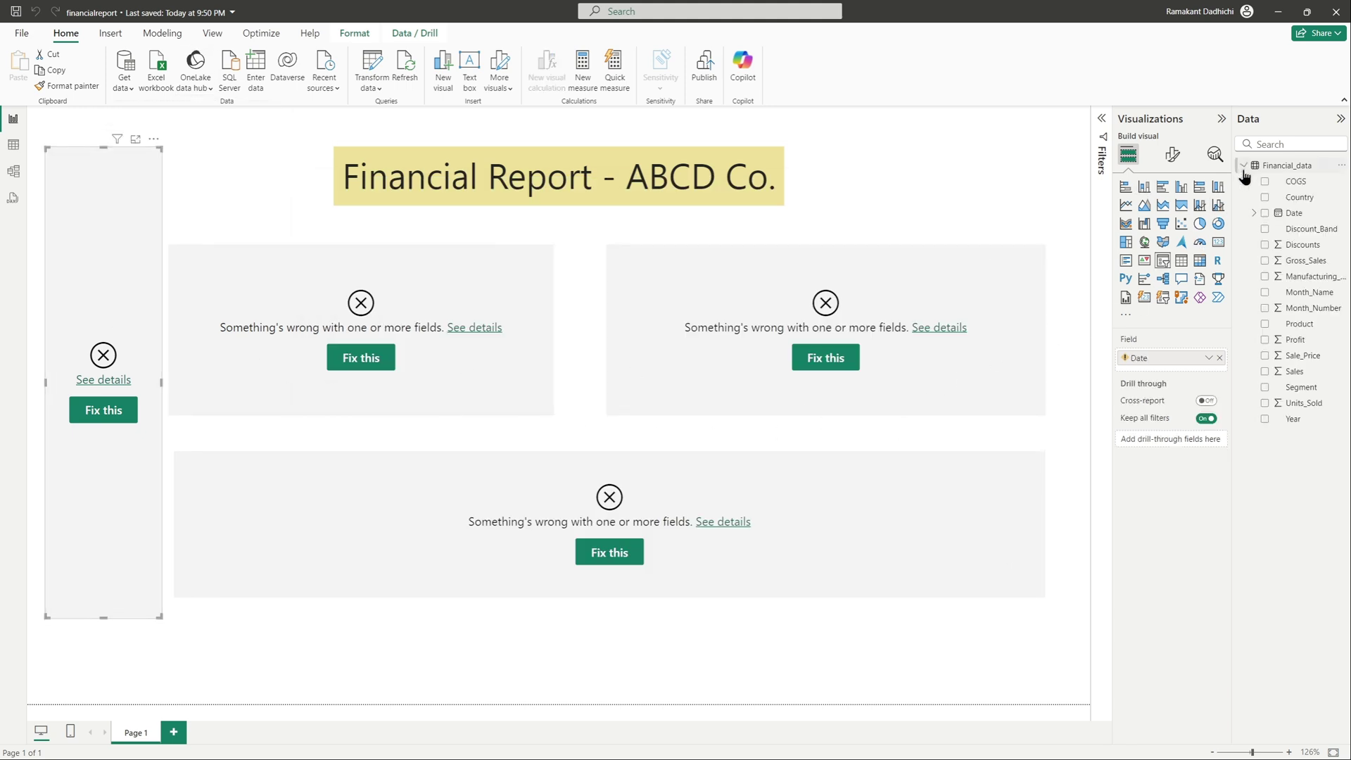
{"action": "left_click", "coordinate": [1253, 214]}
{"action": "left_click", "coordinate": [1263, 229]}
{"action": "left_click", "coordinate": [1285, 246]}
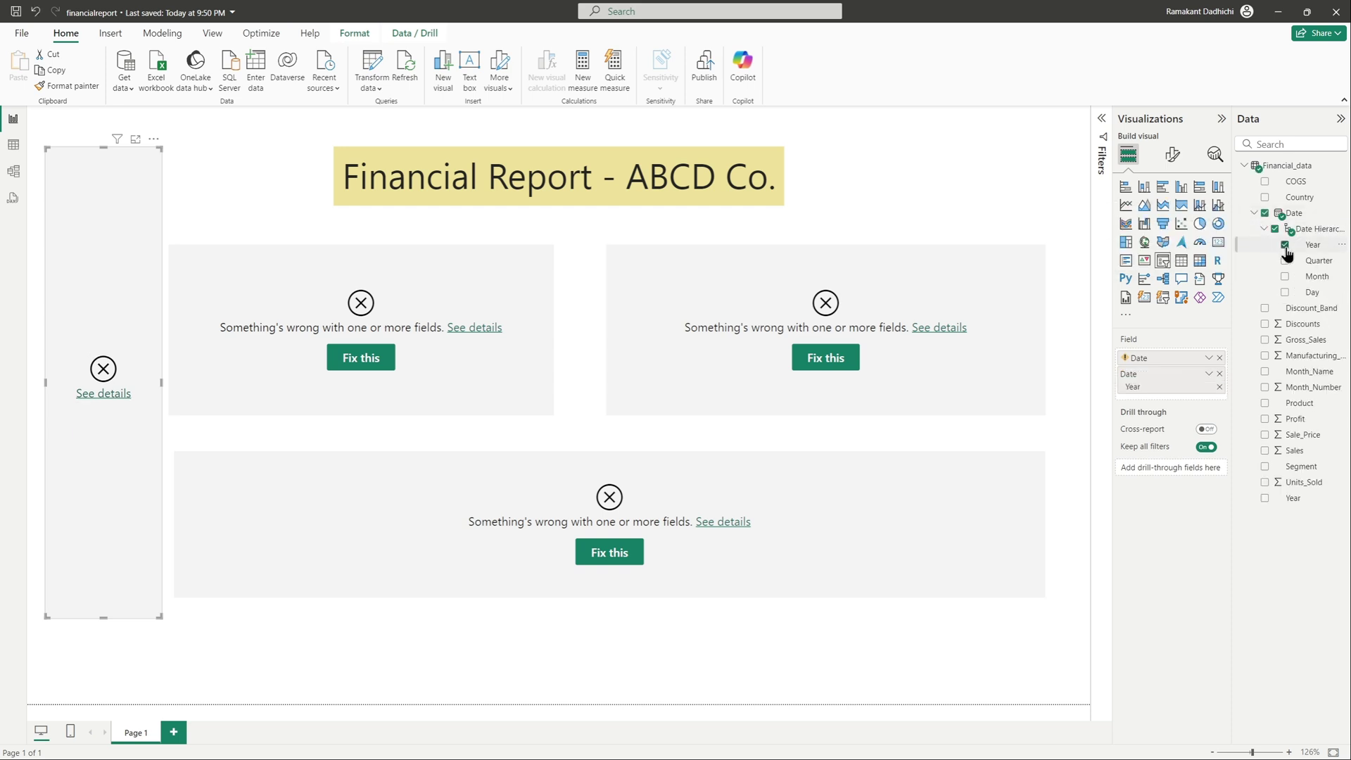
{"action": "left_click", "coordinate": [1221, 358]}
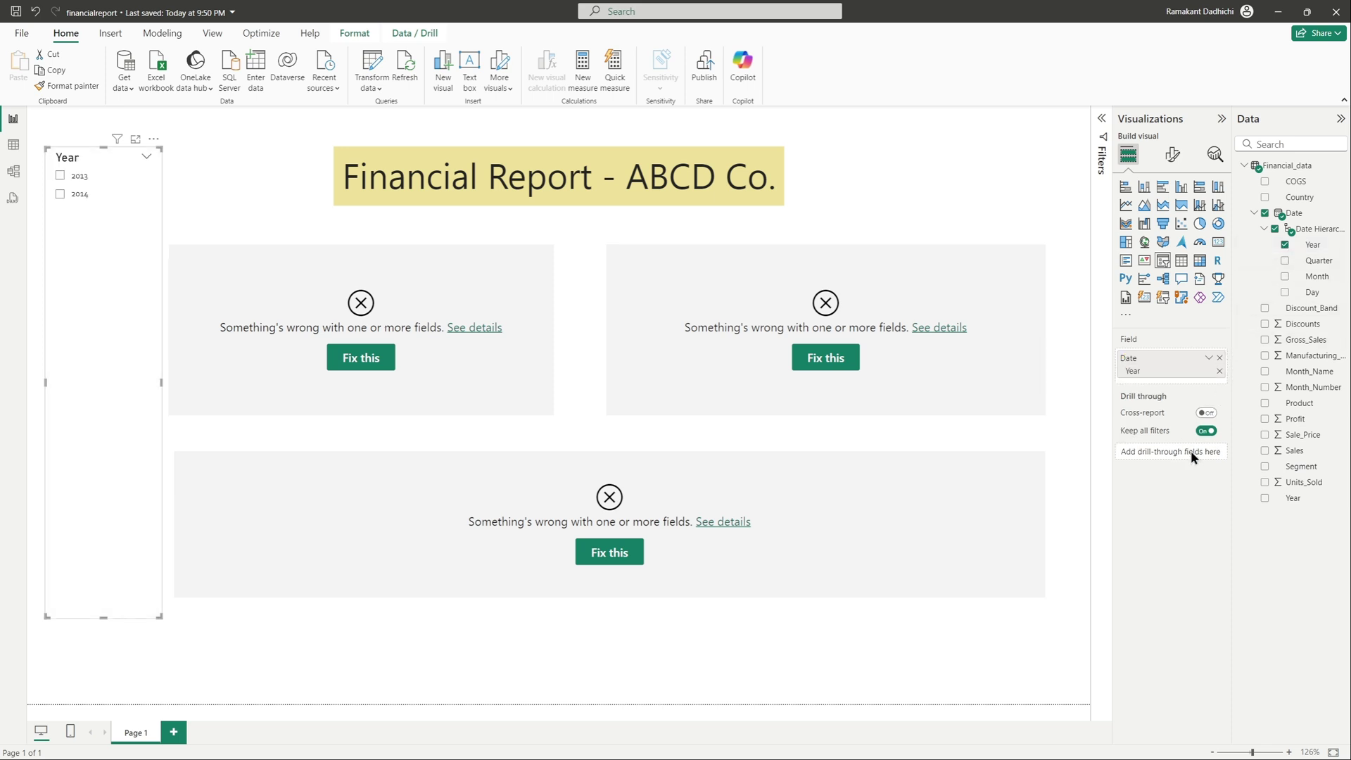
{"action": "left_click", "coordinate": [1286, 279]}
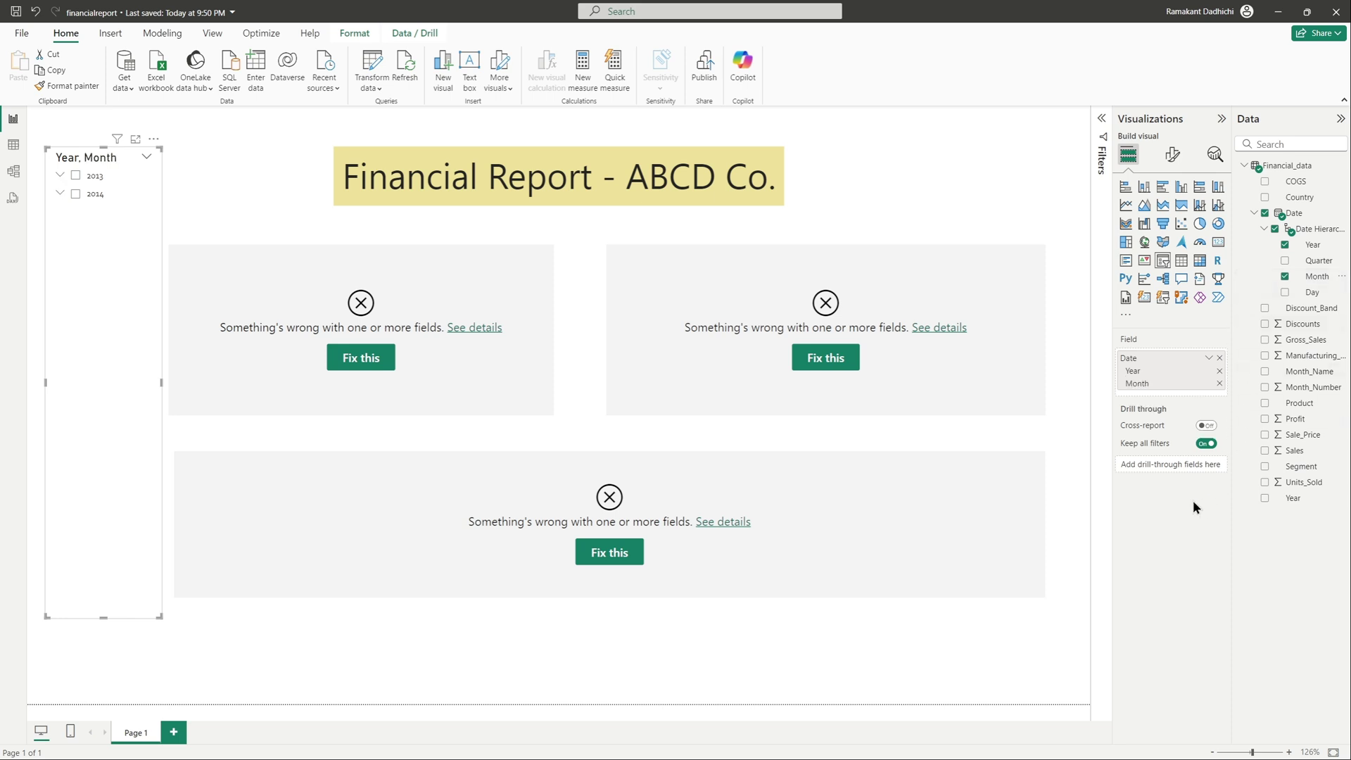
Step: Rebuild the top-left line chart with Month on the x-axis and Sum of Profit on the y-axis
{"action": "left_click", "coordinate": [503, 382]}
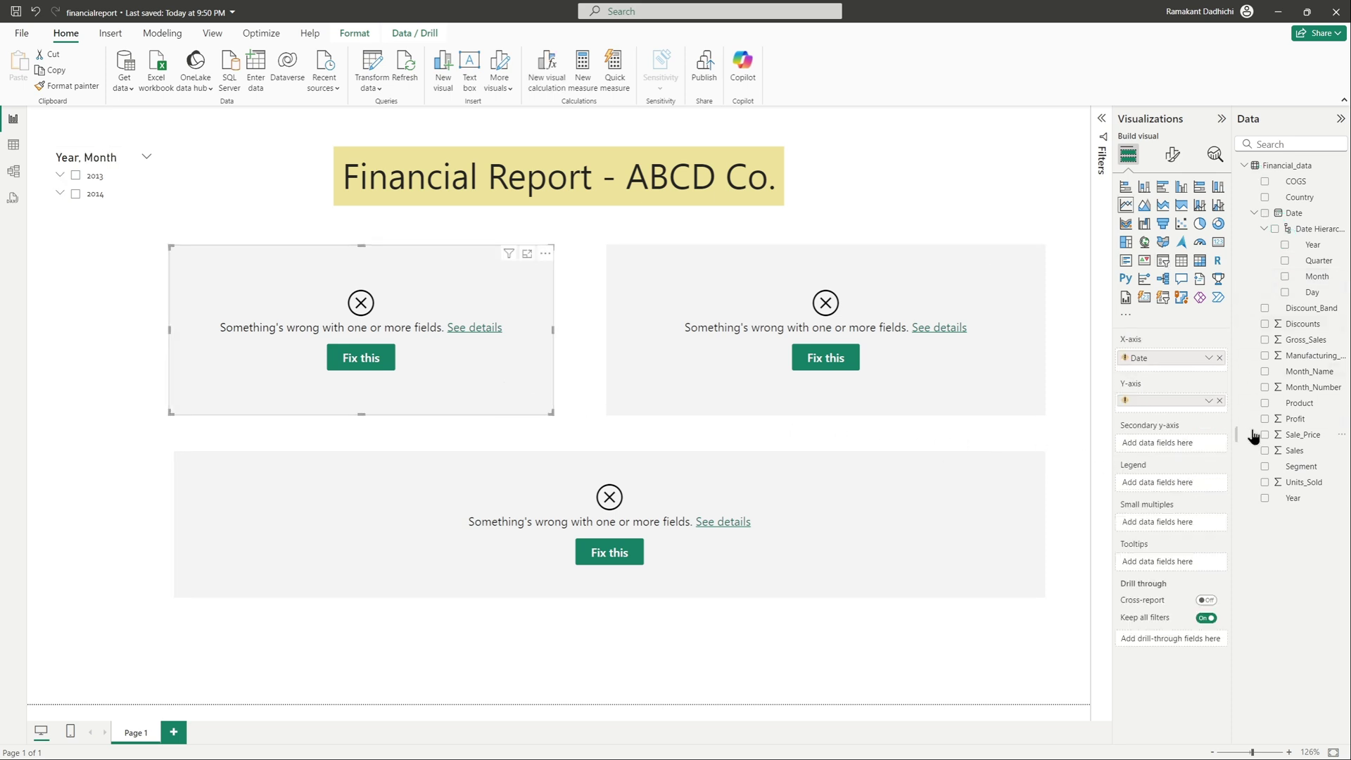
{"action": "left_click", "coordinate": [1219, 358]}
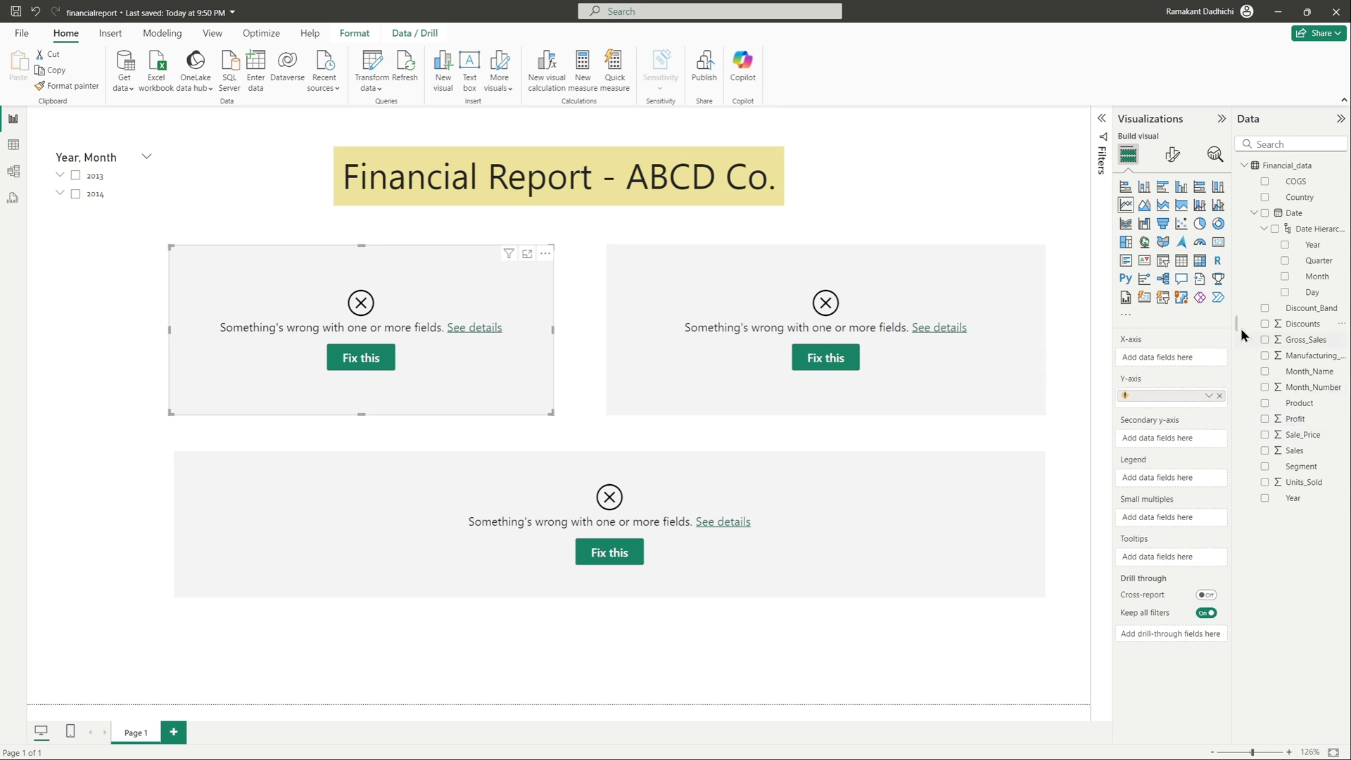
{"action": "left_click", "coordinate": [1285, 277]}
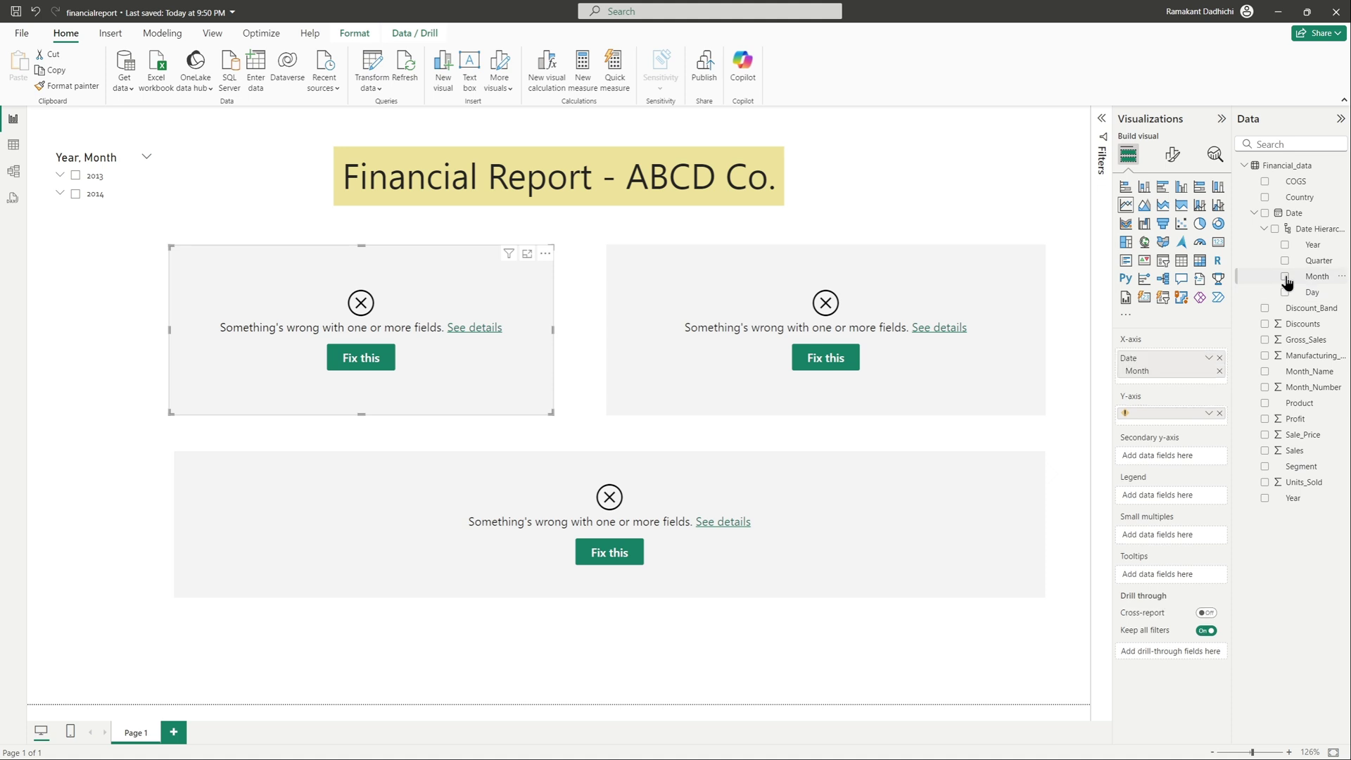
{"action": "left_click", "coordinate": [1220, 414]}
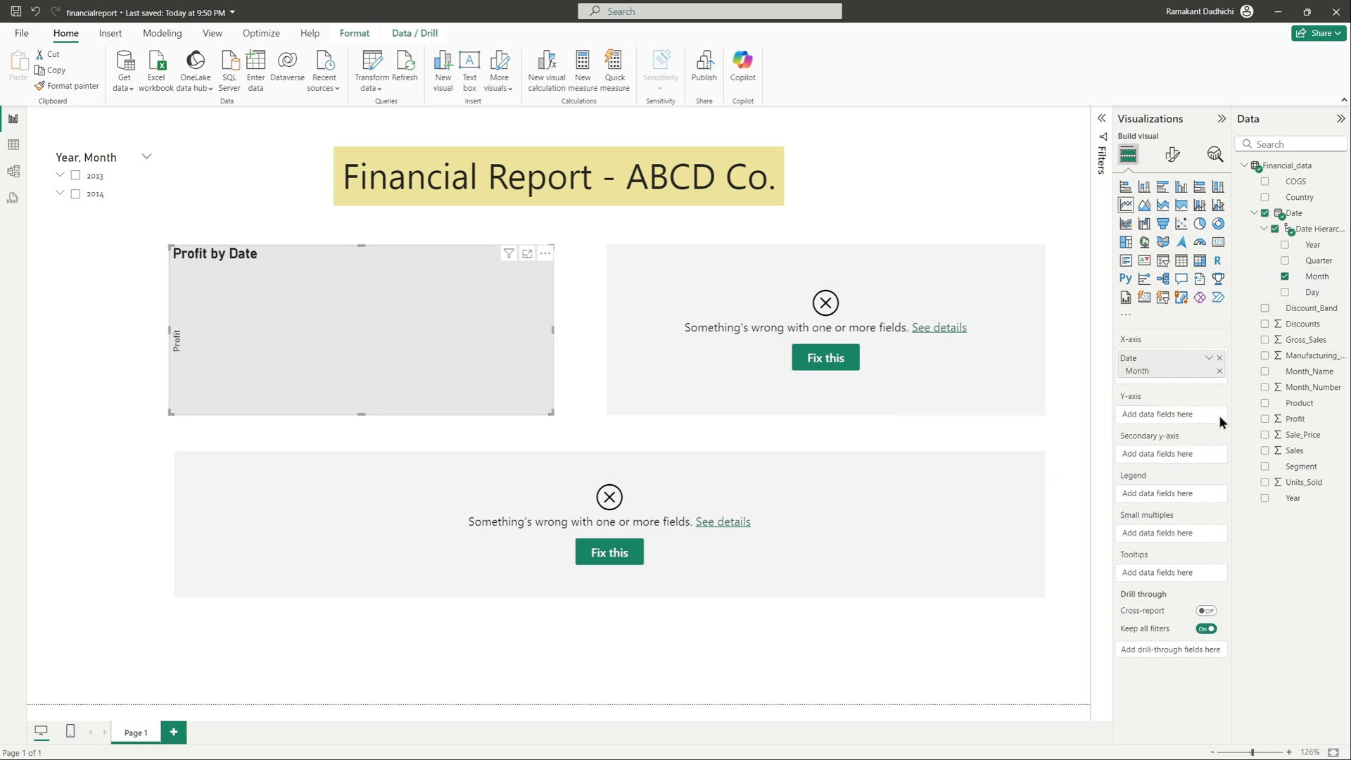
{"action": "left_click", "coordinate": [1265, 420]}
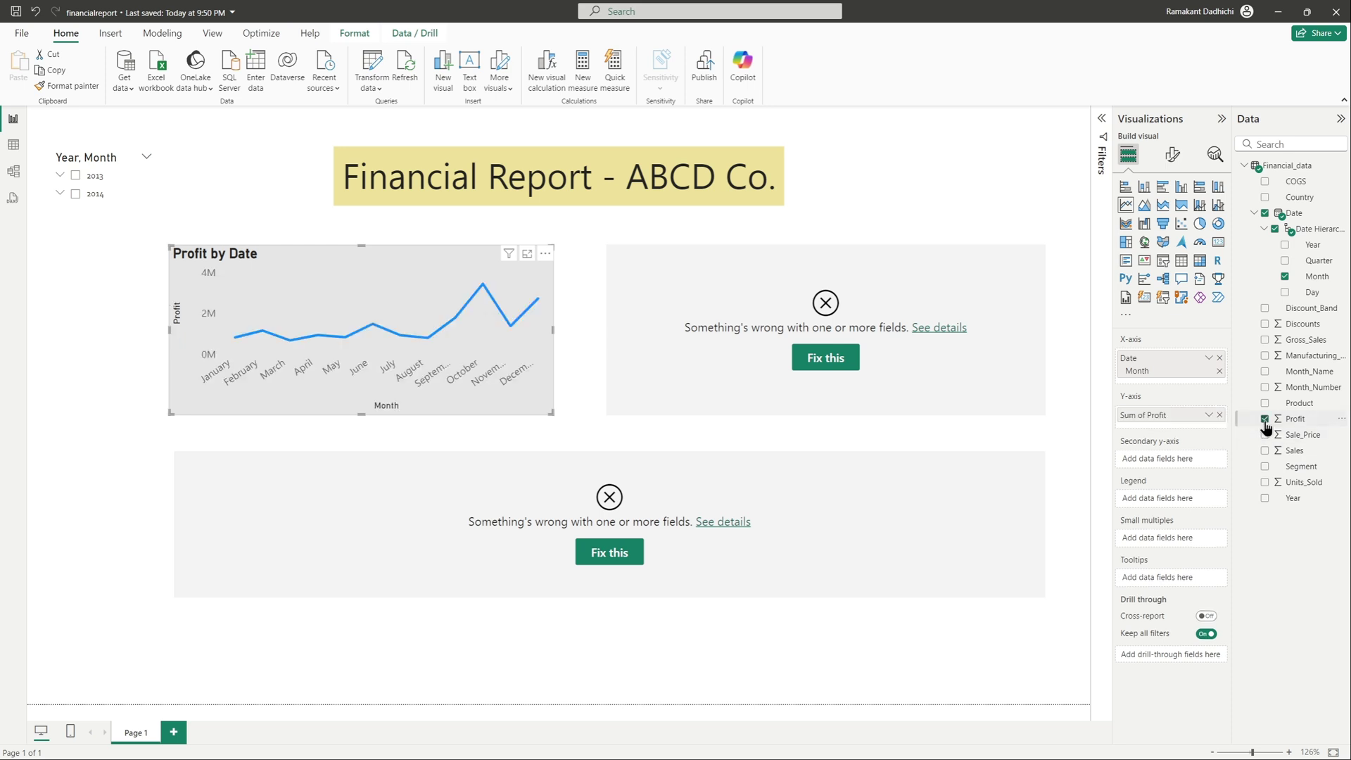
Step: Rebuild the right chart with Country on the x-axis and Sum of Profit on the y-axis
{"action": "left_click", "coordinate": [725, 369]}
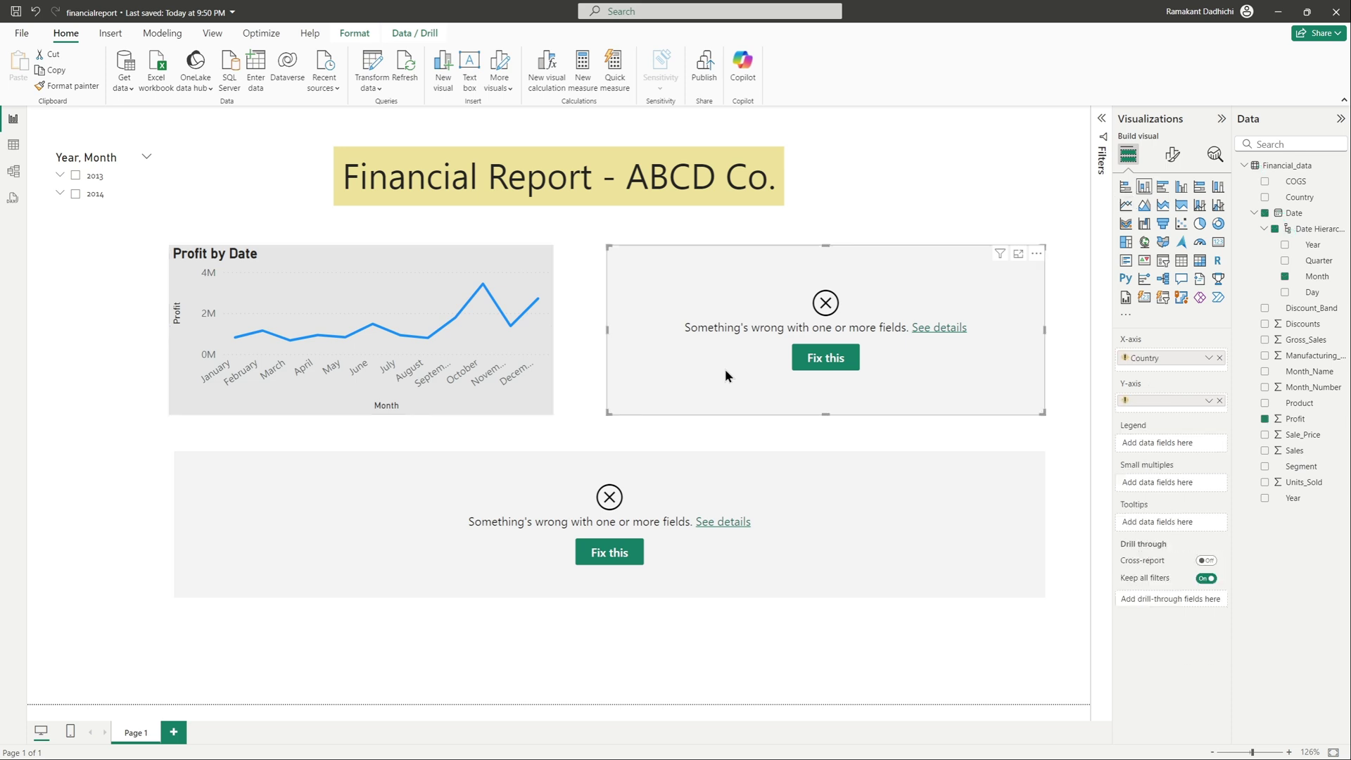
{"action": "left_click", "coordinate": [1219, 357]}
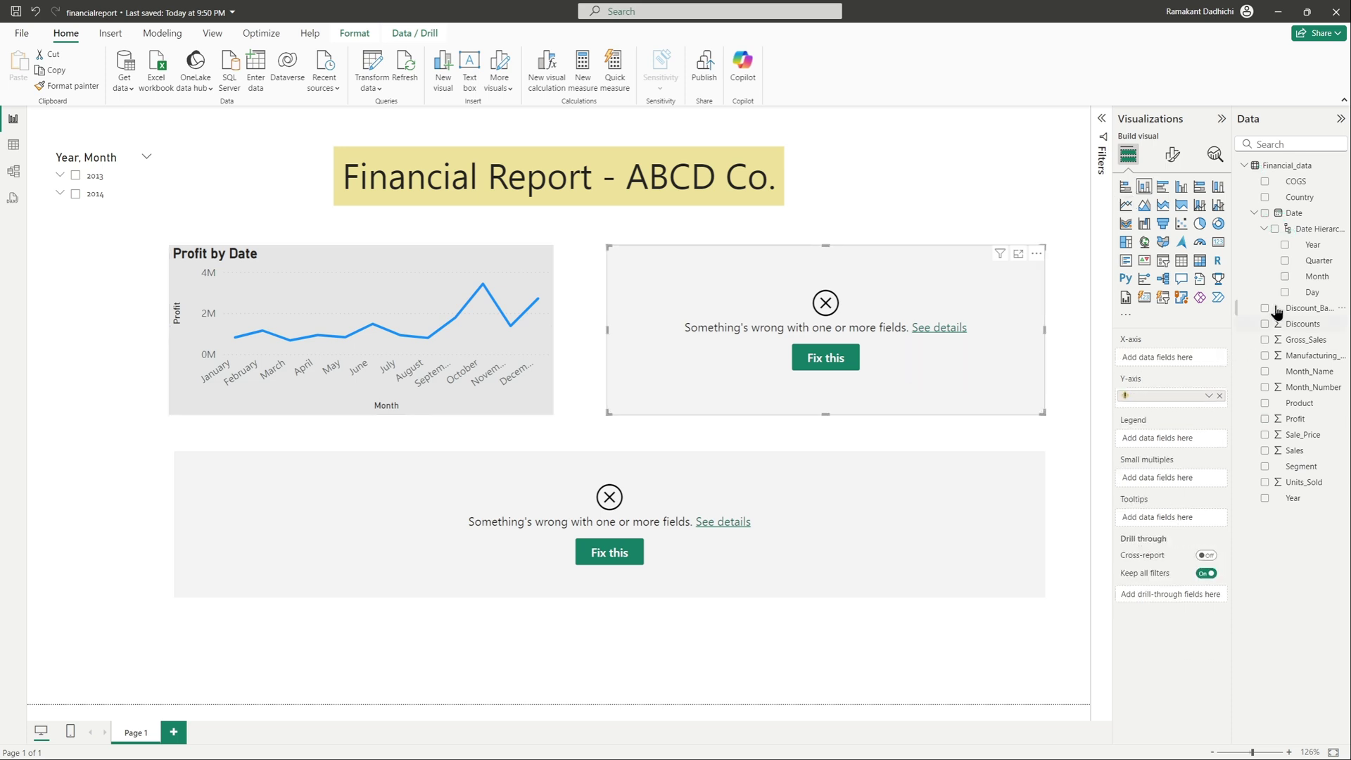
{"action": "left_click", "coordinate": [1265, 197]}
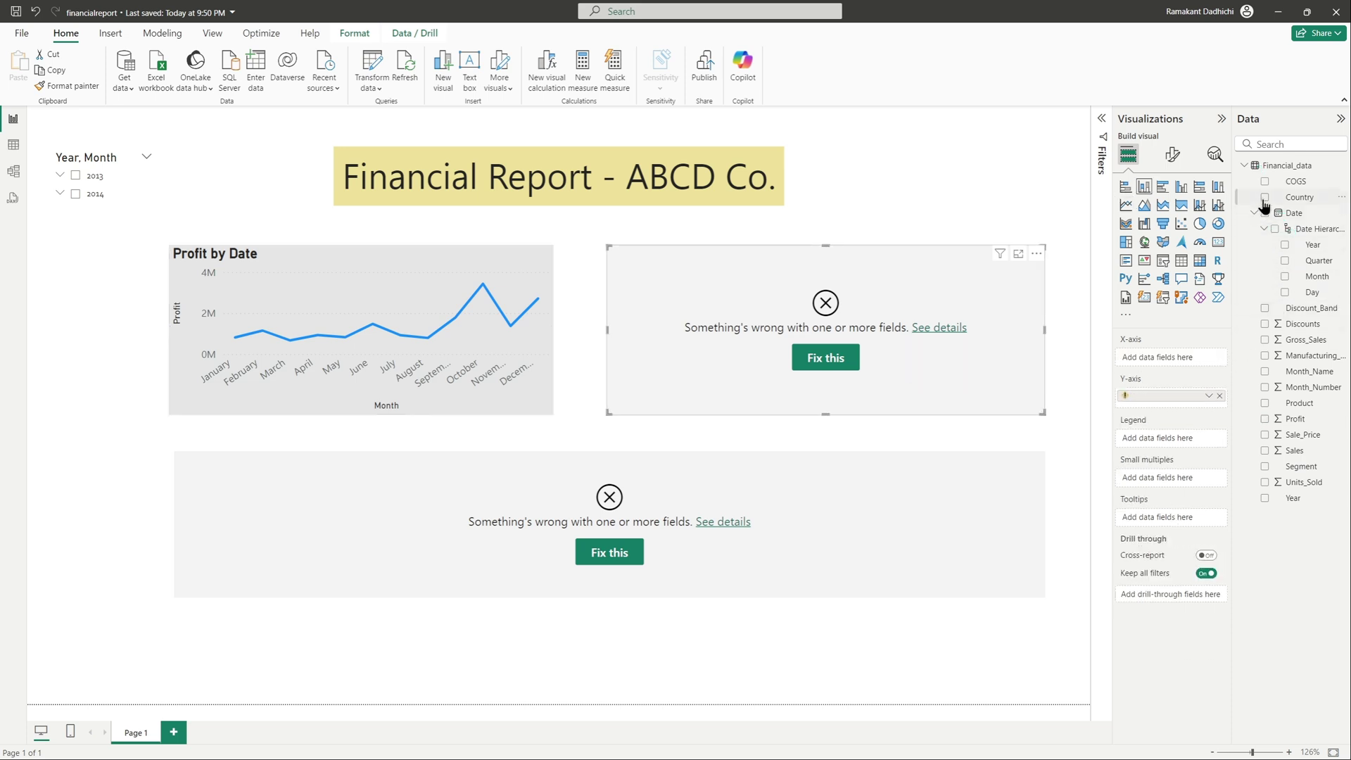
{"action": "left_click", "coordinate": [1220, 400]}
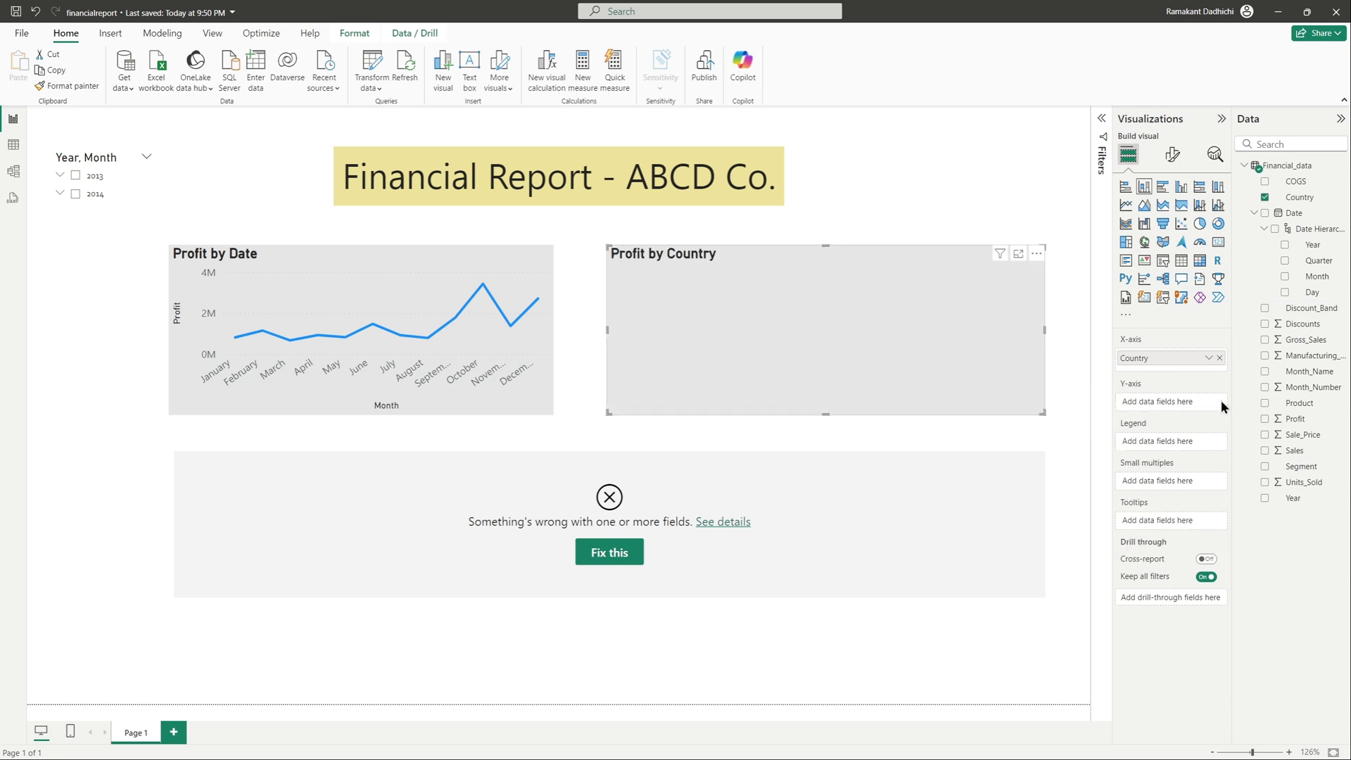
{"action": "left_click", "coordinate": [1265, 419]}
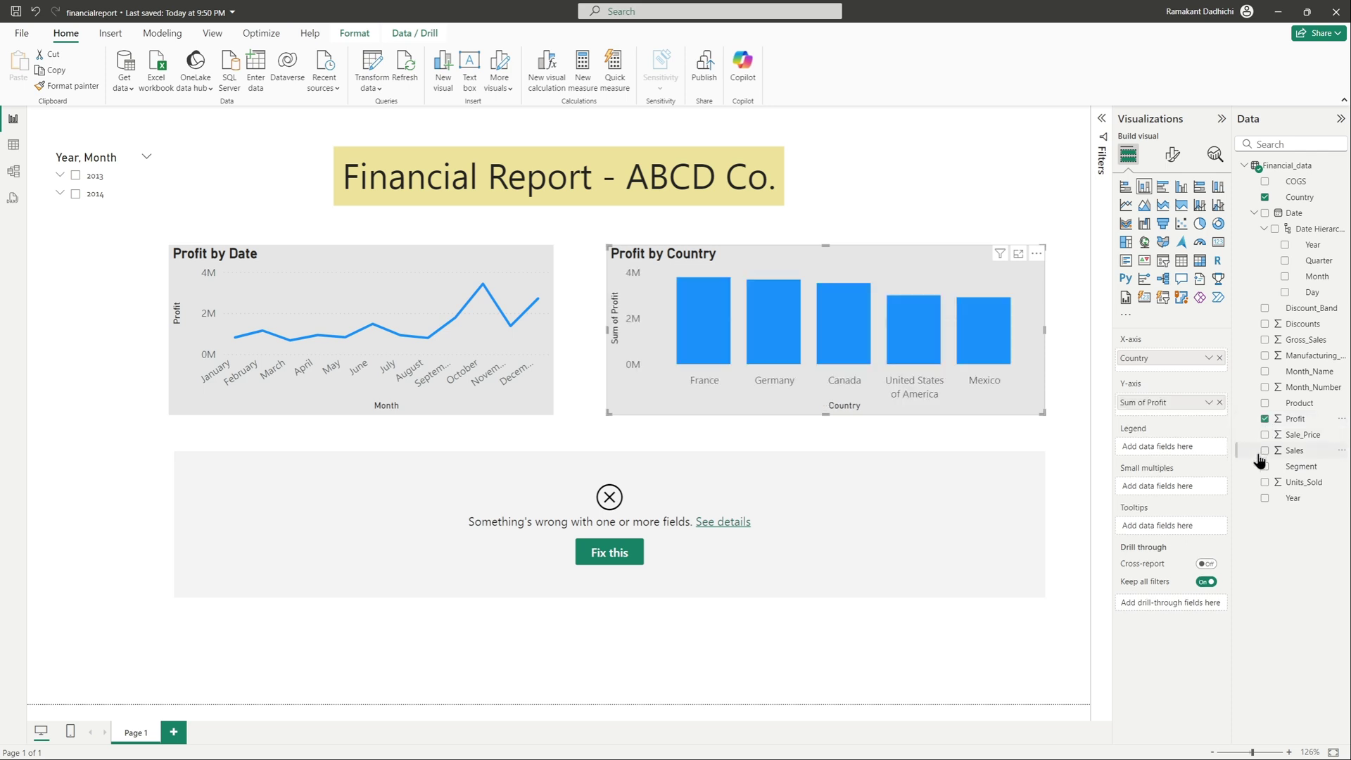
Step: Rebuild the bottom chart with Product on x-axis, Sum of Gross_Sales on y-axis, Segment legend
{"action": "left_click", "coordinate": [838, 531]}
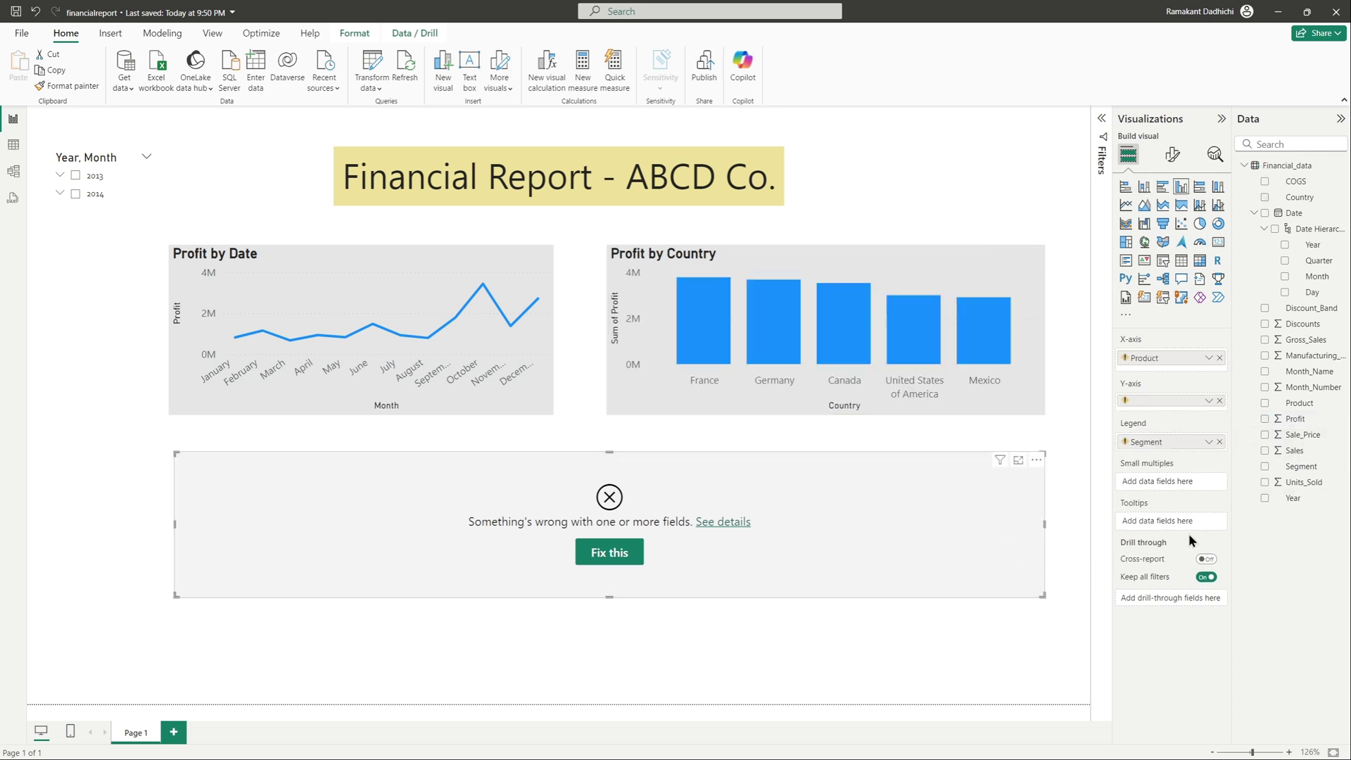
{"action": "left_click", "coordinate": [1219, 358]}
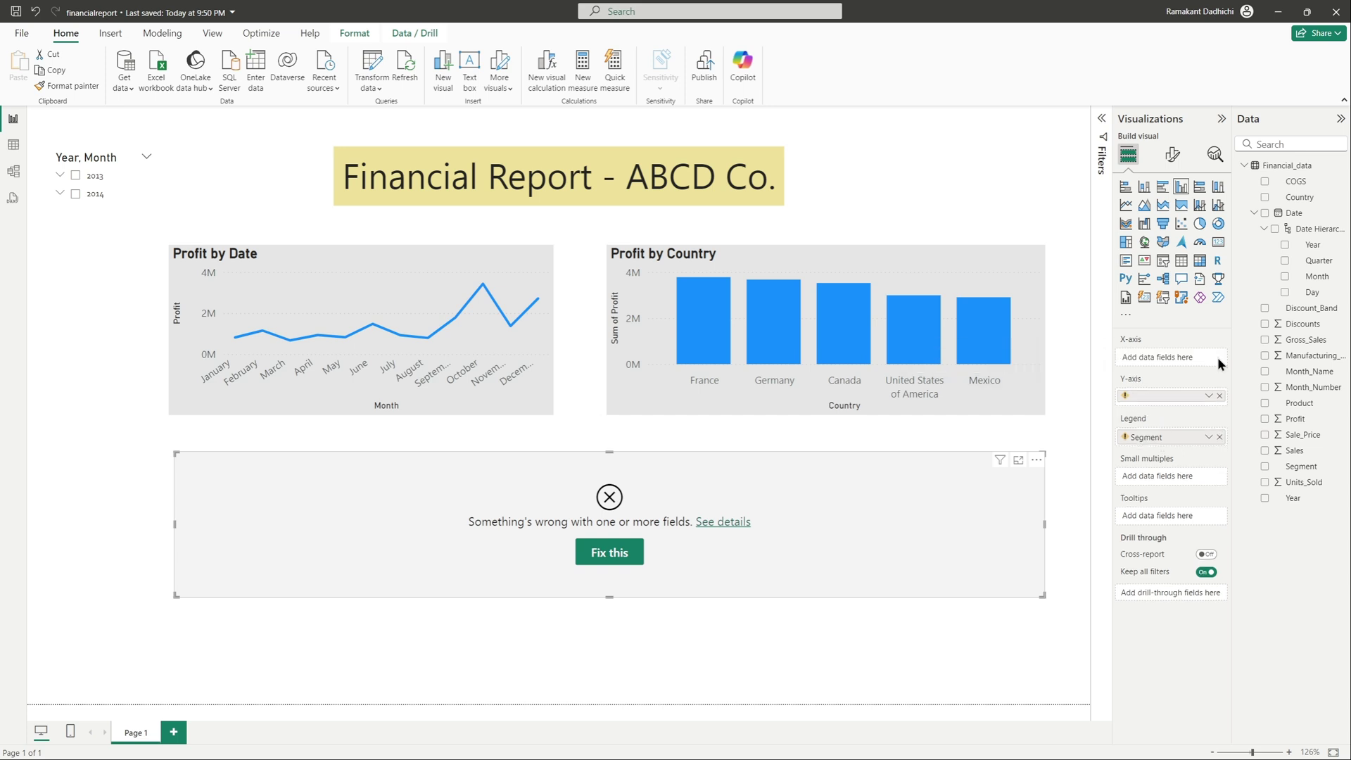
{"action": "left_click", "coordinate": [1265, 404]}
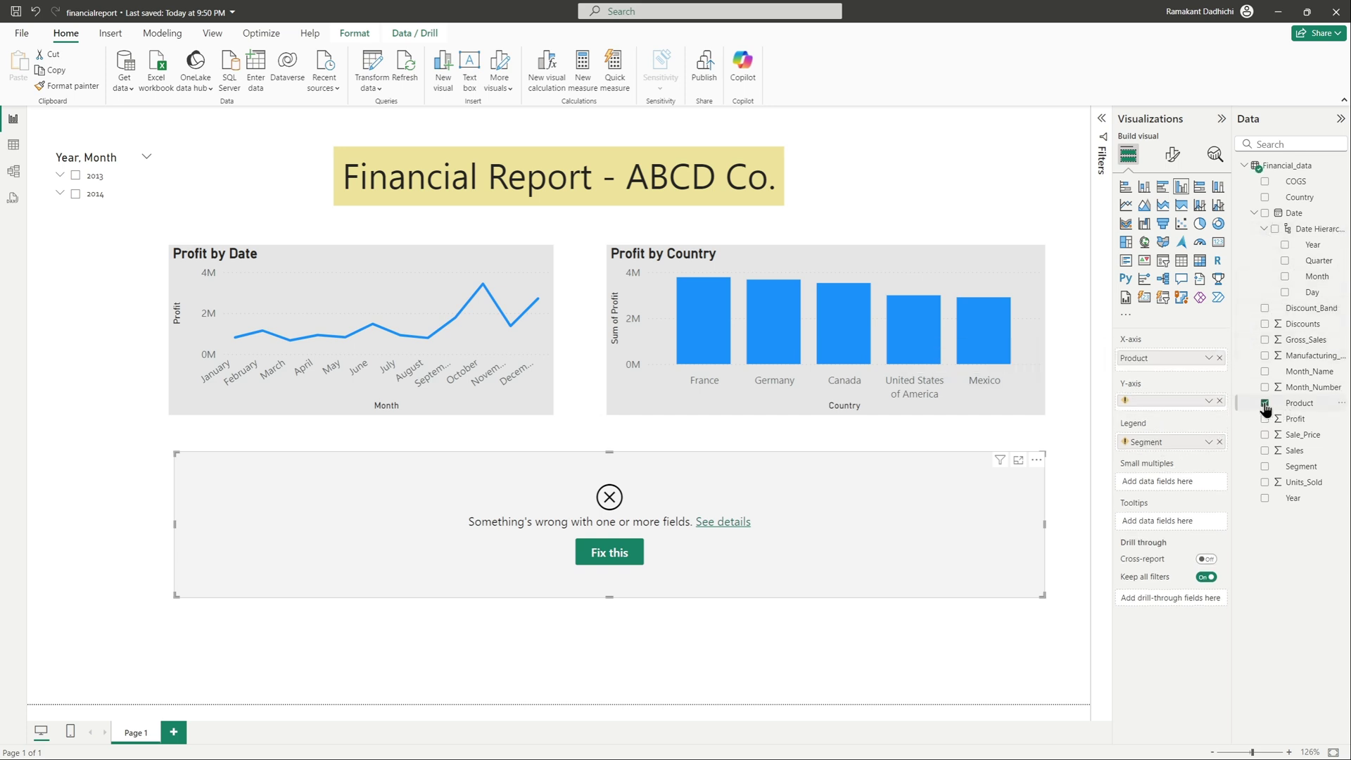
{"action": "left_click", "coordinate": [1220, 401]}
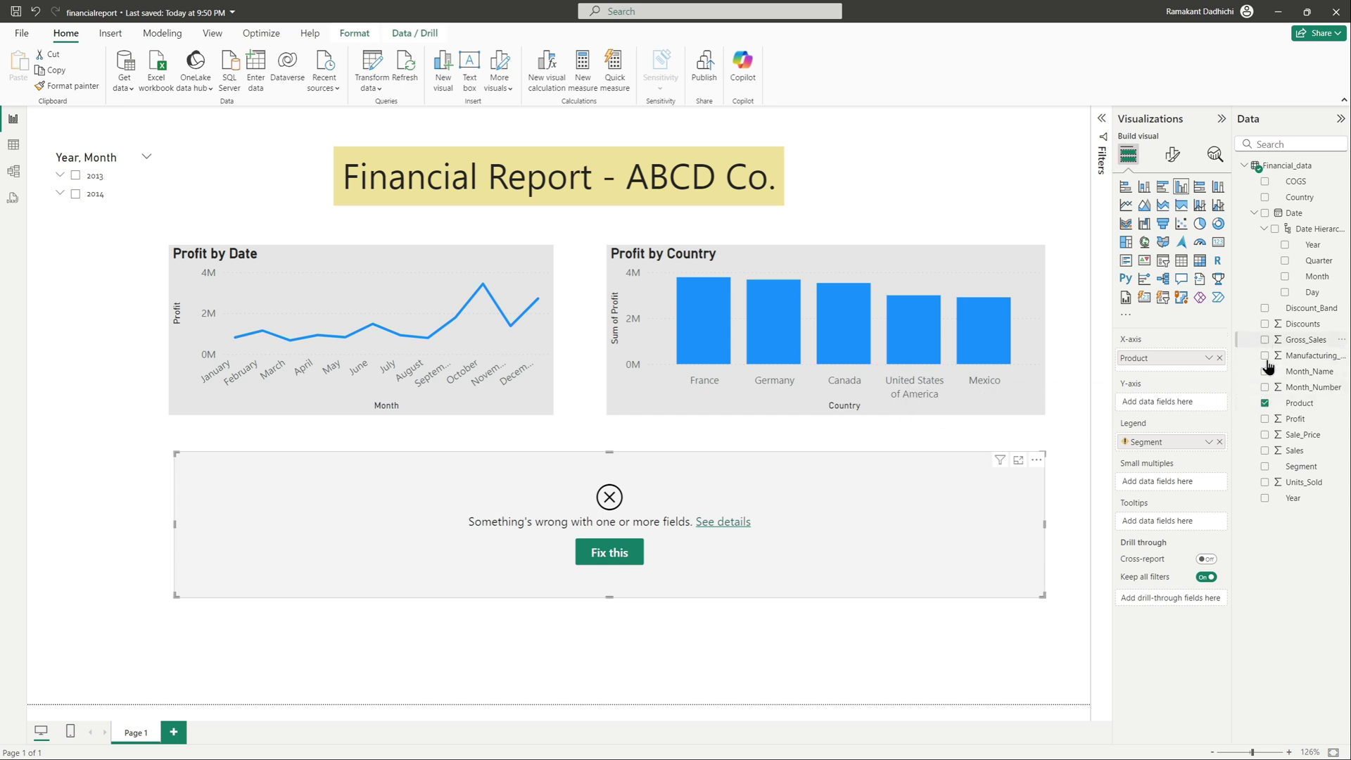
{"action": "left_click", "coordinate": [1265, 339]}
{"action": "left_click", "coordinate": [1220, 403]}
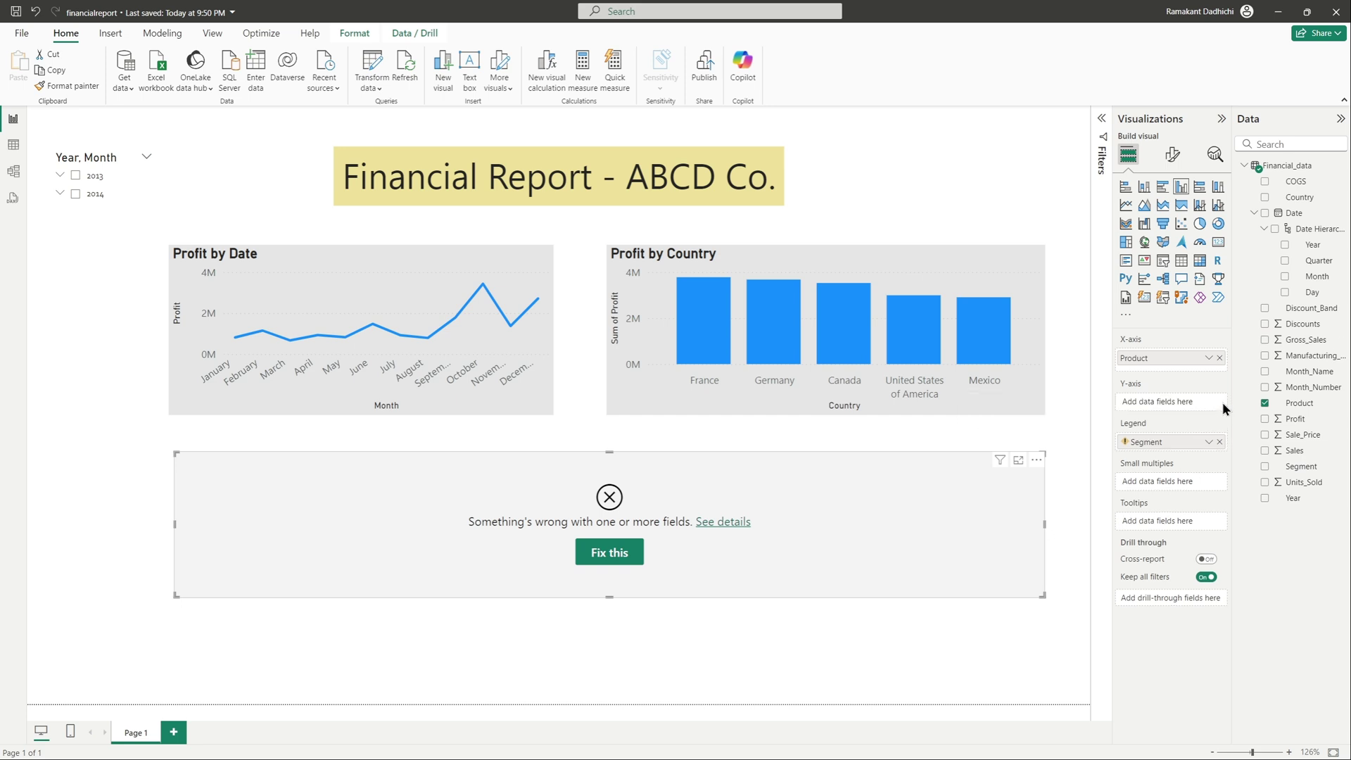
{"action": "left_click", "coordinate": [1265, 339]}
{"action": "left_click", "coordinate": [1220, 442]}
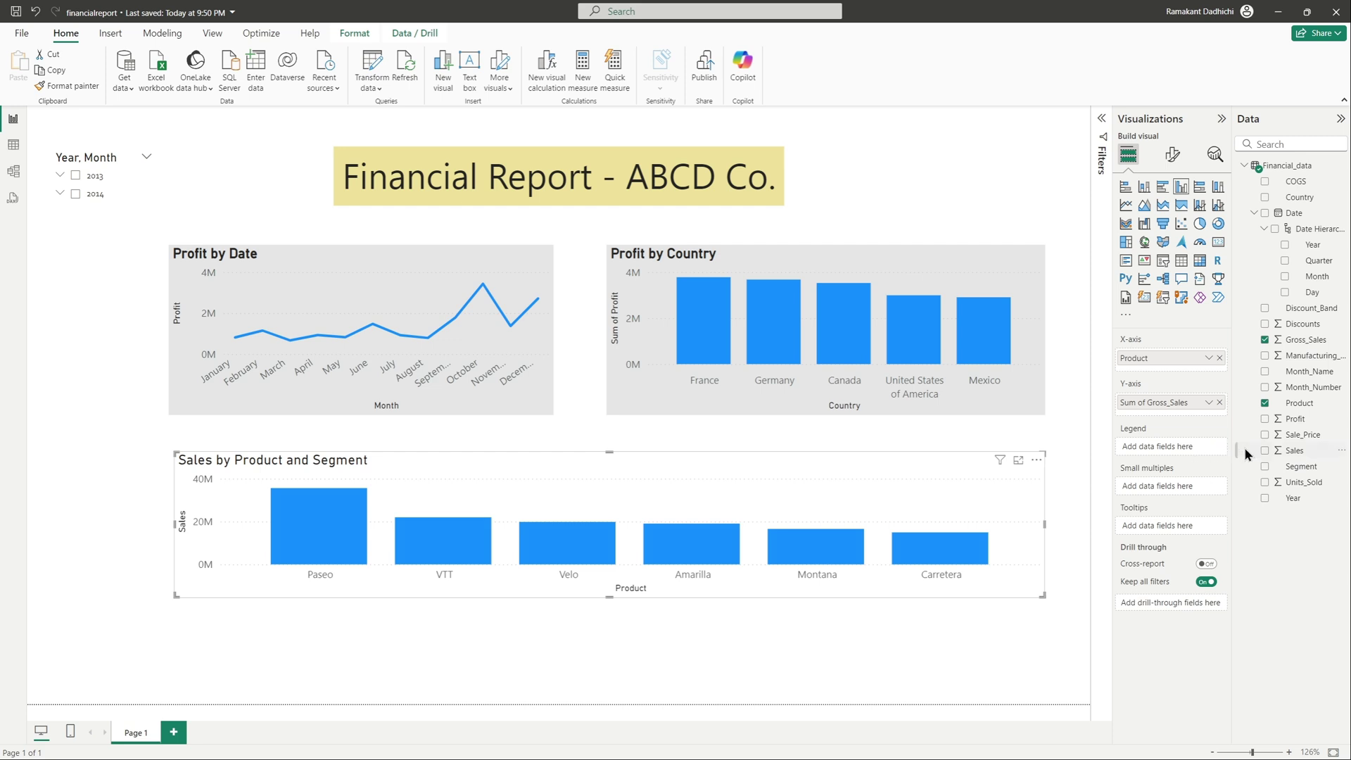
{"action": "left_click", "coordinate": [1264, 466]}
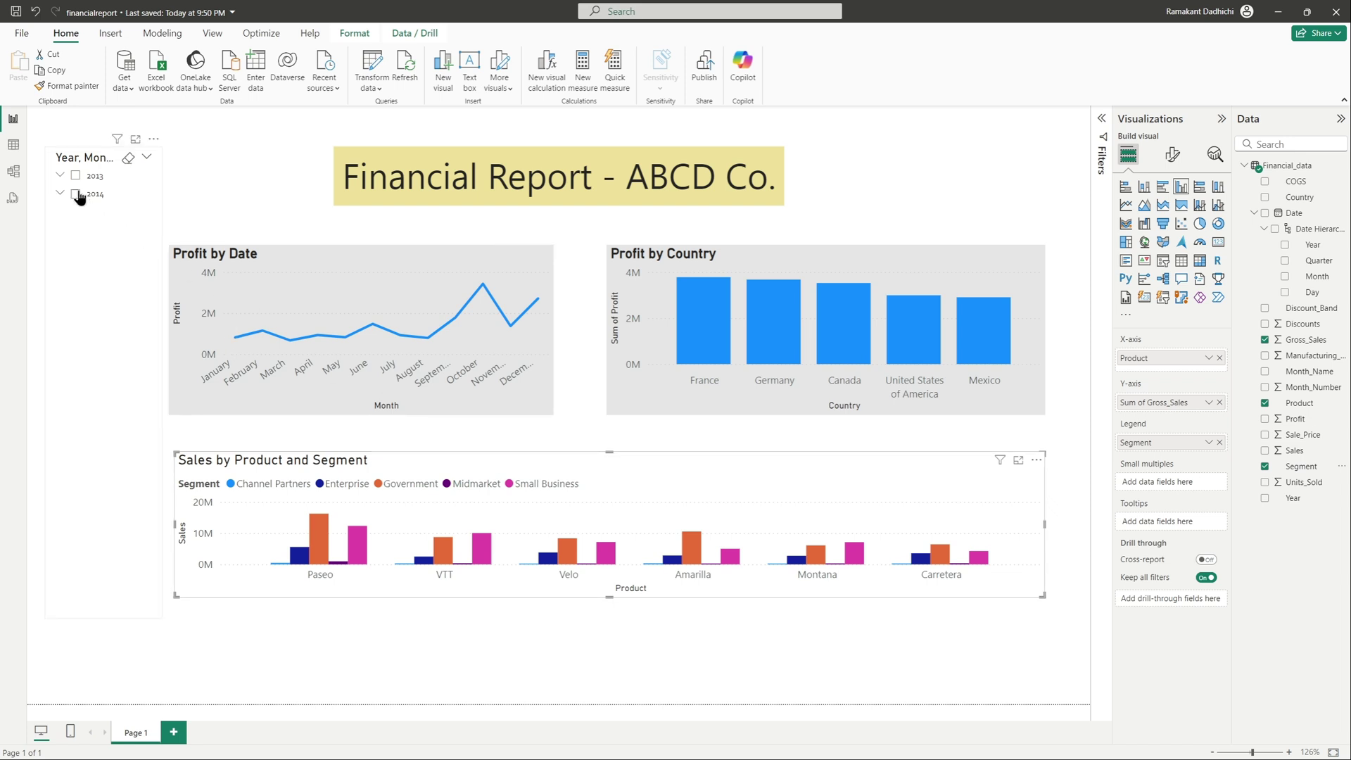
Step: Test the slicer with January 2013, September 2013 and all of 2013, then clear it
{"action": "left_click", "coordinate": [62, 176]}
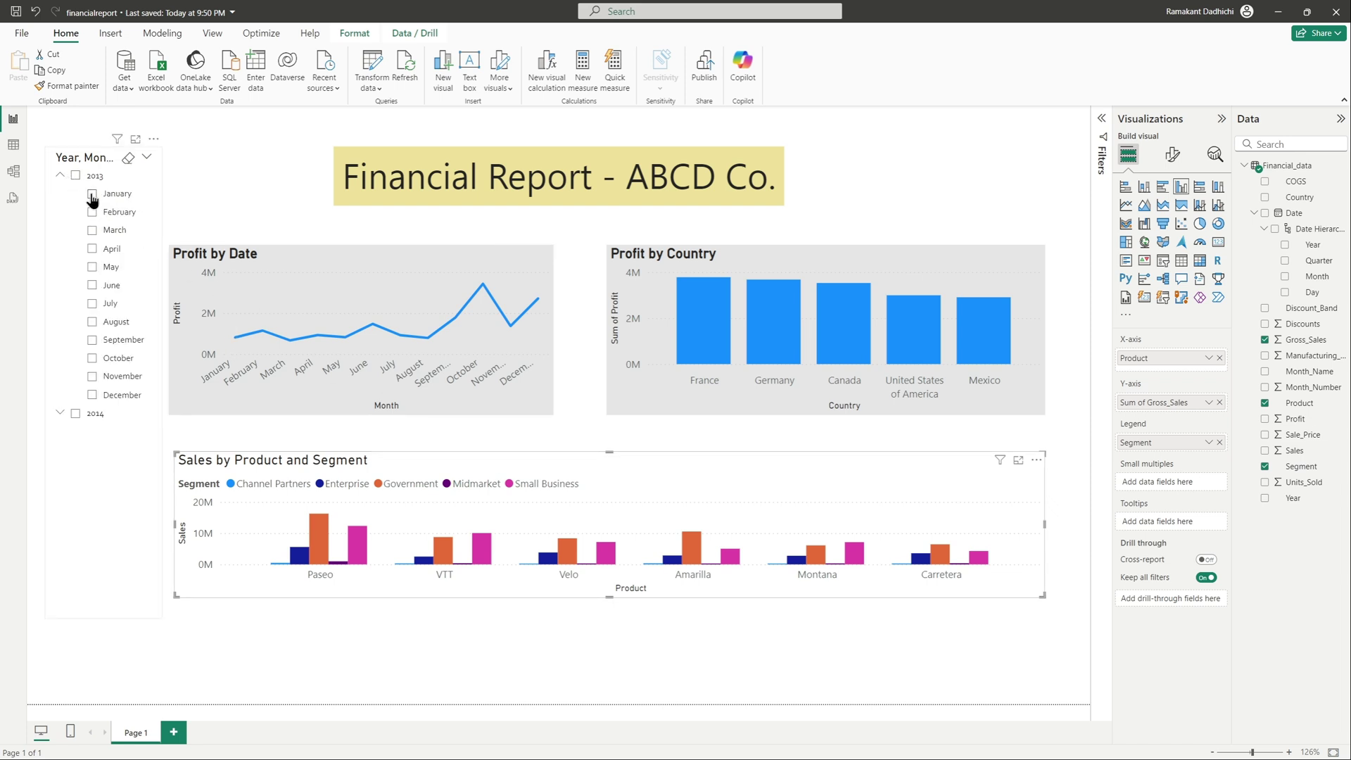
{"action": "left_click", "coordinate": [92, 193]}
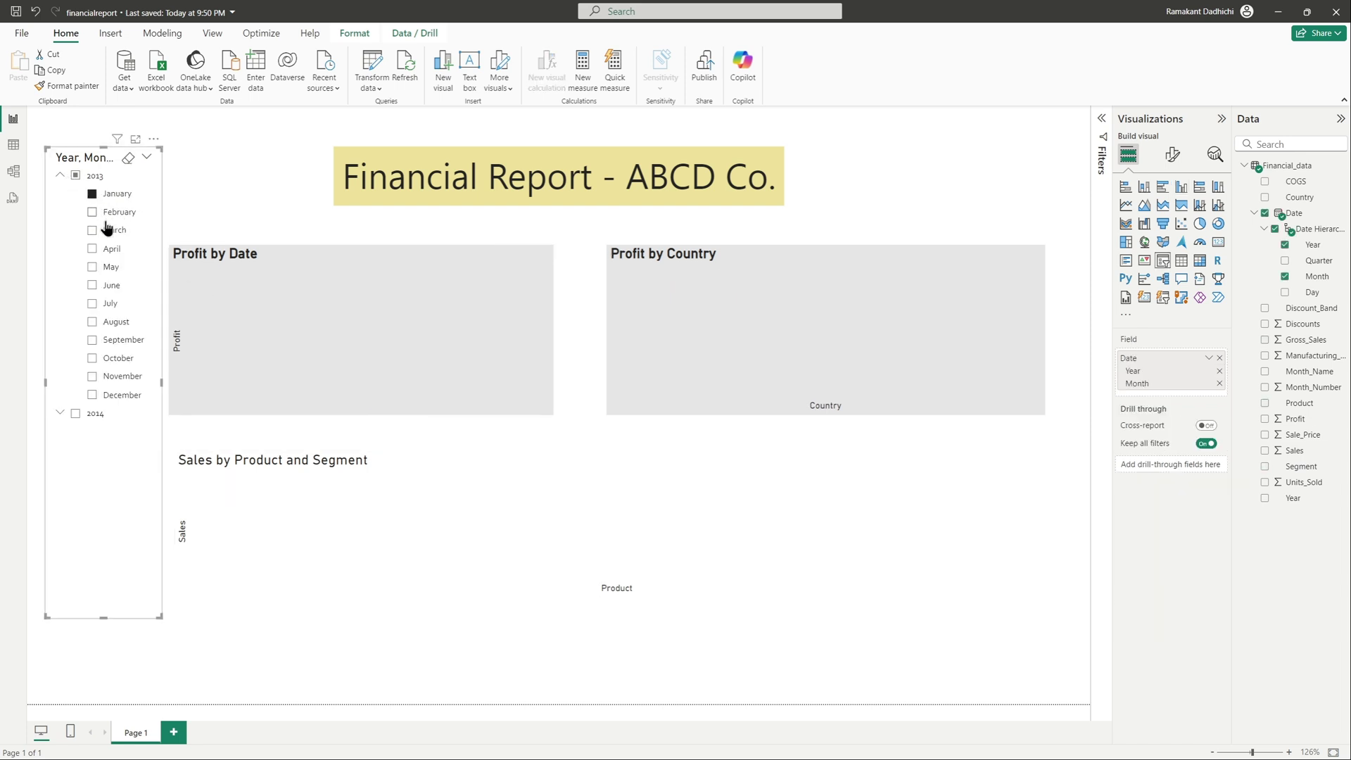
{"action": "left_click", "coordinate": [91, 341]}
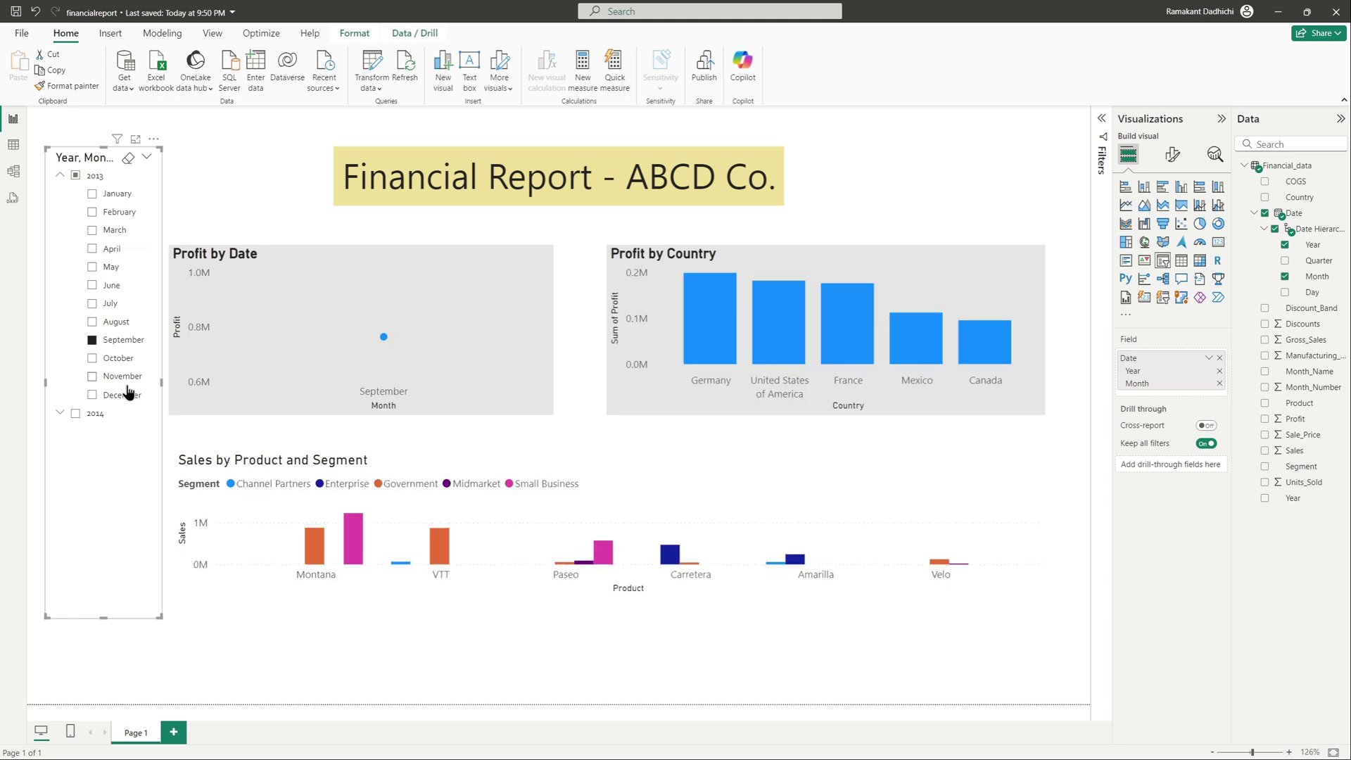
{"action": "left_click", "coordinate": [74, 177]}
{"action": "left_click", "coordinate": [59, 176]}
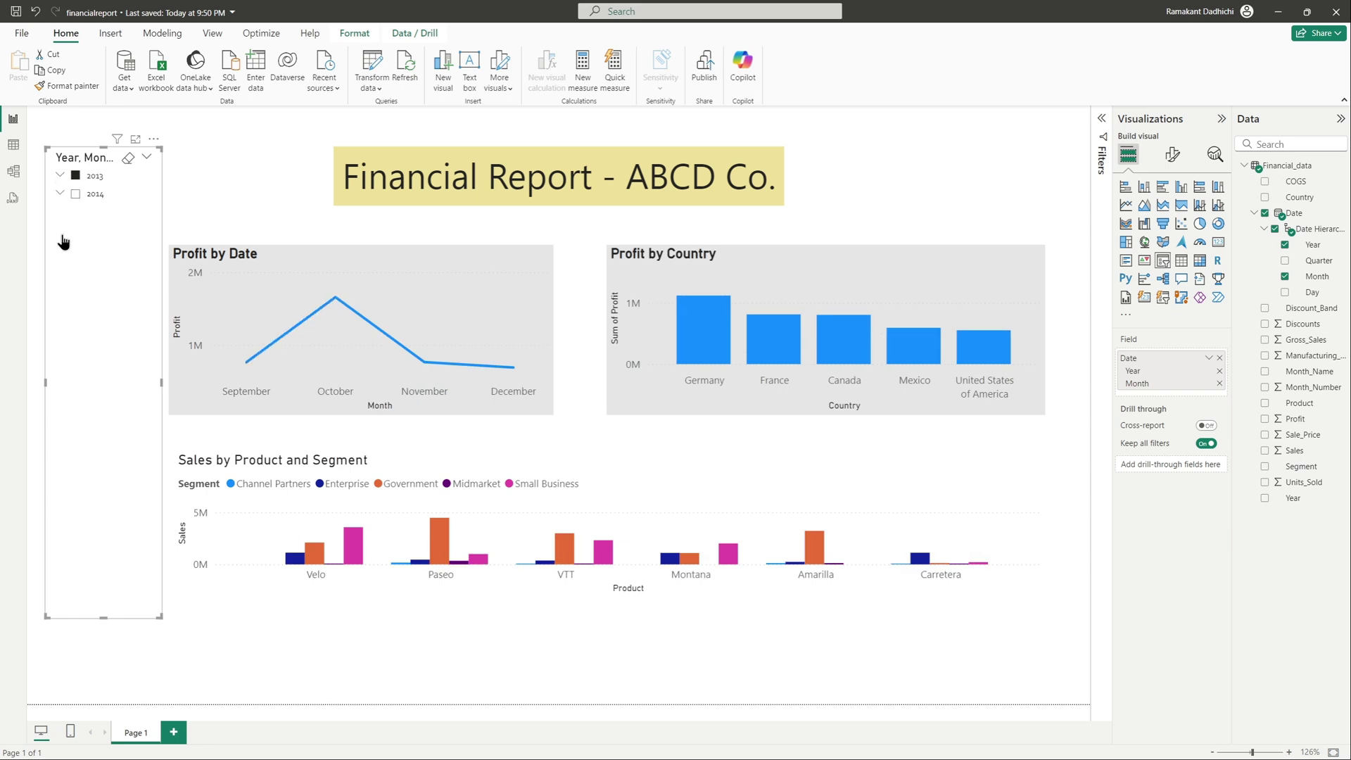
{"action": "left_click", "coordinate": [75, 176]}
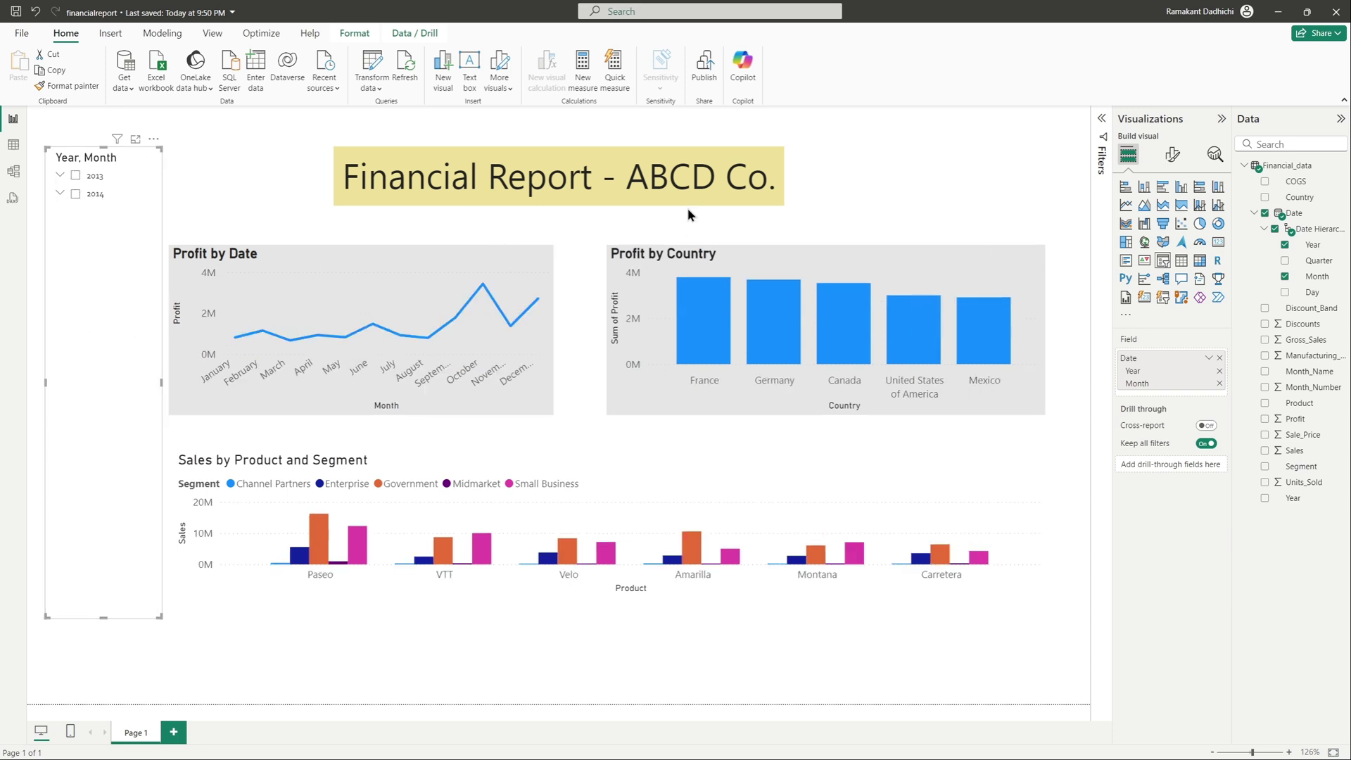
Step: Save the report and publish it to PowerBI_Reporting_Dev, replacing the existing dataset
{"action": "left_click", "coordinate": [706, 68]}
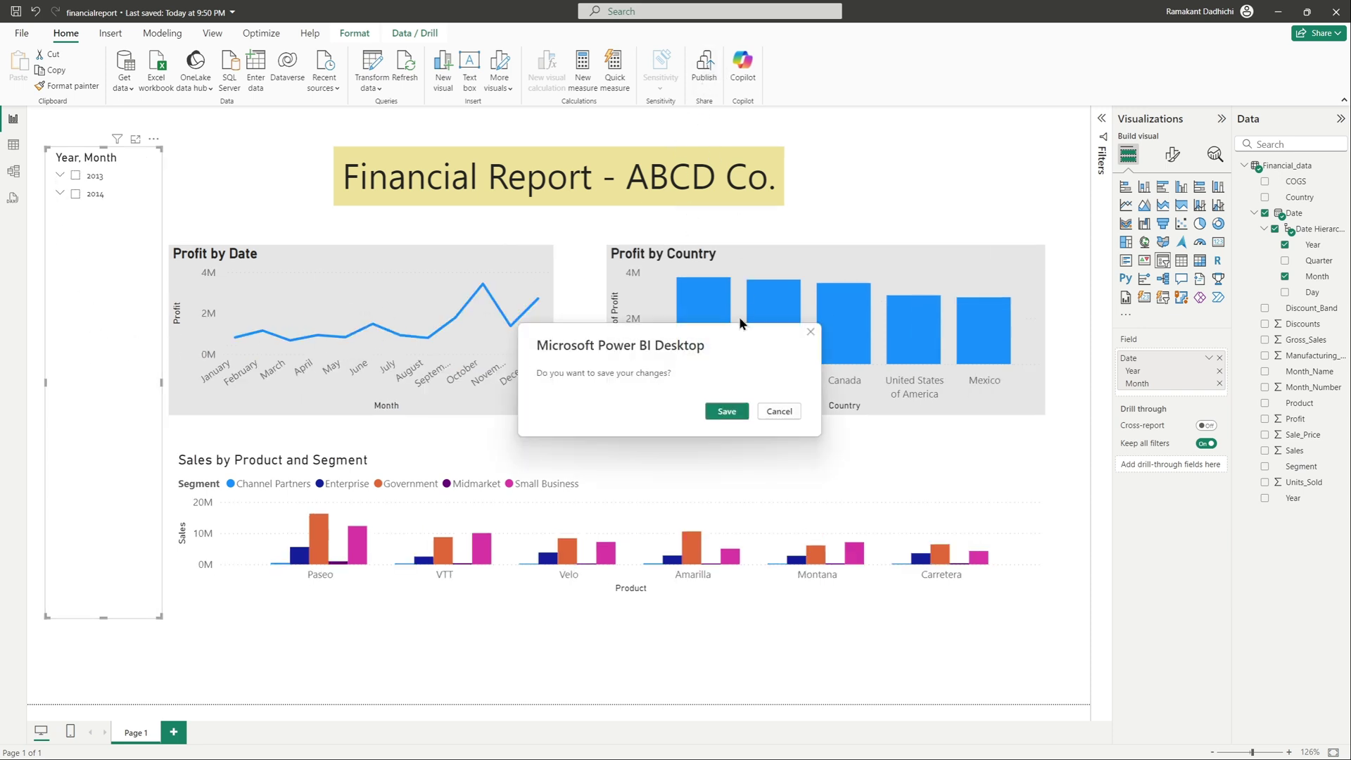
{"action": "left_click", "coordinate": [727, 410]}
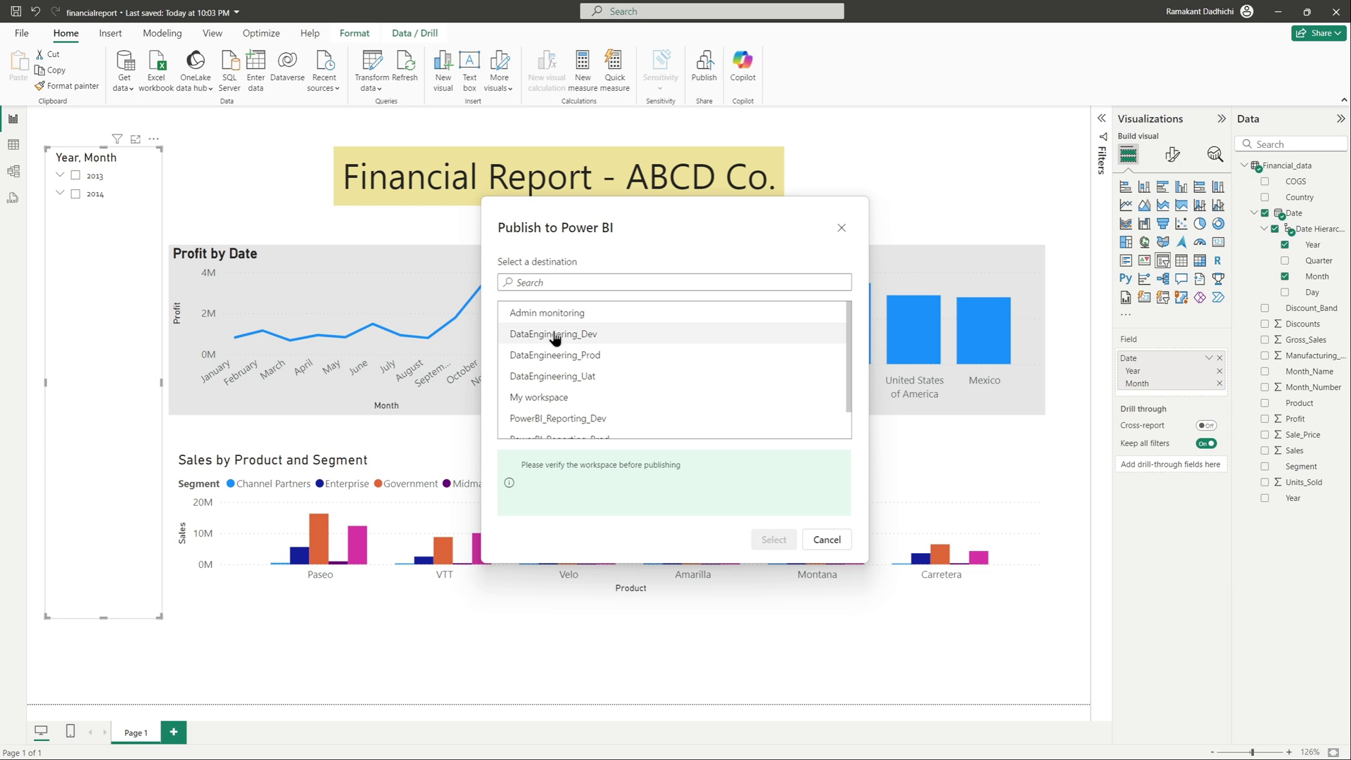
{"action": "scroll", "coordinate": [574, 383], "scroll_direction": "down", "scroll_amount": 1}
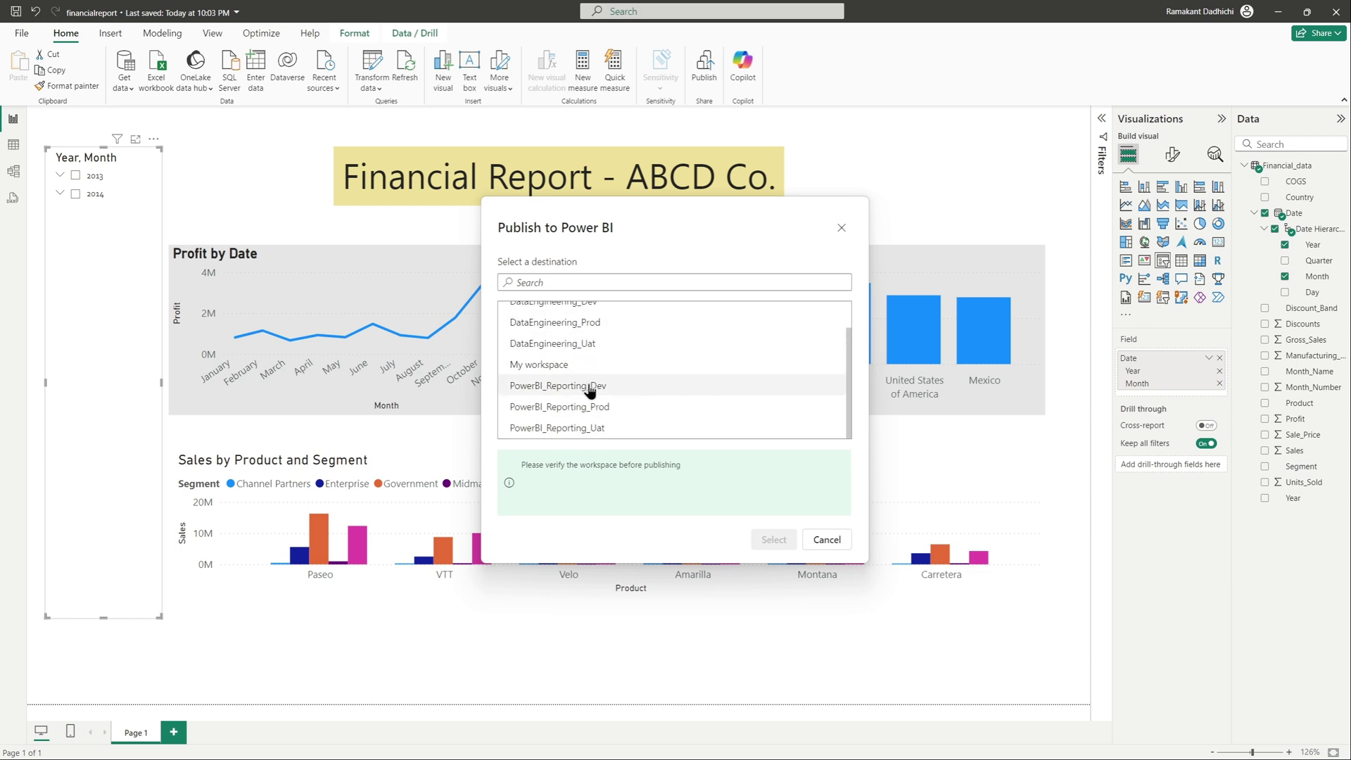
{"action": "left_click", "coordinate": [590, 390]}
{"action": "left_click", "coordinate": [765, 540]}
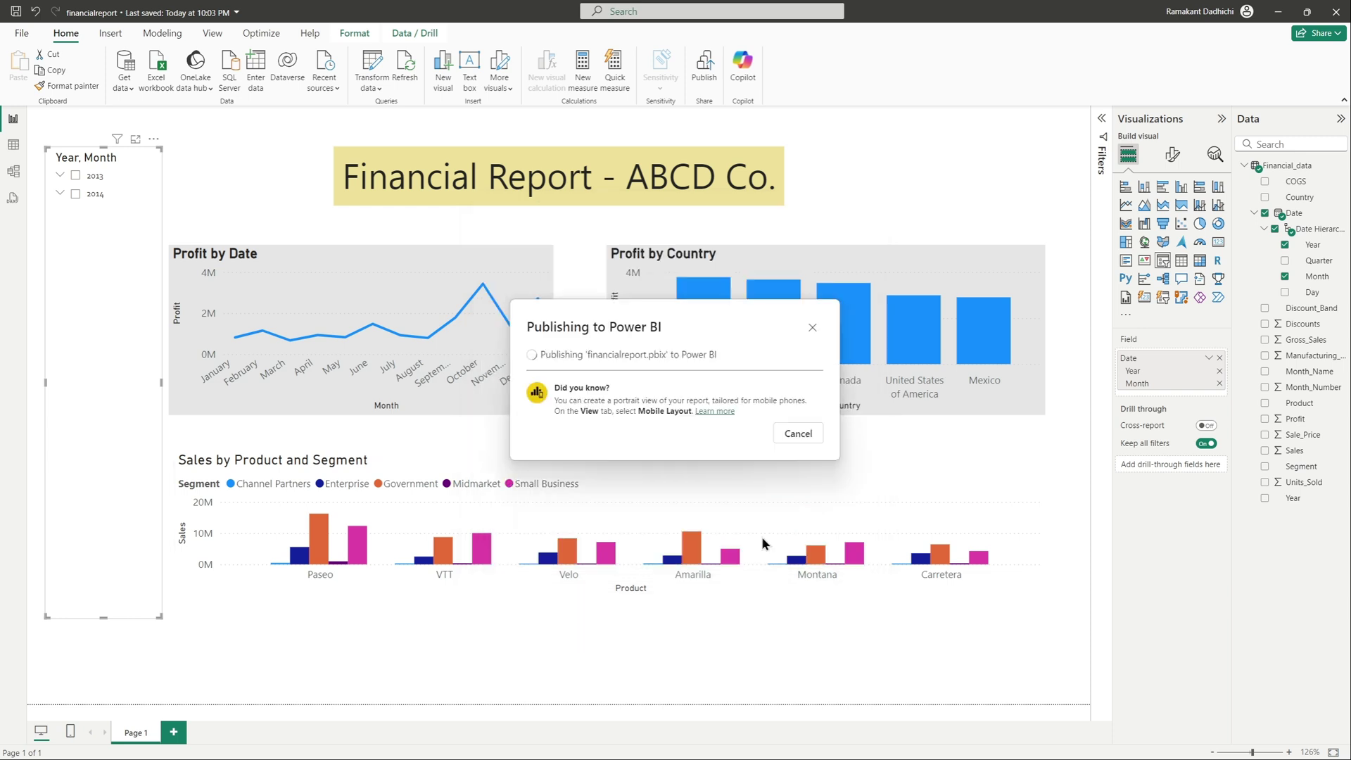
{"action": "left_click", "coordinate": [638, 473]}
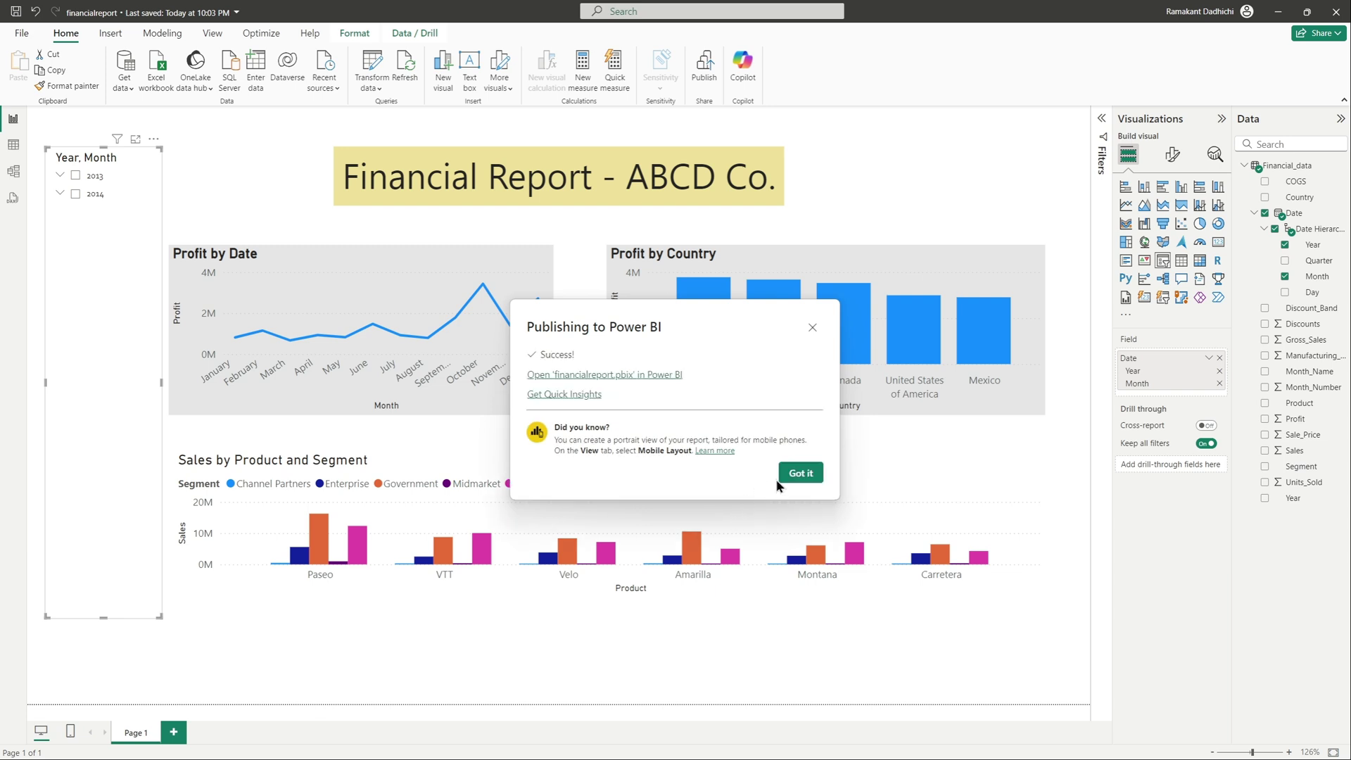
{"action": "left_click", "coordinate": [793, 477]}
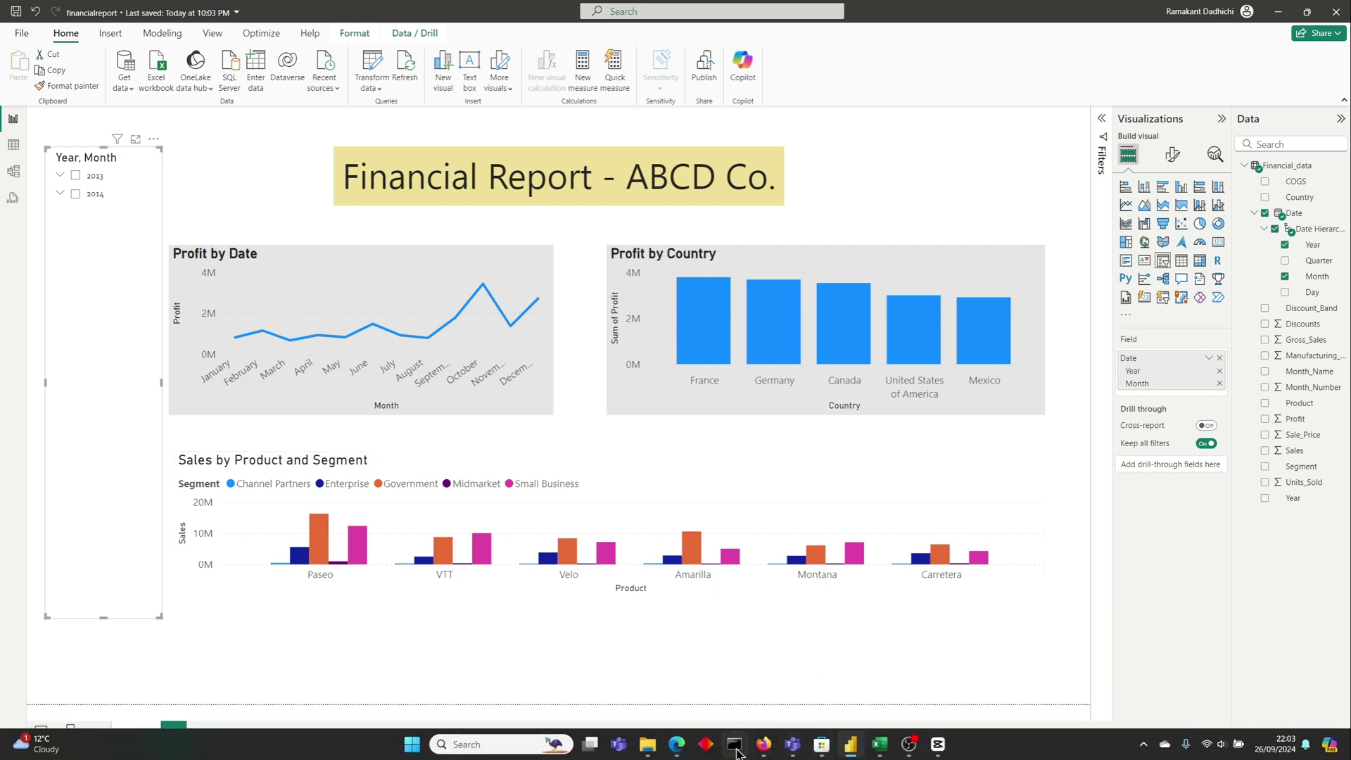
Step: Back in the browser, leave the SQL endpoint and open the PowerBI_Reporting_Dev workspace
{"action": "left_click", "coordinate": [677, 744]}
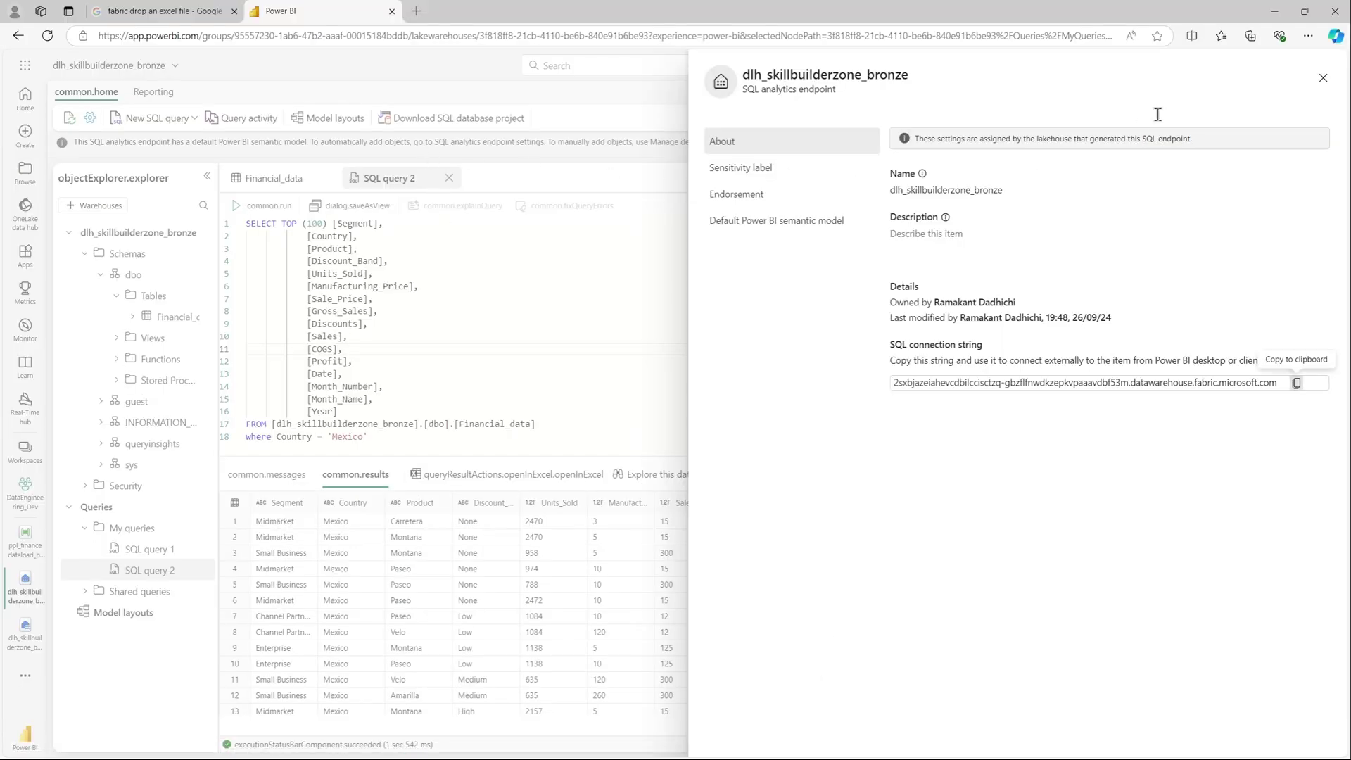
{"action": "left_click", "coordinate": [1324, 79]}
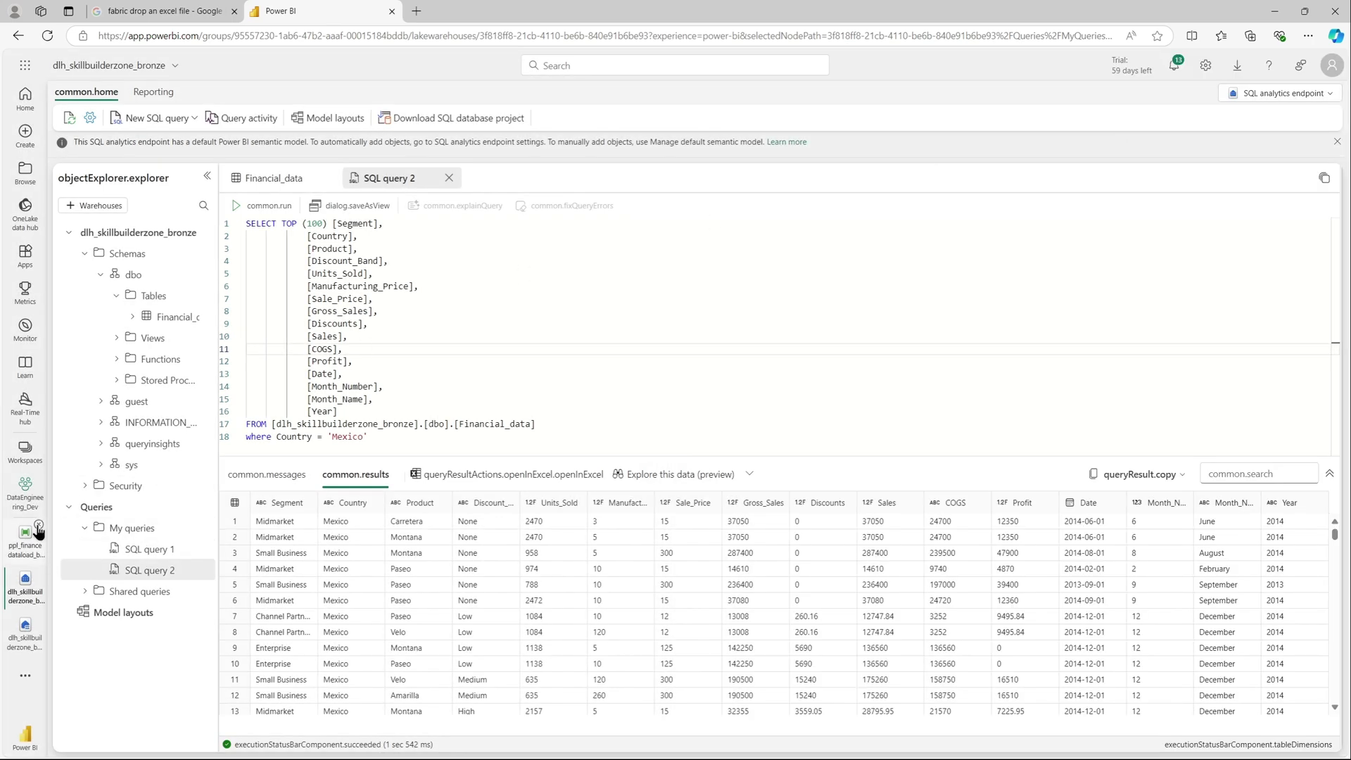
{"action": "left_click", "coordinate": [26, 489]}
{"action": "left_click", "coordinate": [25, 454]}
{"action": "left_click", "coordinate": [139, 317]}
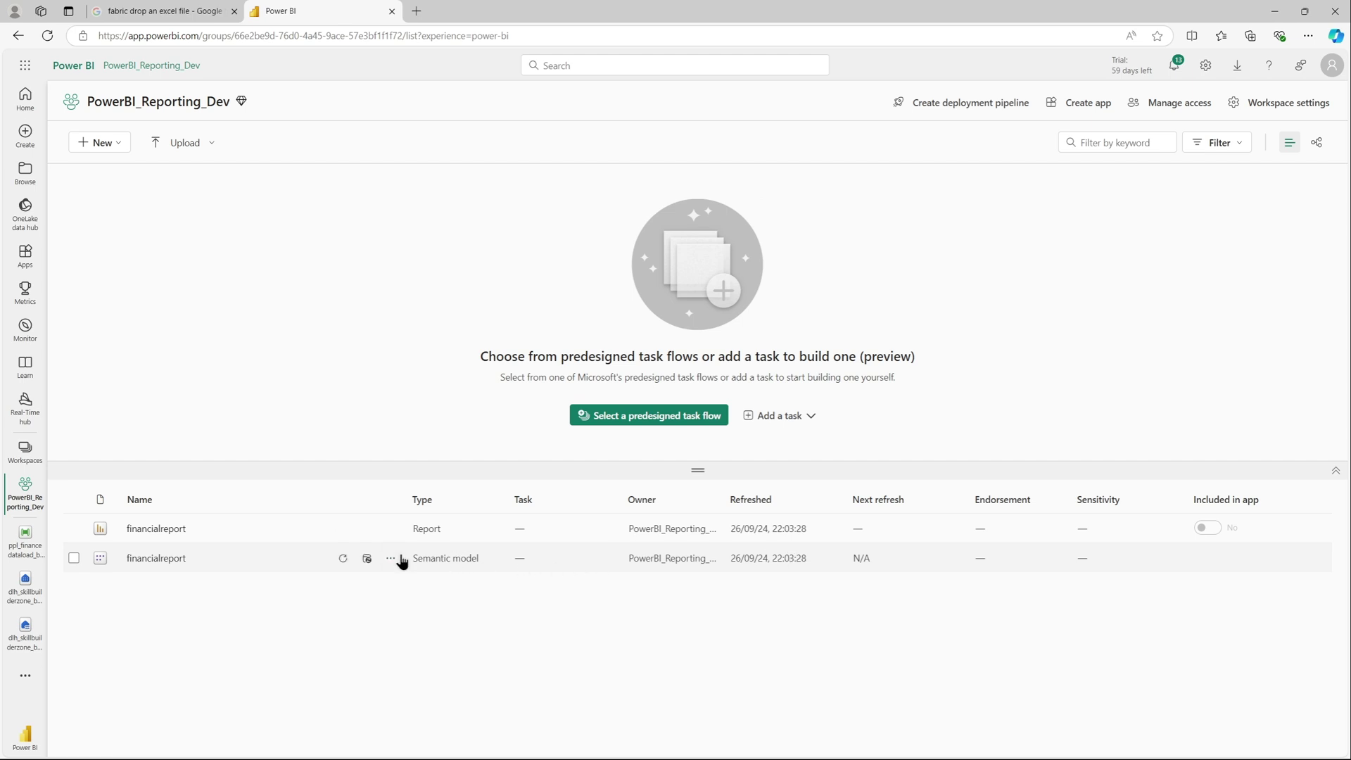
Step: In the financialreport semantic model settings, keep datalakehouse_dev as the mapped connection and check refresh history
{"action": "left_click", "coordinate": [391, 558]}
{"action": "left_click", "coordinate": [408, 369]}
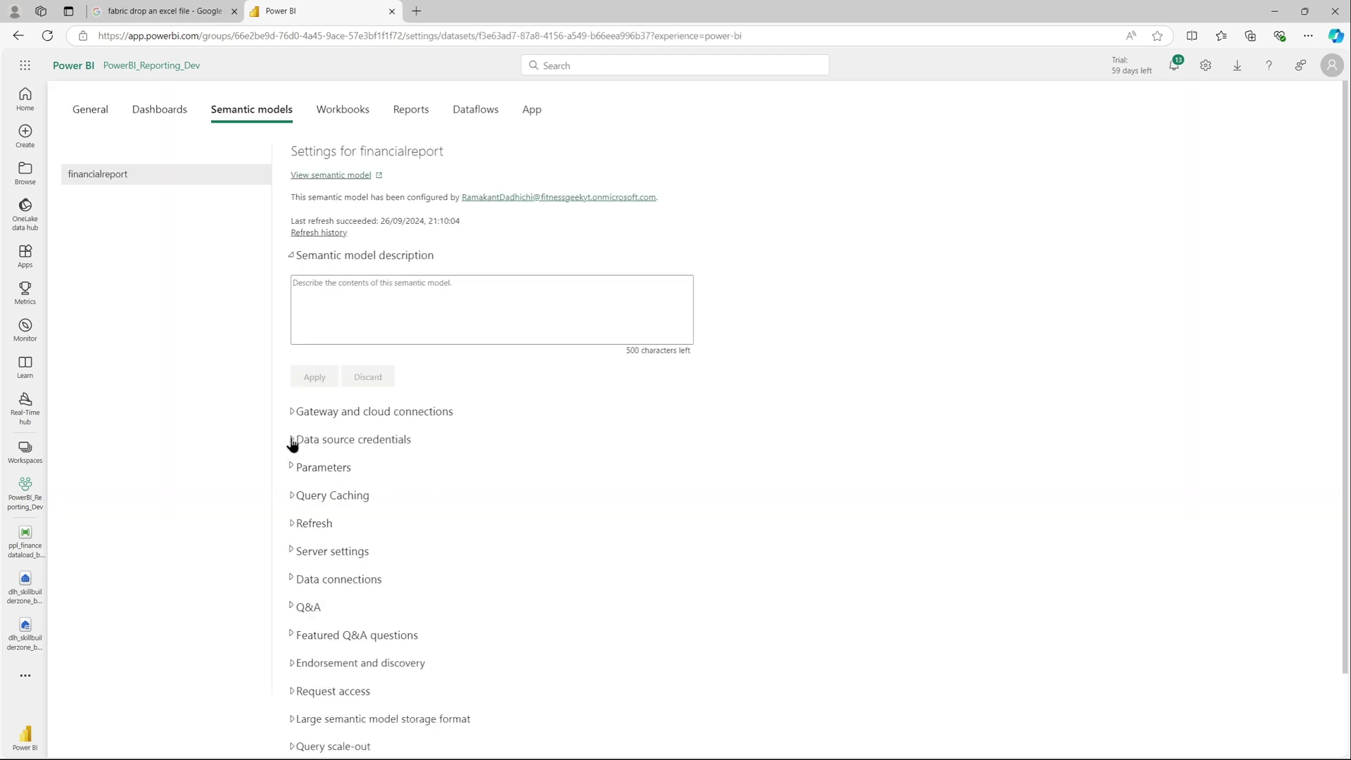
{"action": "left_click", "coordinate": [293, 413]}
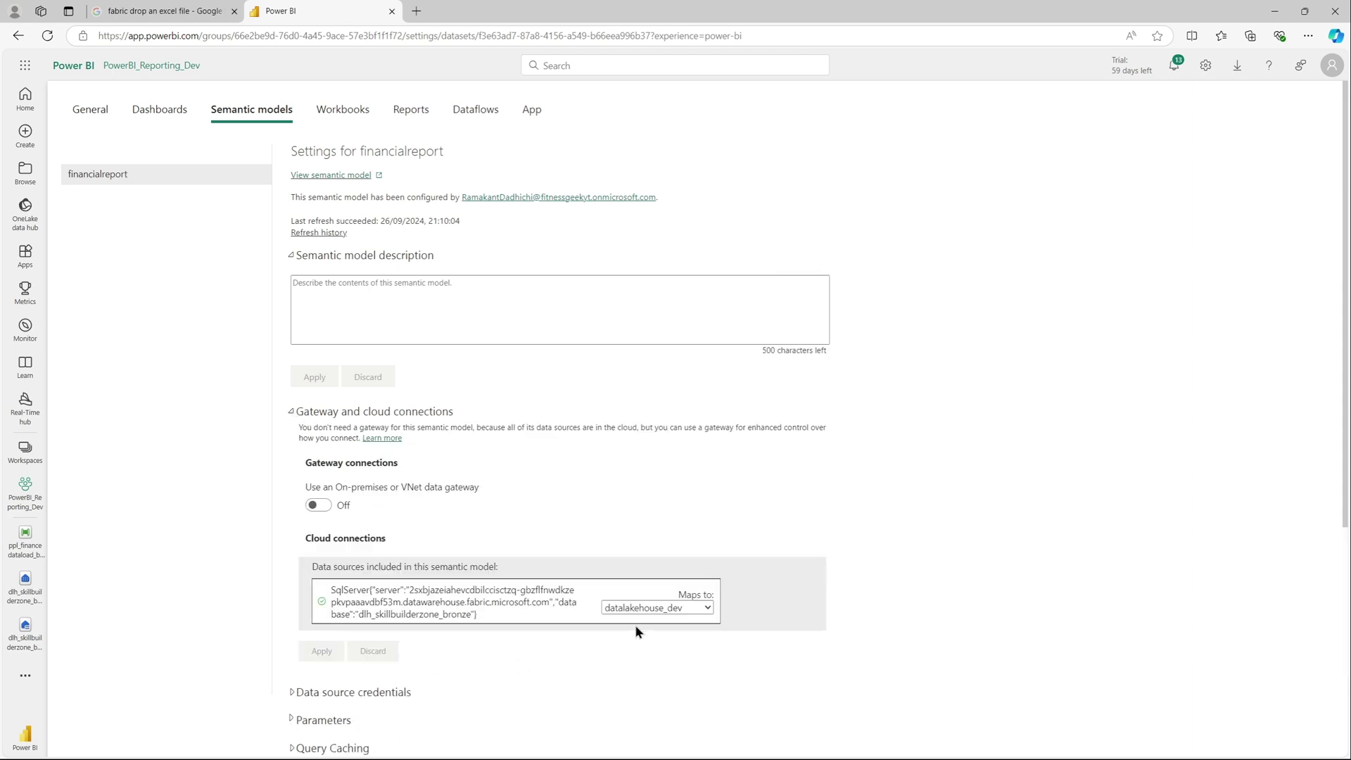
{"action": "left_click", "coordinate": [651, 609]}
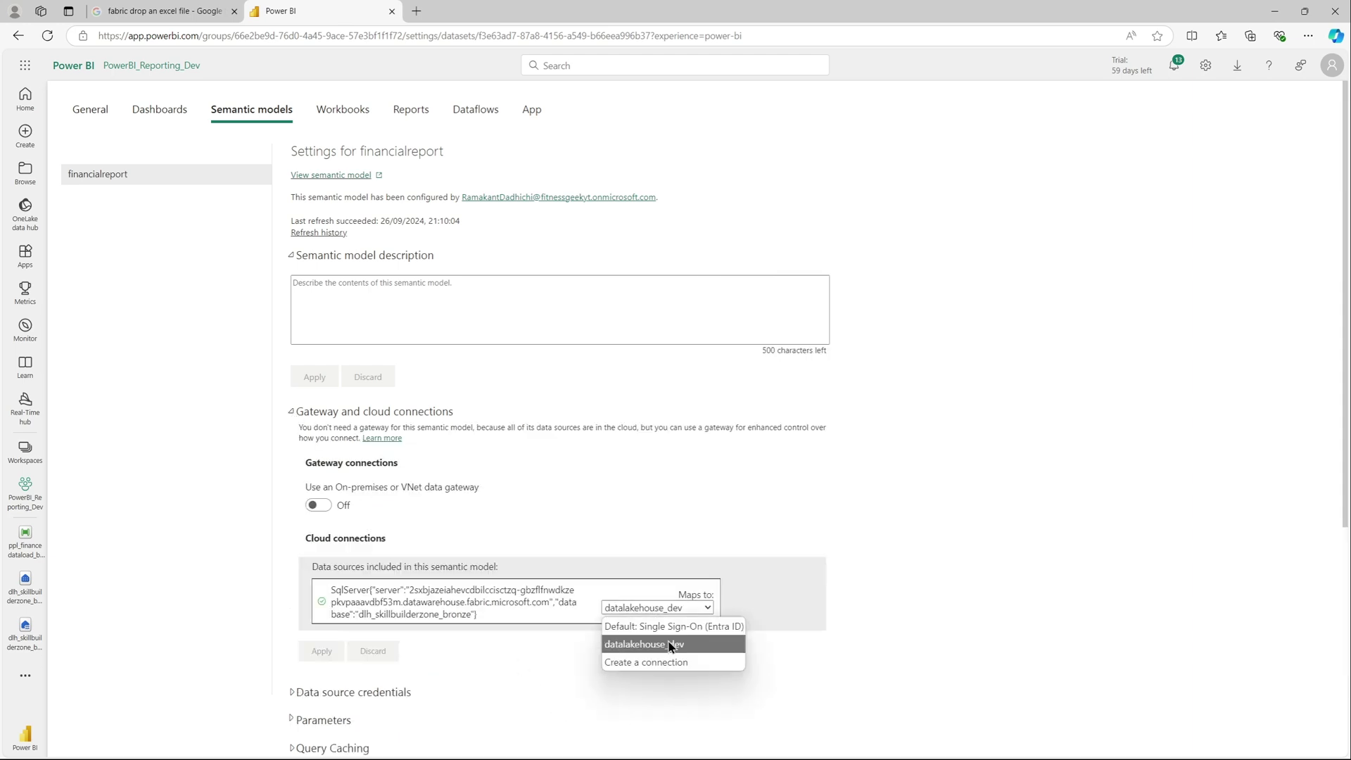
{"action": "left_click", "coordinate": [800, 514]}
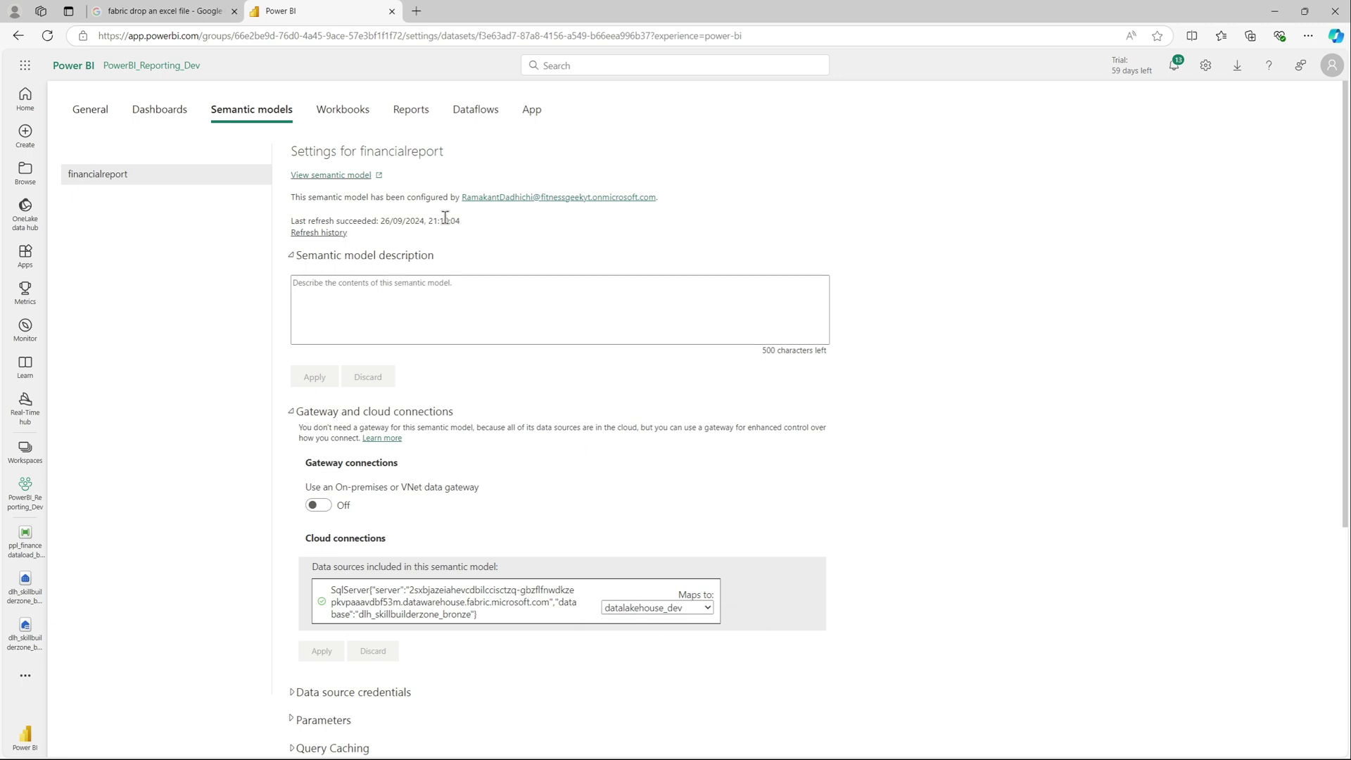
{"action": "left_click", "coordinate": [339, 232]}
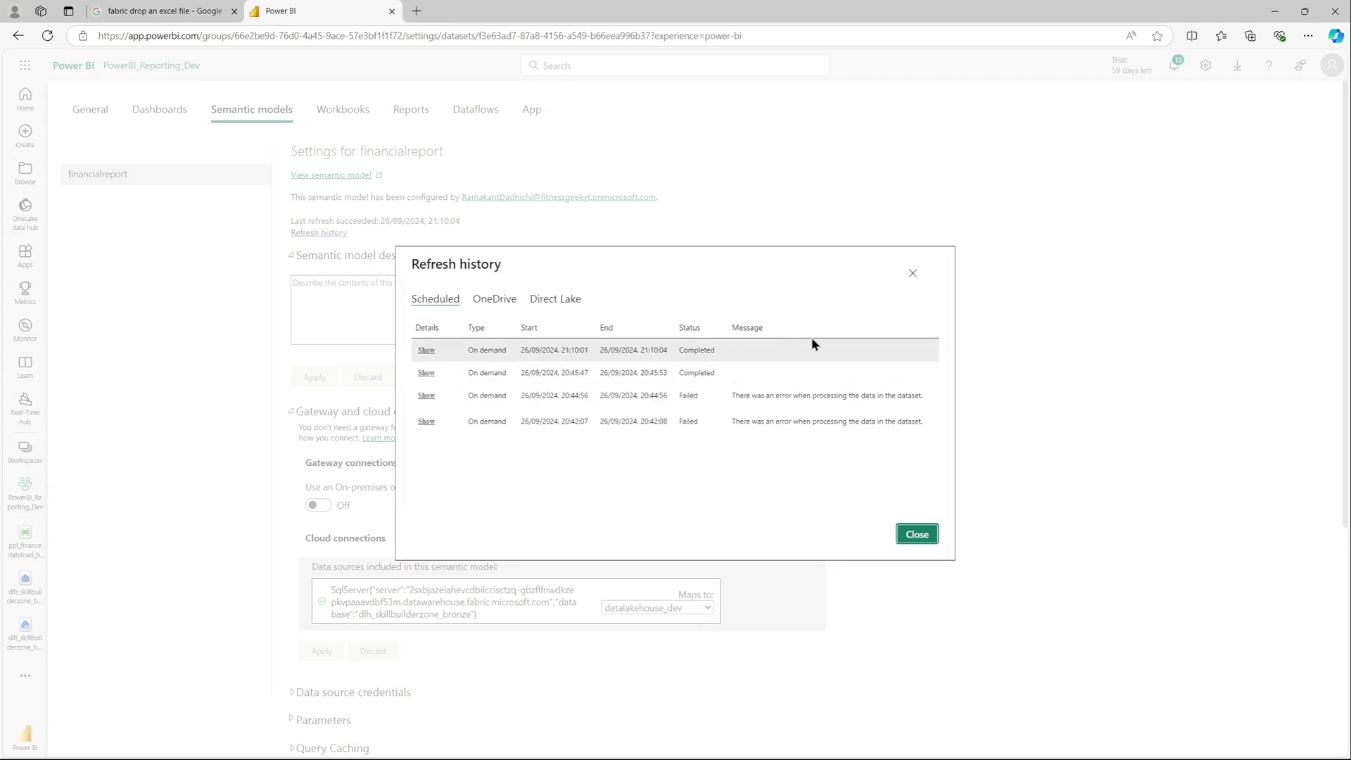
{"action": "left_click", "coordinate": [912, 276]}
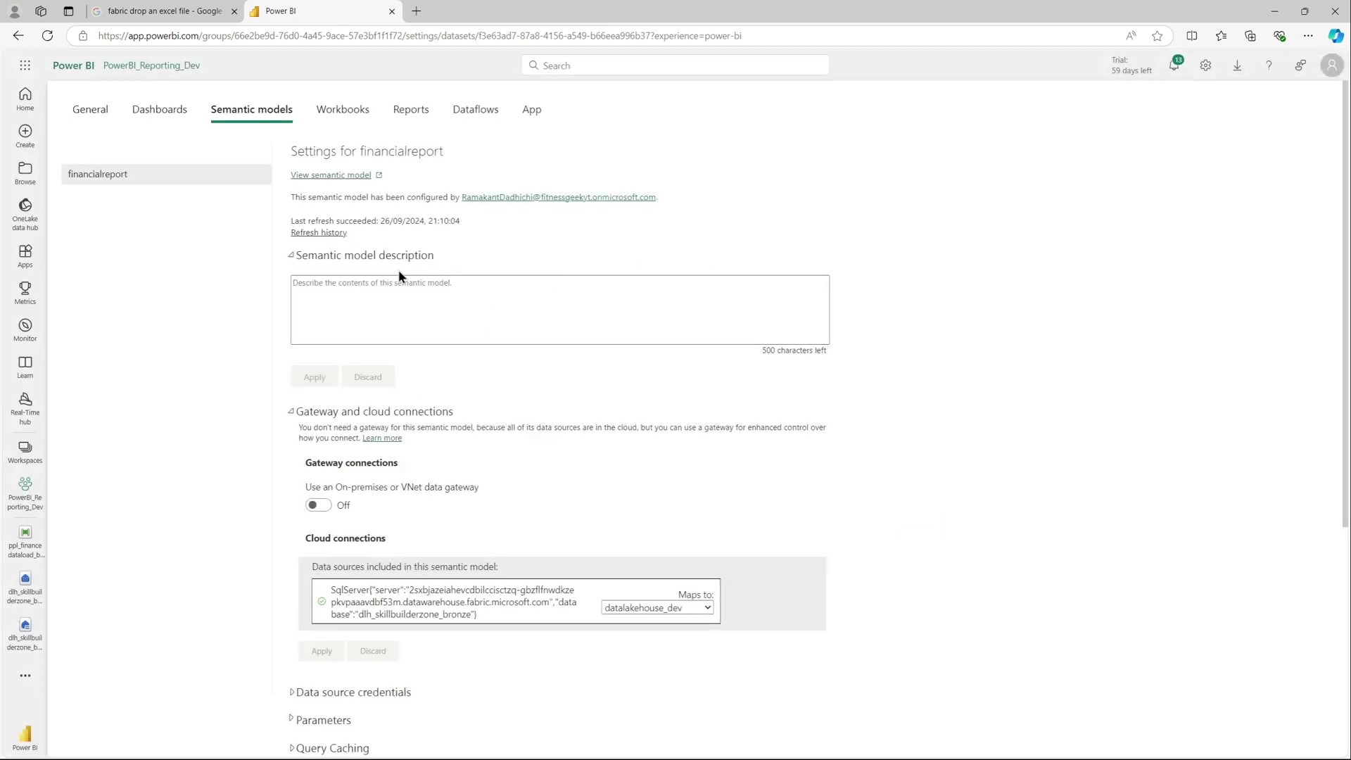
{"action": "left_click", "coordinate": [27, 542]}
Step: Refresh the financialreport semantic model now from its details page
{"action": "left_click", "coordinate": [30, 507]}
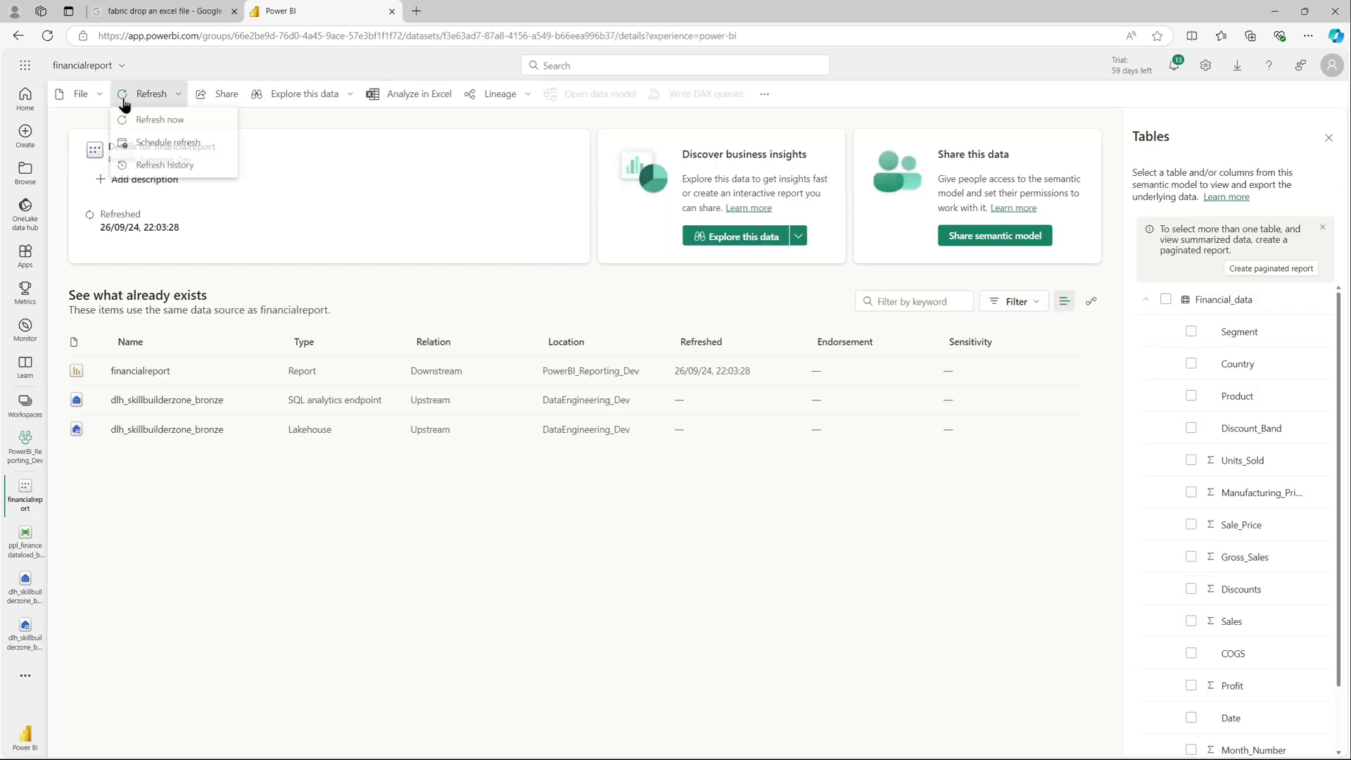
{"action": "left_click", "coordinate": [140, 120]}
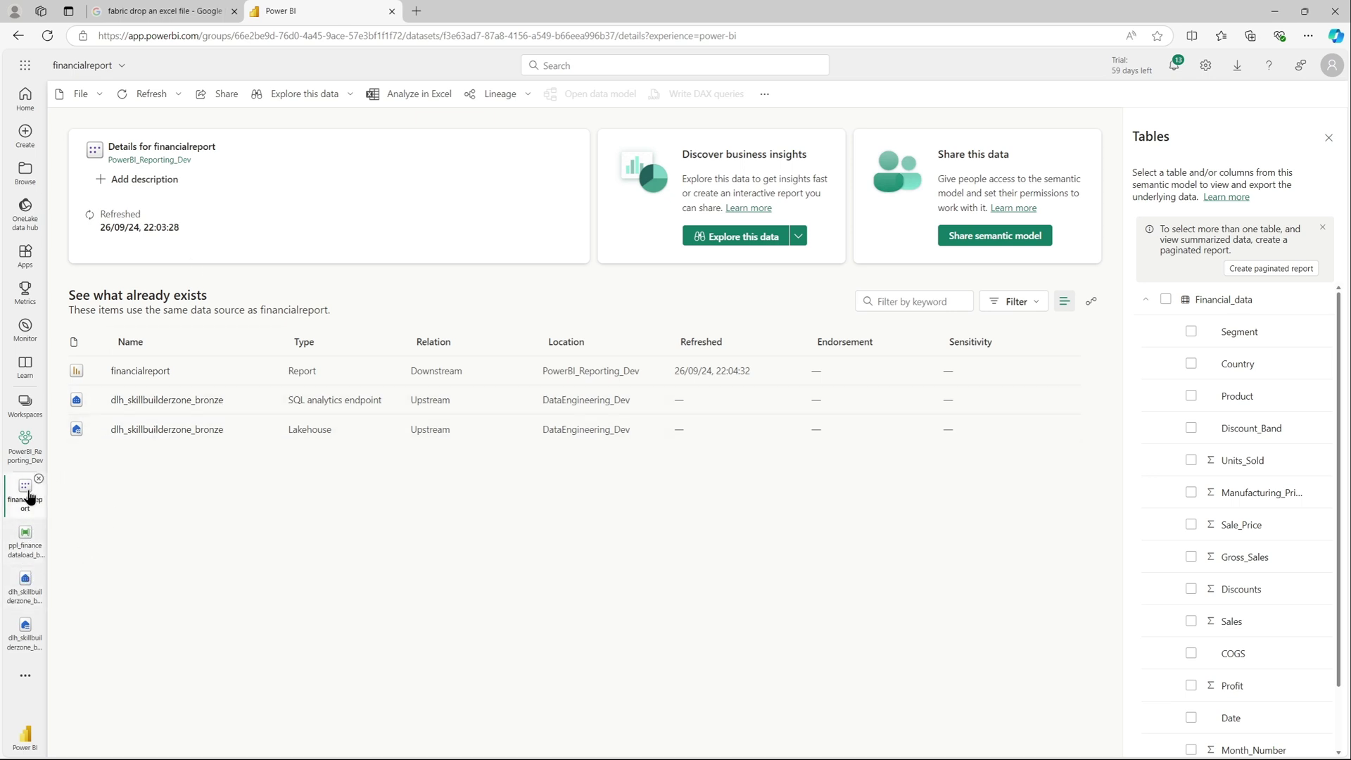
Step: Open the financialreport semantic model's settings in the PowerBI_Reporting_Dev workspace
{"action": "left_click", "coordinate": [28, 450]}
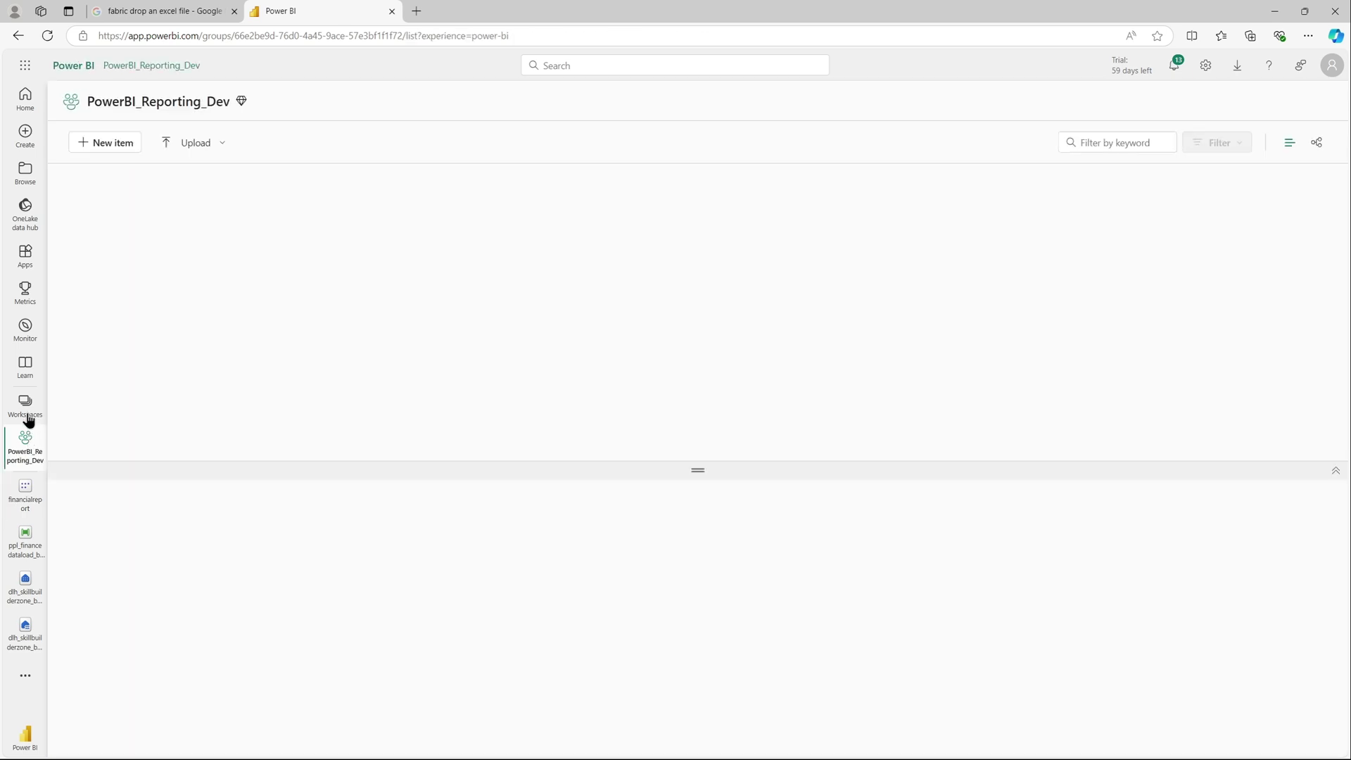
{"action": "left_click", "coordinate": [26, 412]}
{"action": "left_click", "coordinate": [141, 326]}
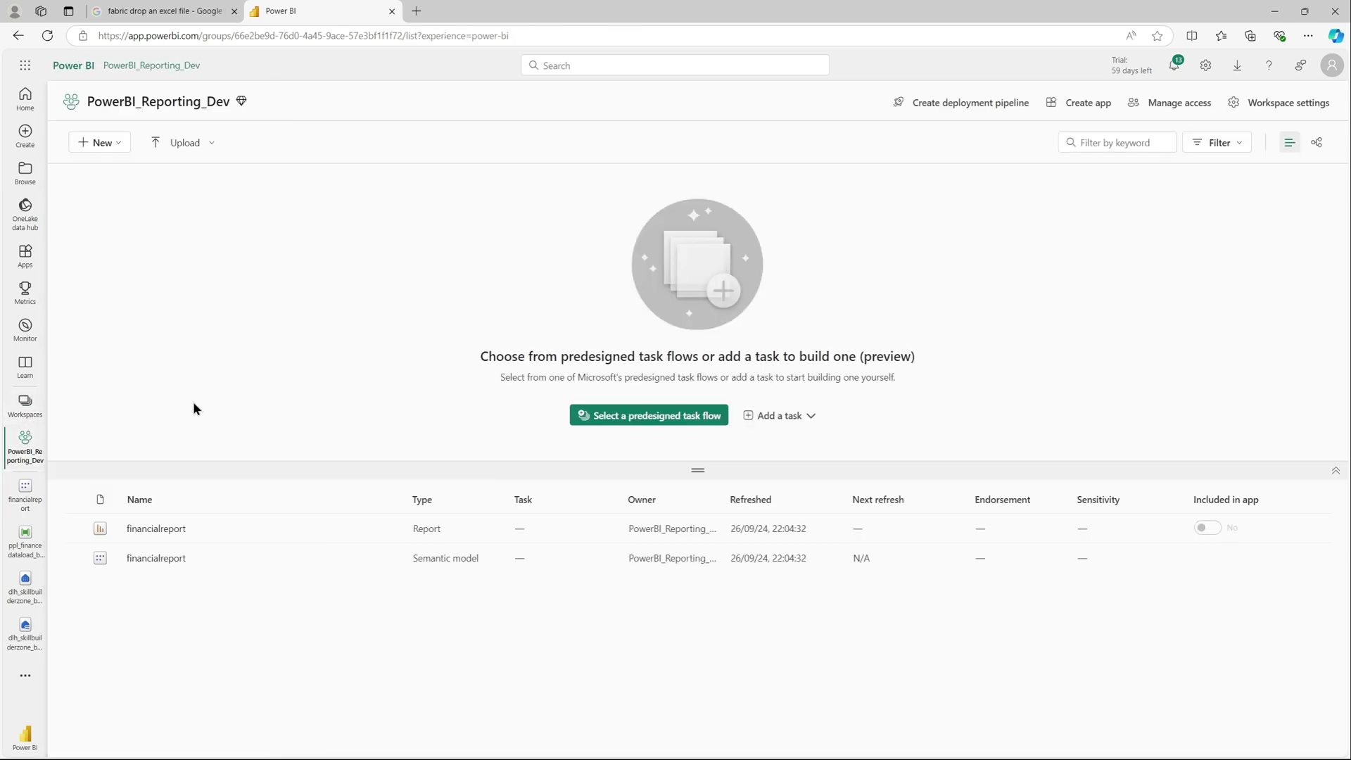
{"action": "left_click", "coordinate": [391, 560]}
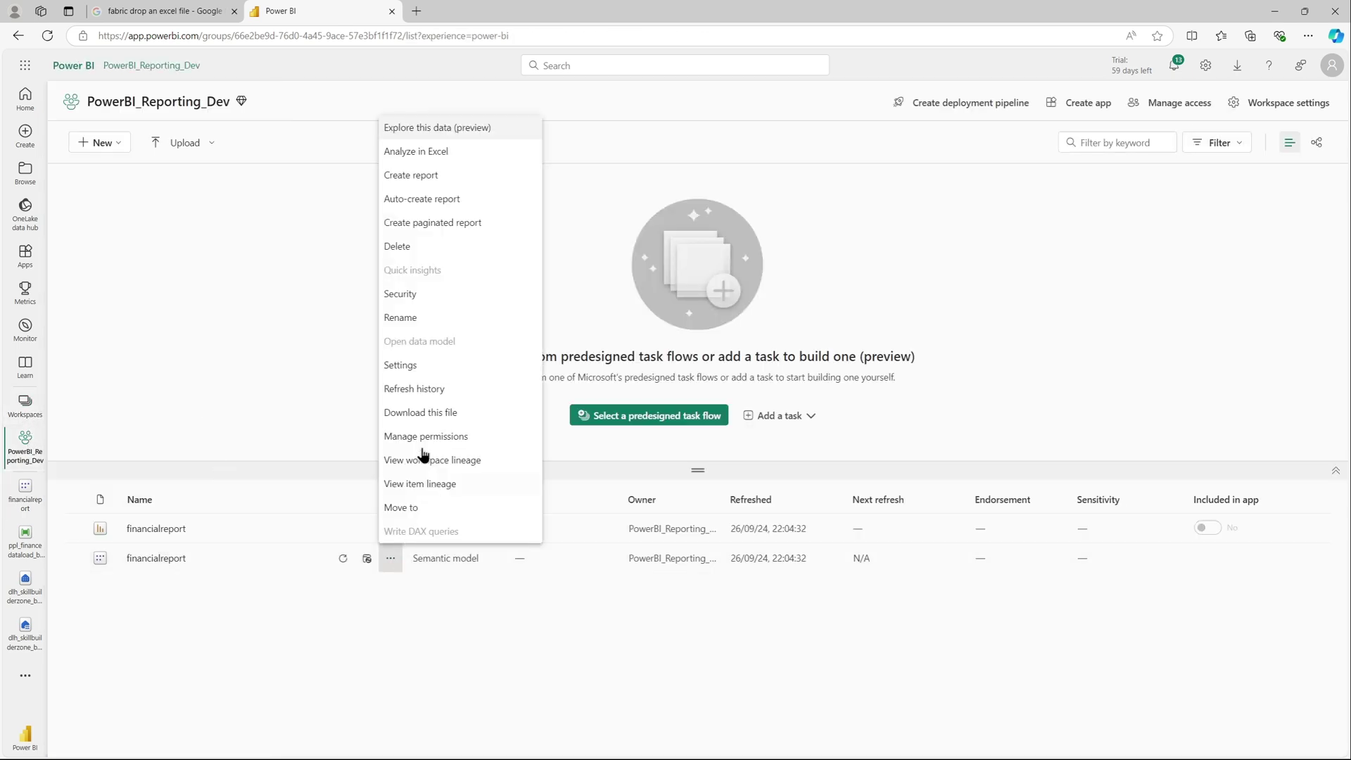
{"action": "left_click", "coordinate": [425, 367]}
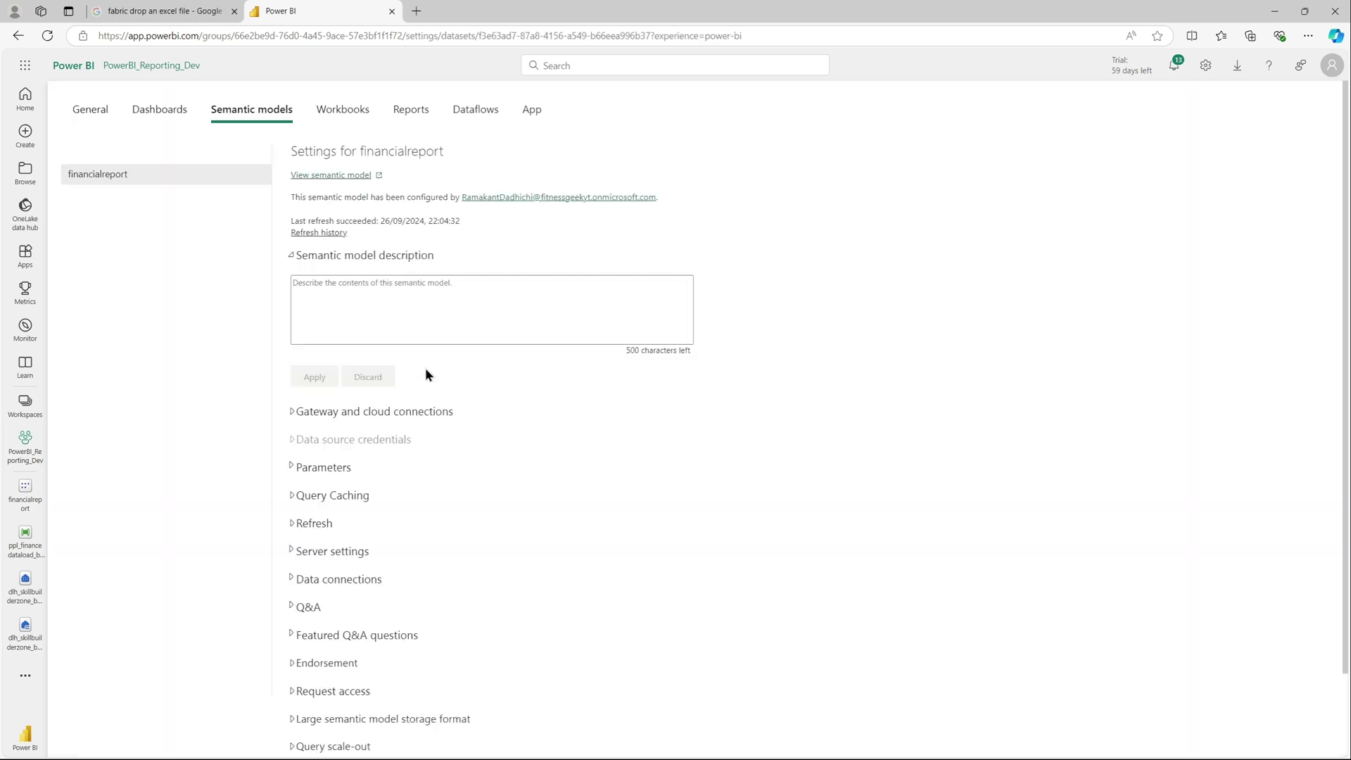
Step: Check refresh history shows the newest refresh completed at 22:04:32, then unpin ppl_finance
{"action": "left_click", "coordinate": [340, 232]}
{"action": "left_click_drag", "start_coordinate": [724, 356], "coordinate": [413, 350]}
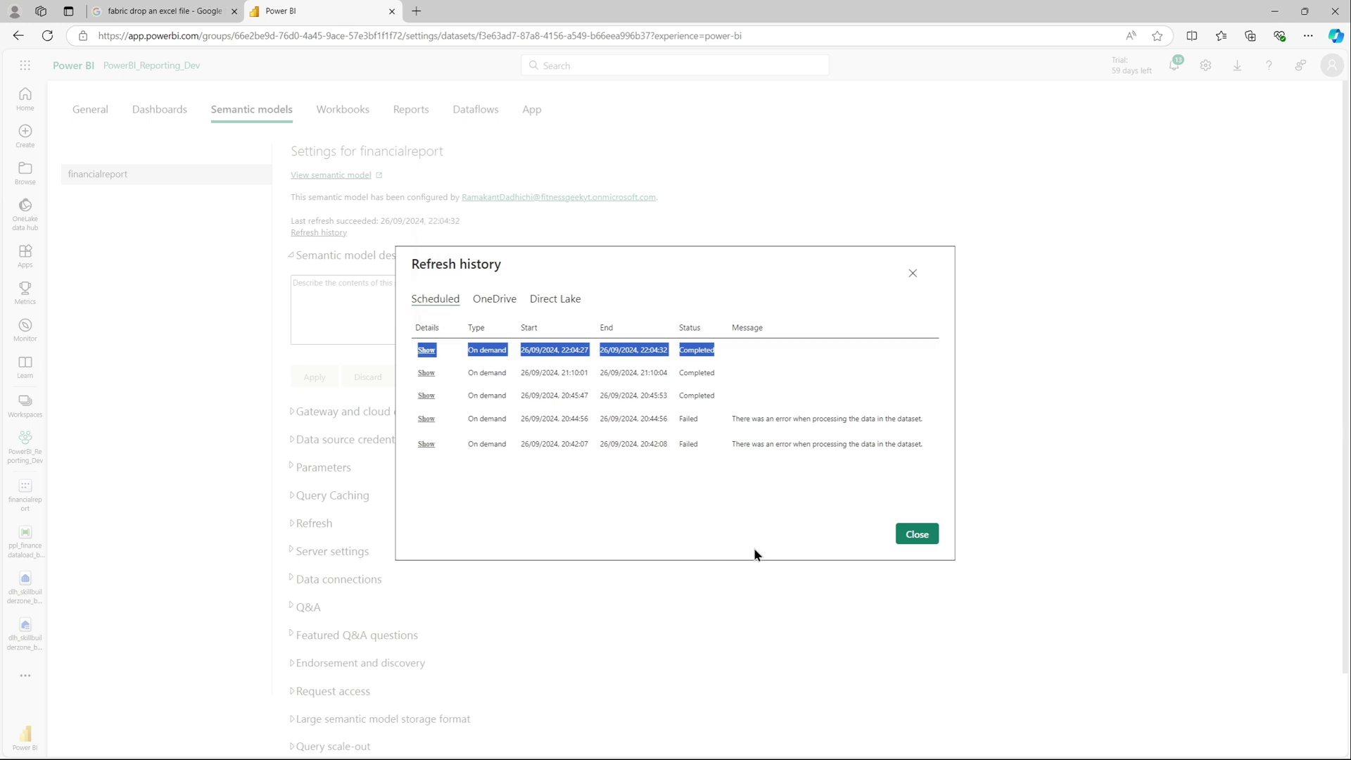
{"action": "left_click", "coordinate": [909, 541]}
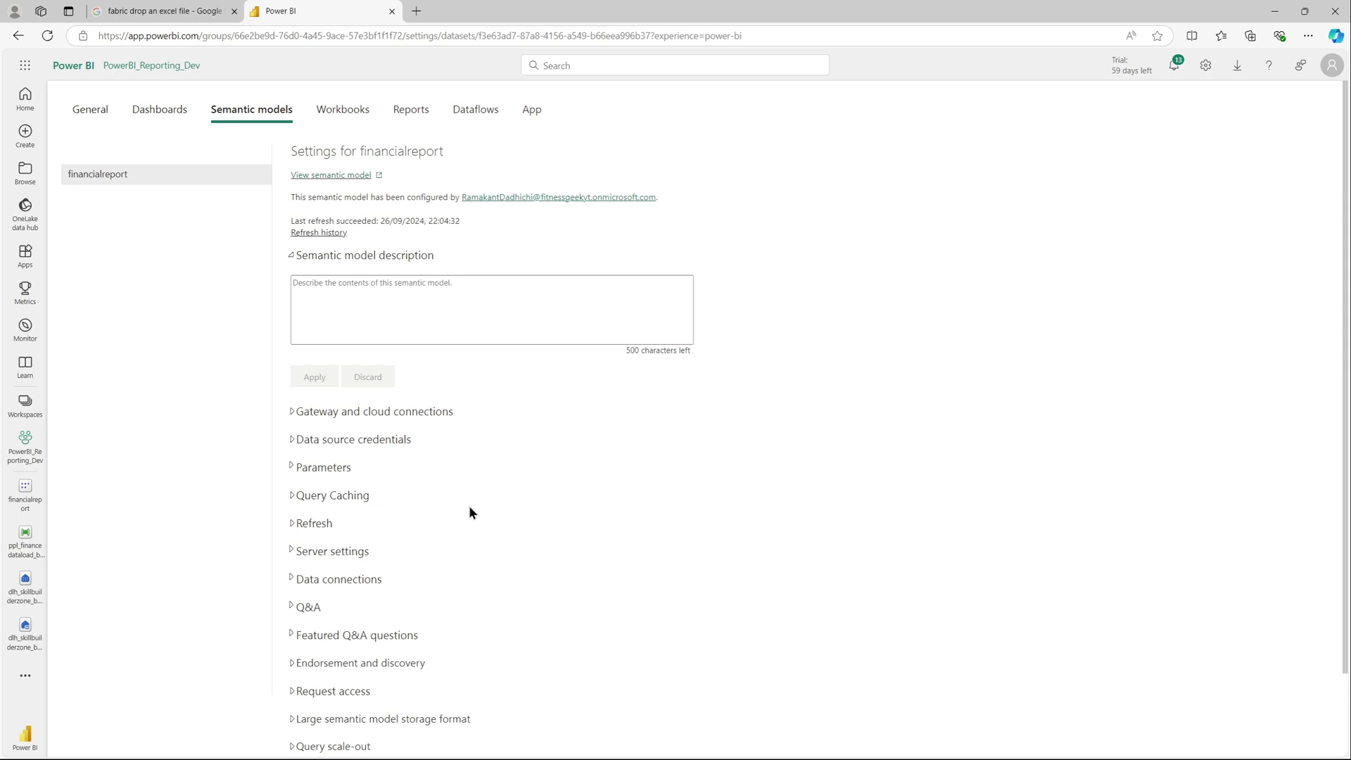
{"action": "left_click", "coordinate": [39, 526]}
Step: Unpin both dlh_skillbuilderzone items and the financialreport item from the sidebar
{"action": "left_click", "coordinate": [38, 572]}
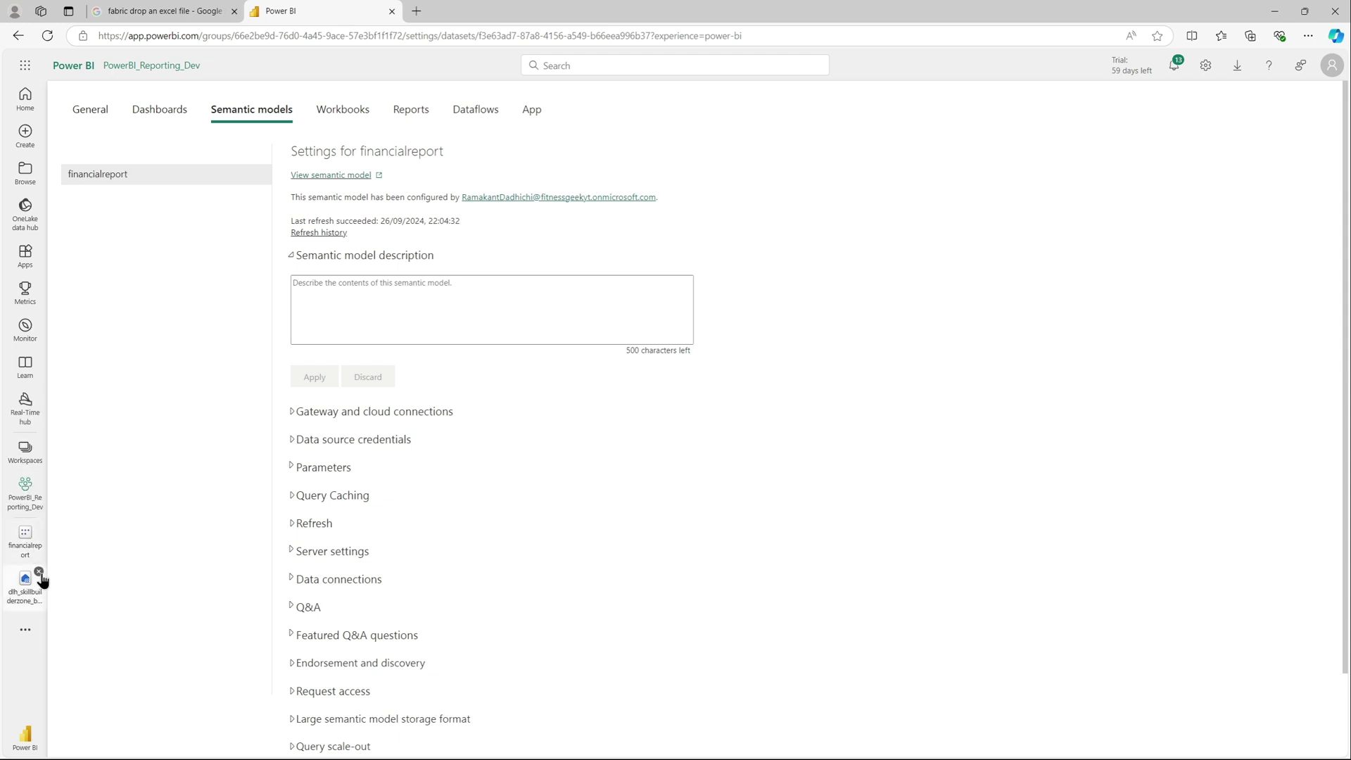
{"action": "left_click", "coordinate": [39, 571]}
{"action": "left_click", "coordinate": [39, 527]}
Step: Browse DataEngineering_Dev's Bronze folder and open the dlh_skillbuilderzone_bronze lakehouse
{"action": "left_click", "coordinate": [26, 451]}
{"action": "left_click", "coordinate": [149, 235]}
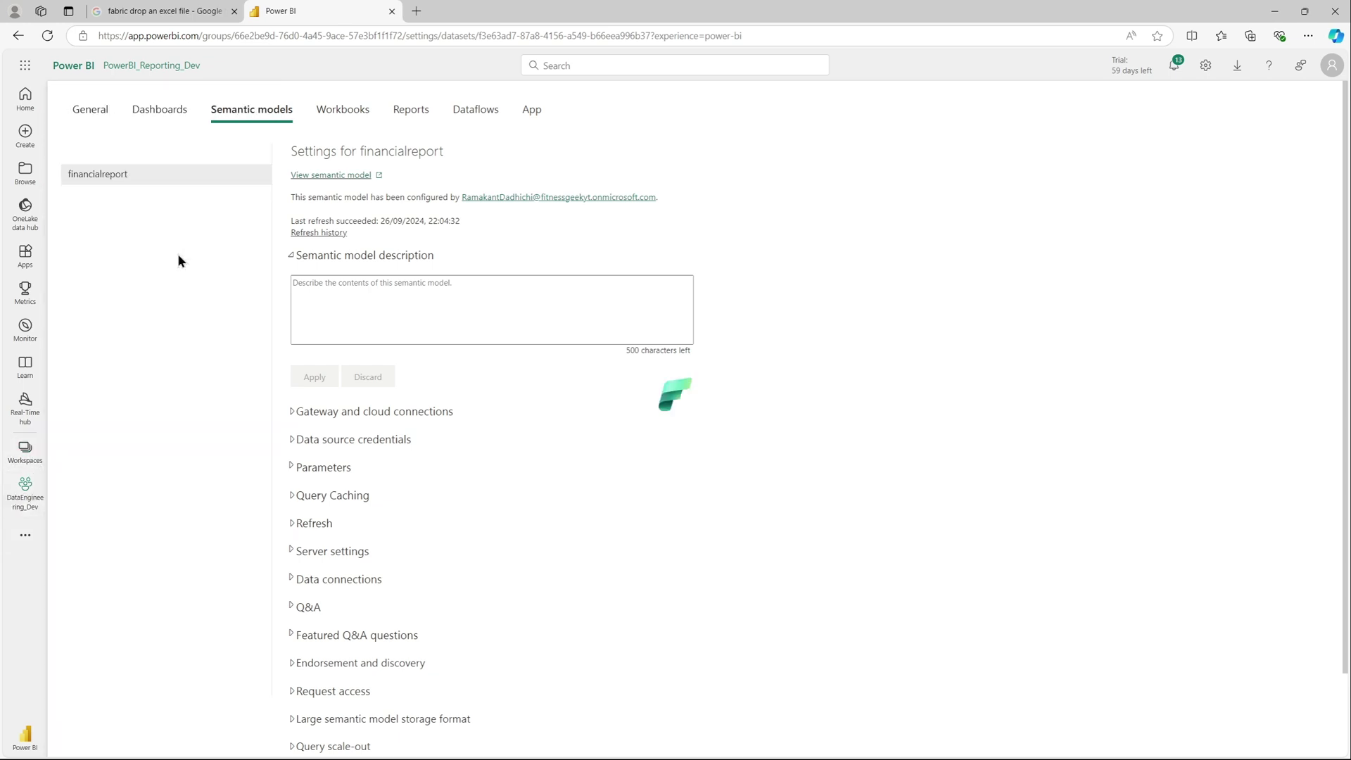
{"action": "left_click", "coordinate": [142, 532]}
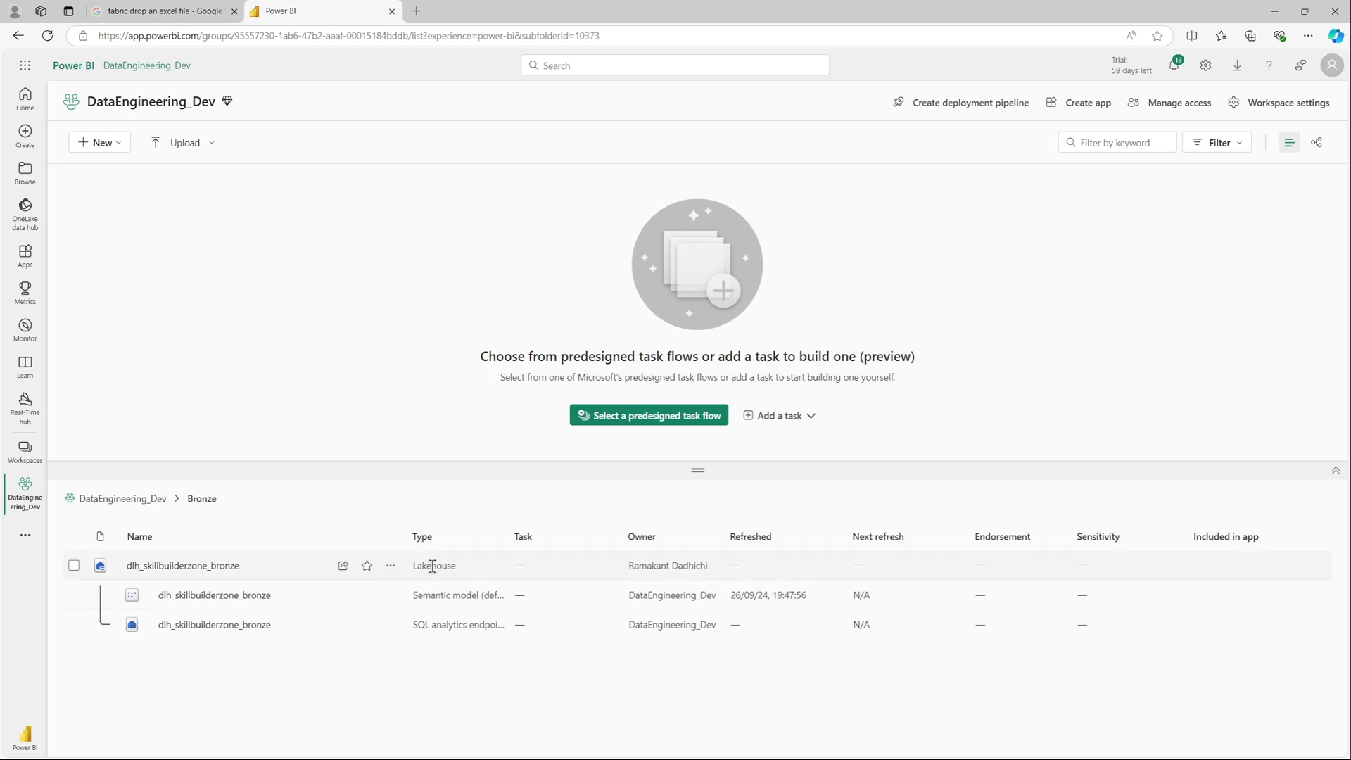
{"action": "left_click", "coordinate": [262, 598]}
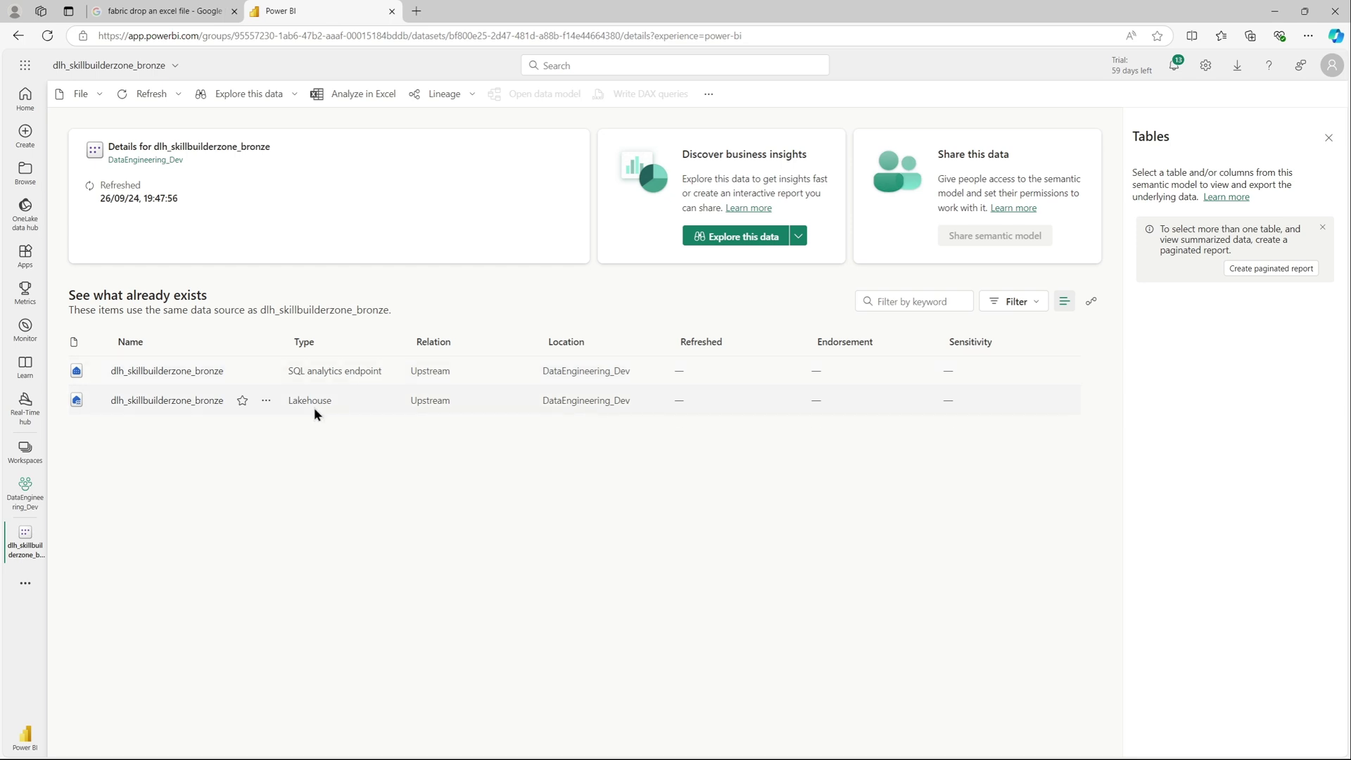
{"action": "left_click", "coordinate": [205, 401]}
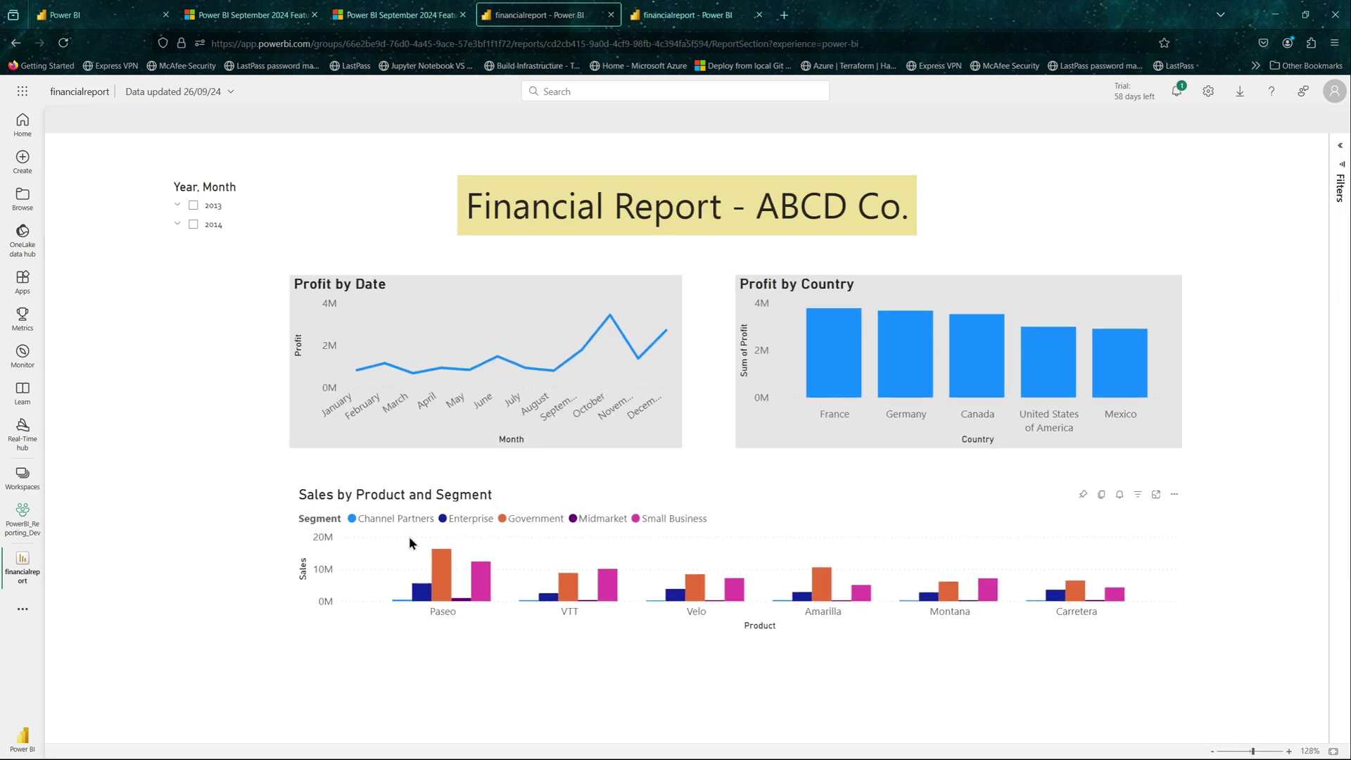
Step: Expand 2013 in the Year, Month slicer to reveal its months
{"action": "left_click", "coordinate": [177, 206]}
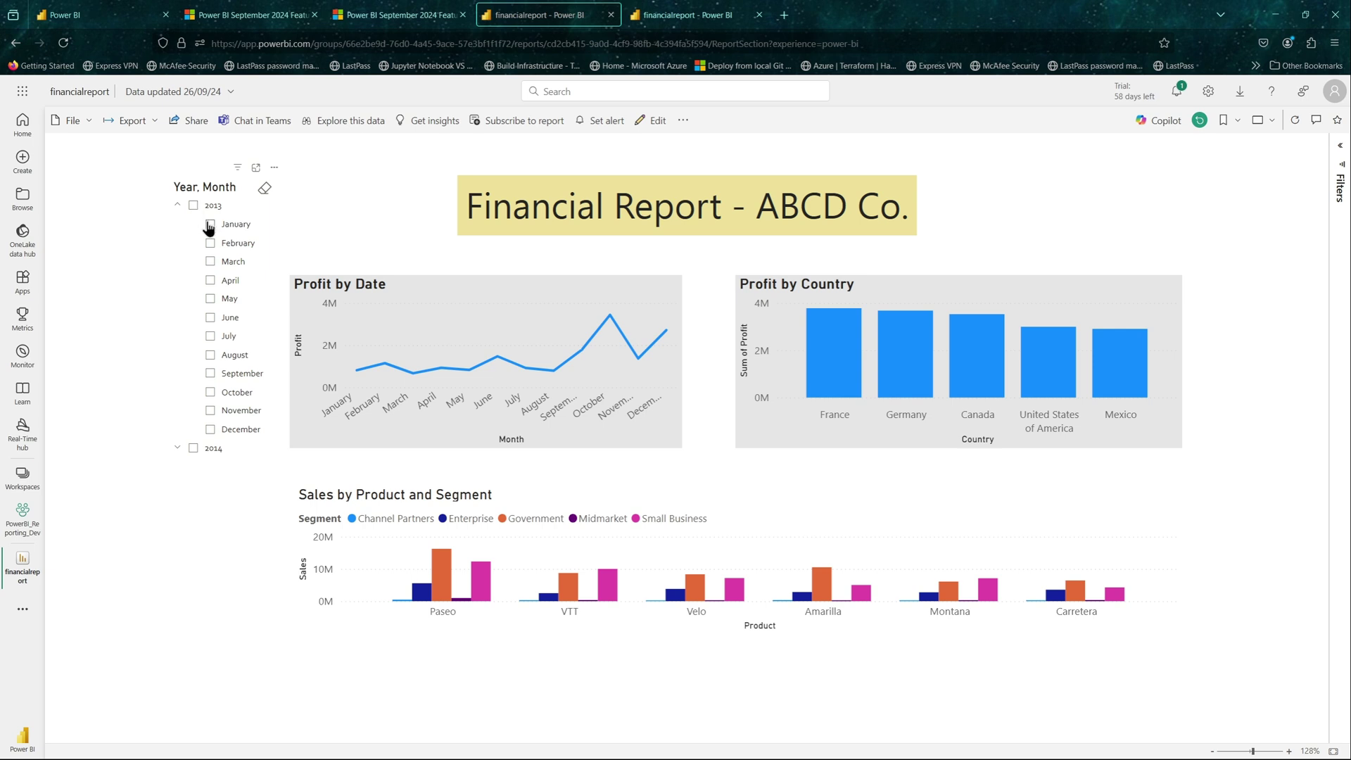